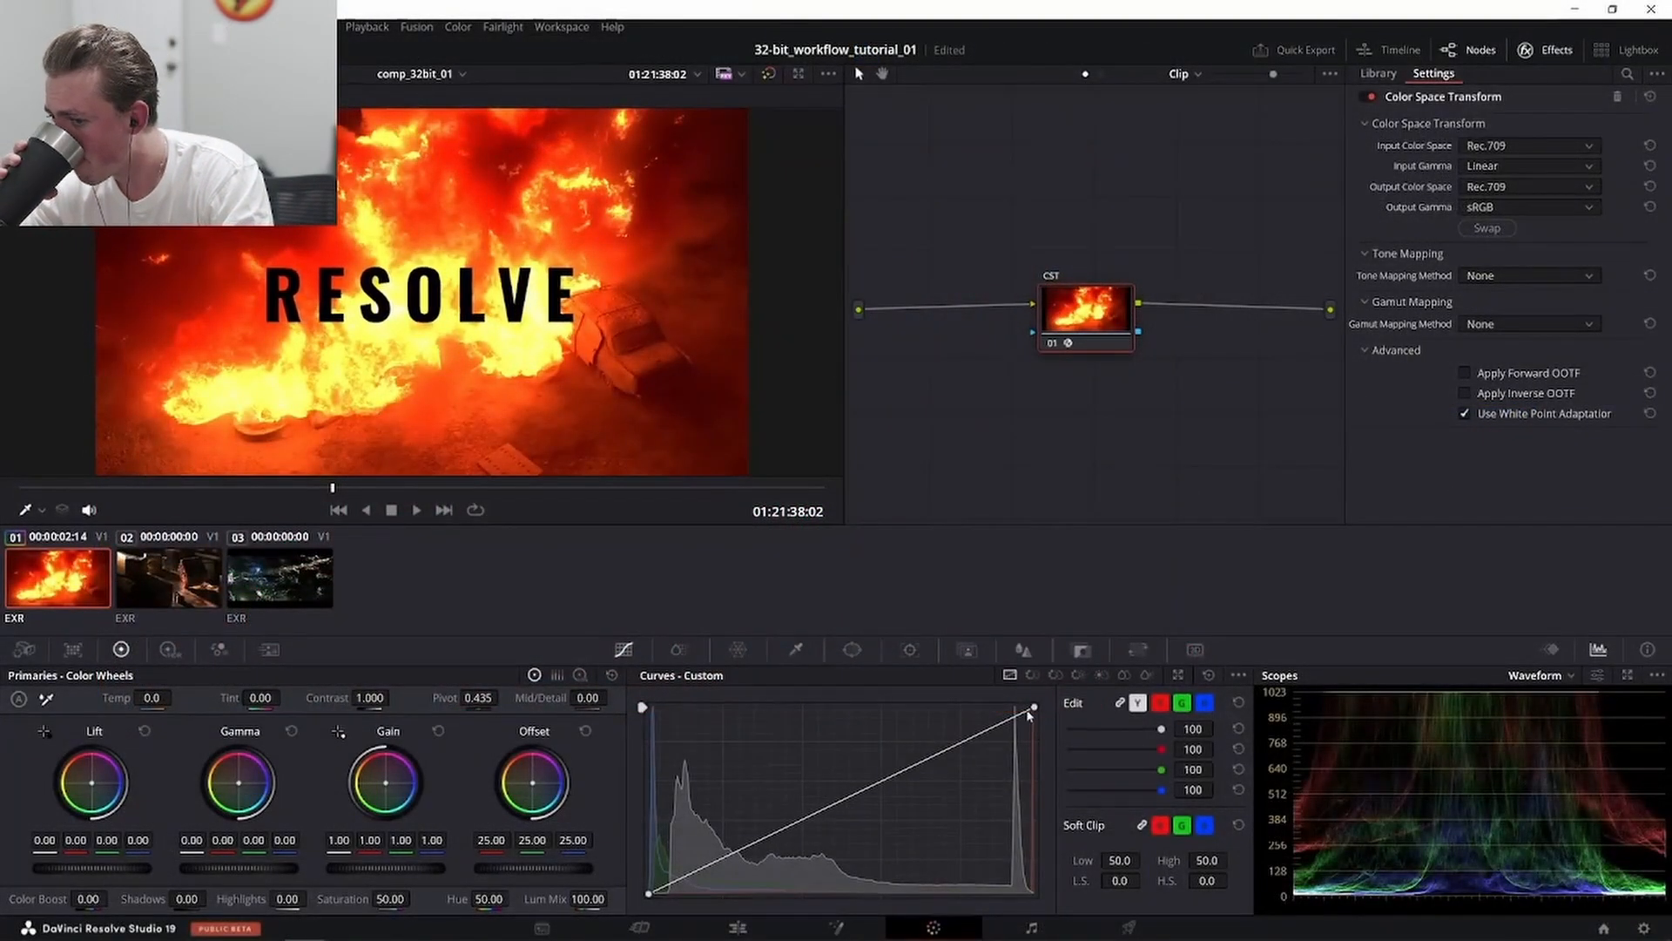
# - Try pulling the custom curve's white point down and left to lower the highlights, then undo the change
pyautogui.moveTo(1034, 706); pyautogui.dragTo(926, 678)
pyautogui.press('space')
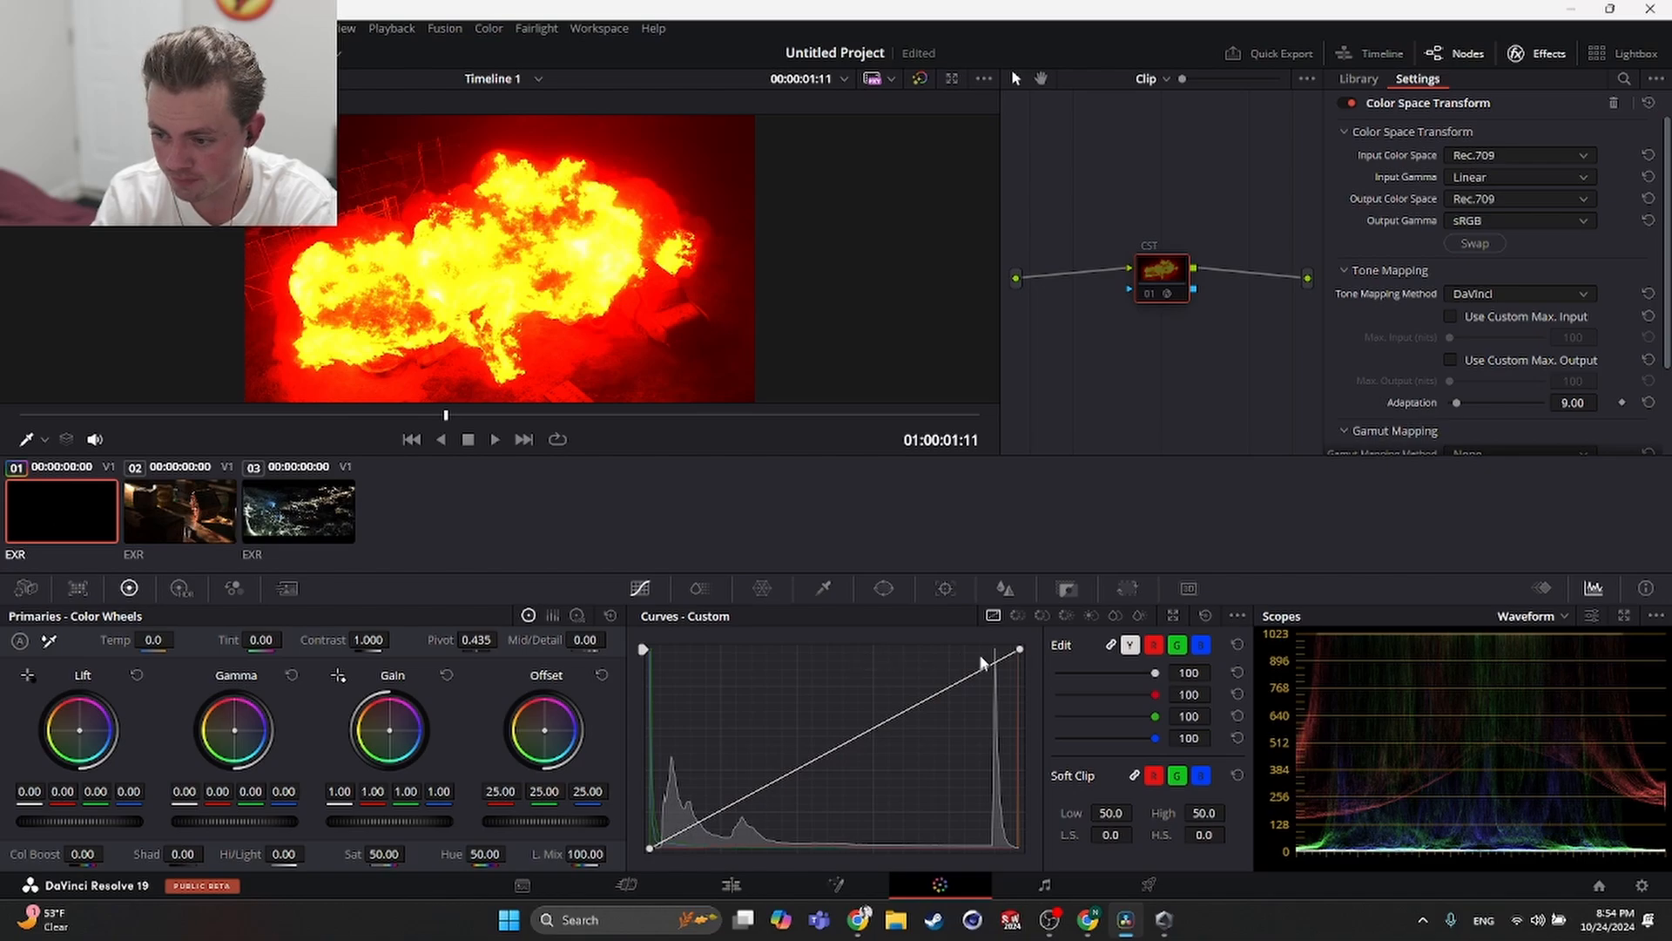
pyautogui.moveTo(1018, 651); pyautogui.dragTo(869, 639)
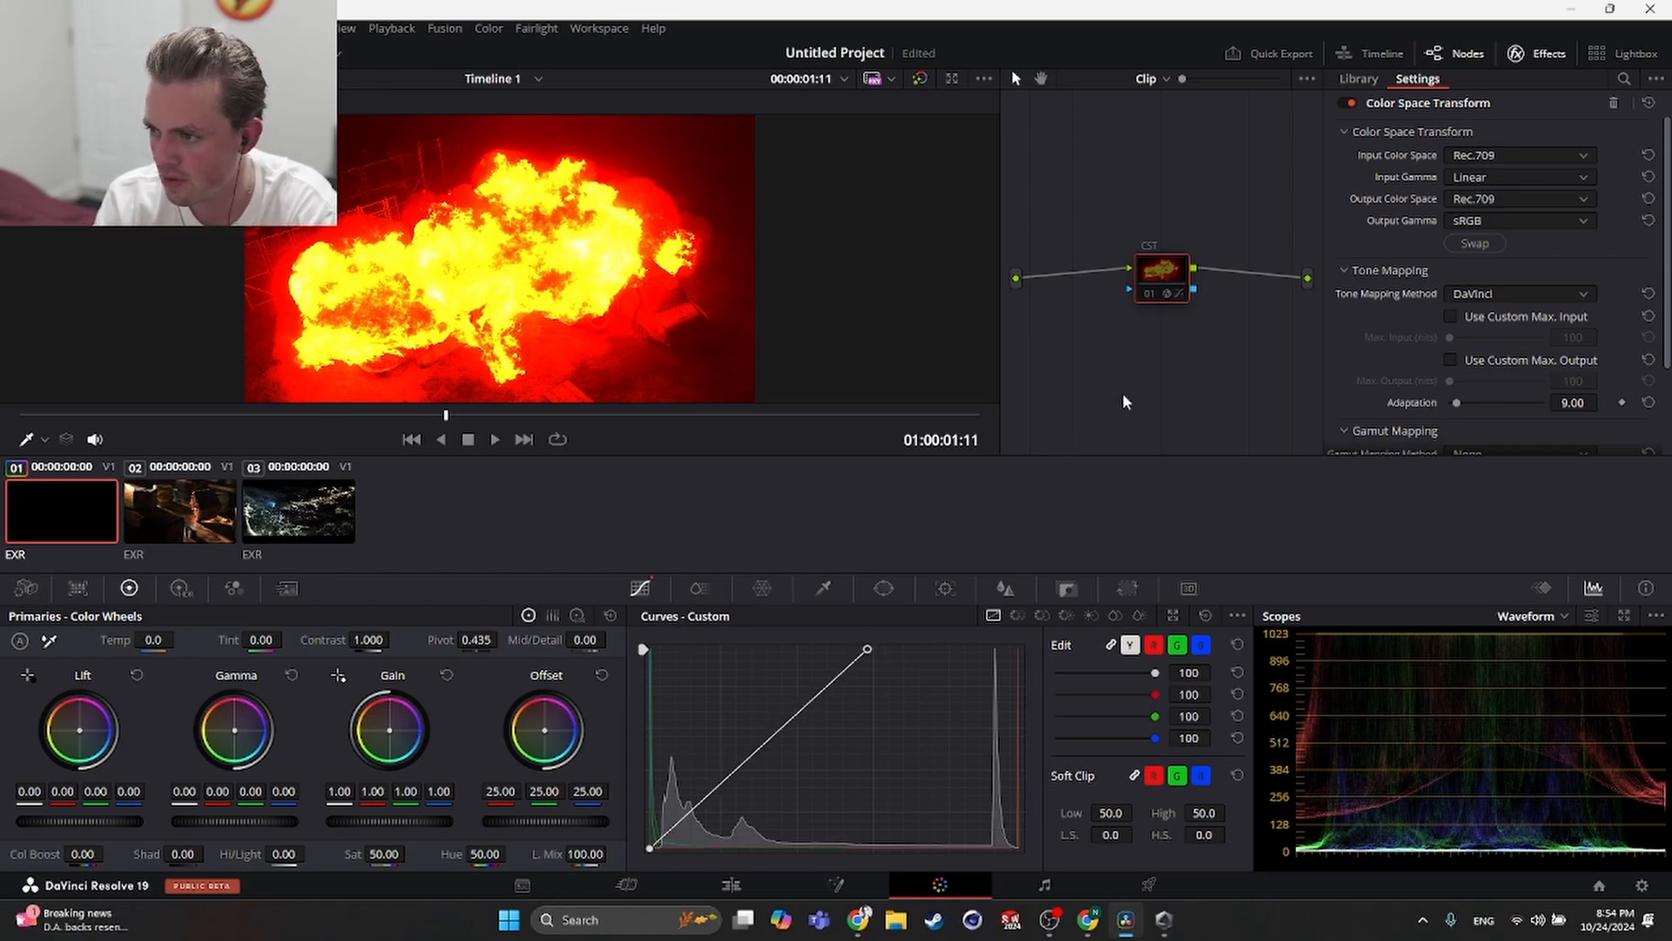
pyautogui.hotkey('ctrl', 'z')
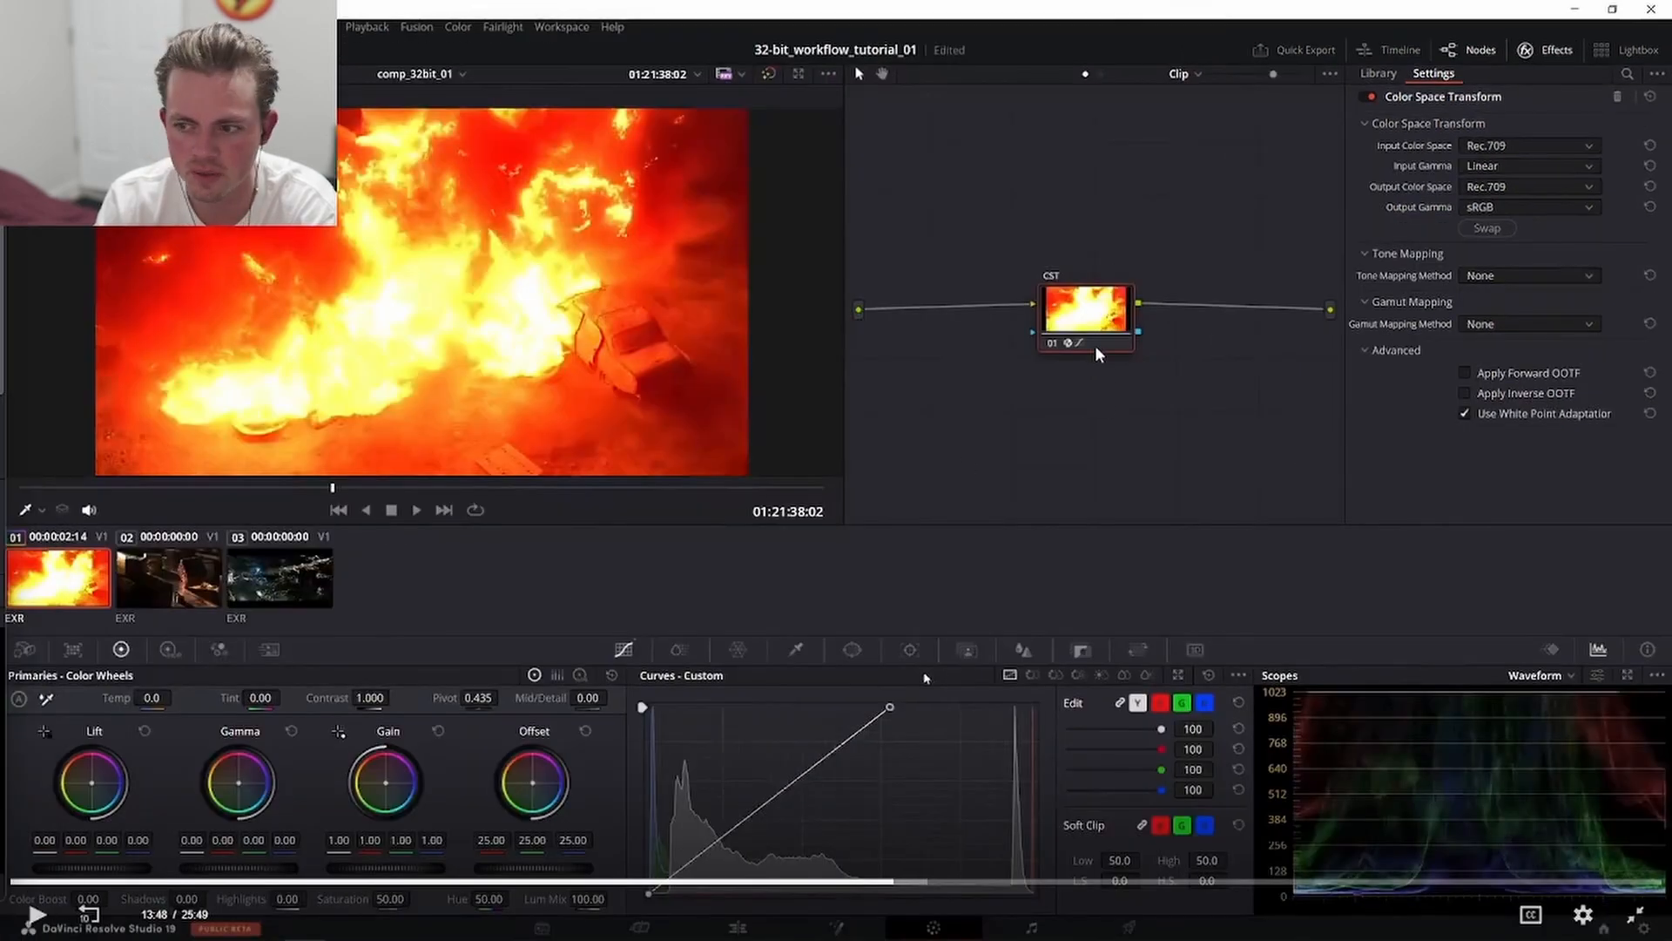
pyautogui.click(774, 882)
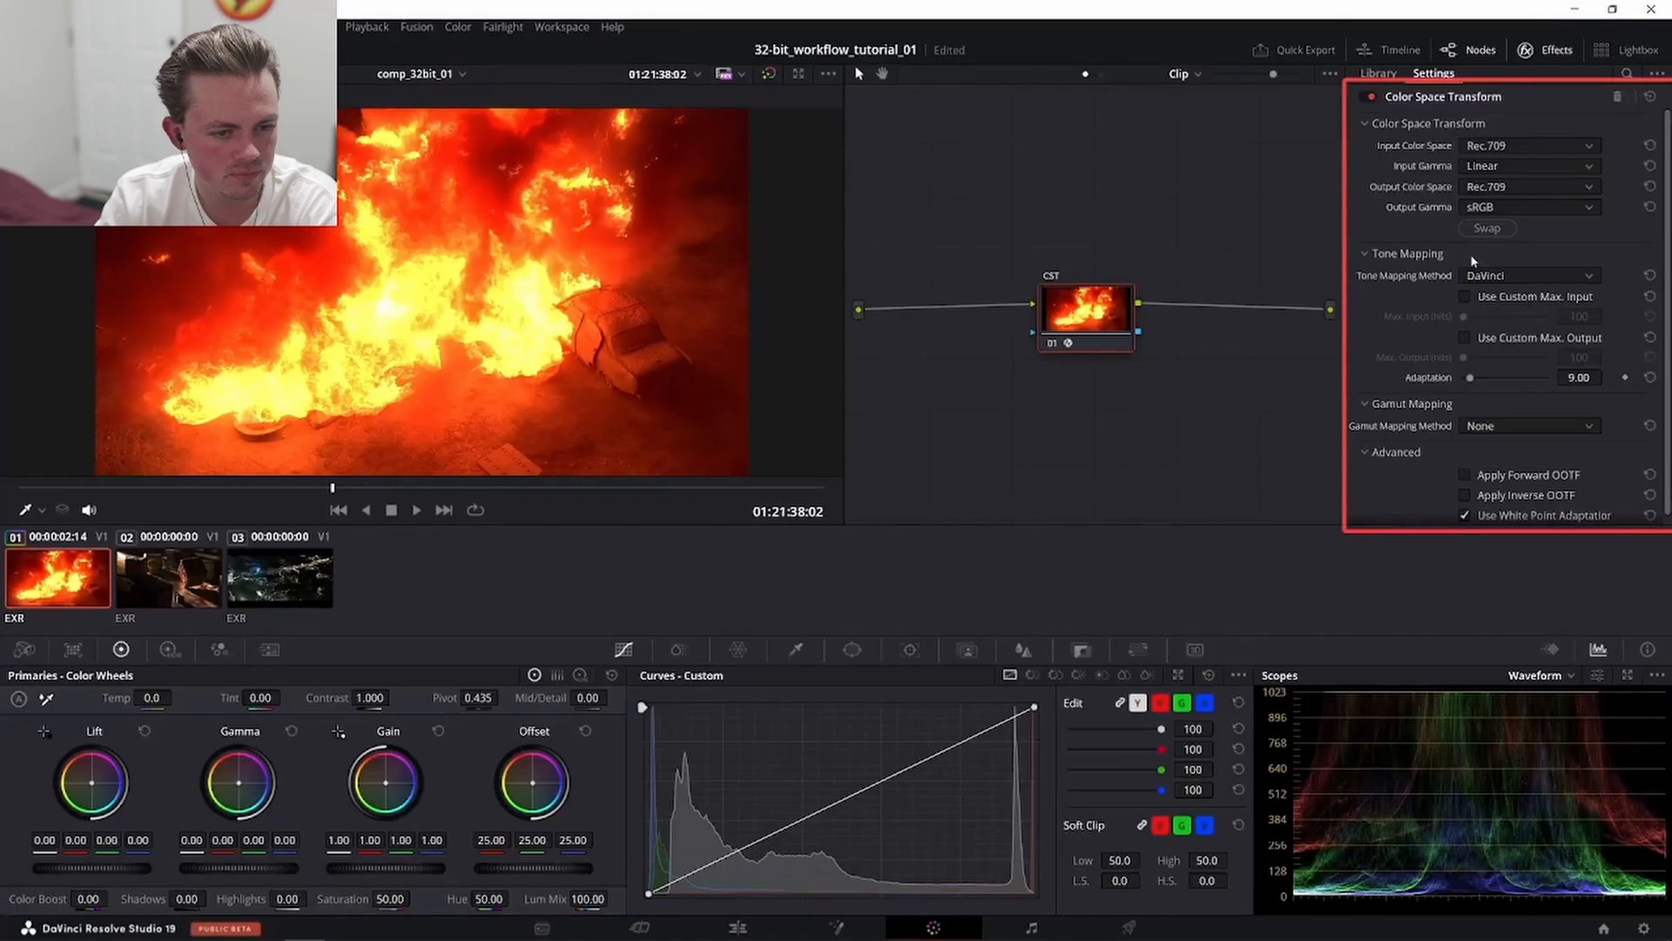
pyautogui.press('space')
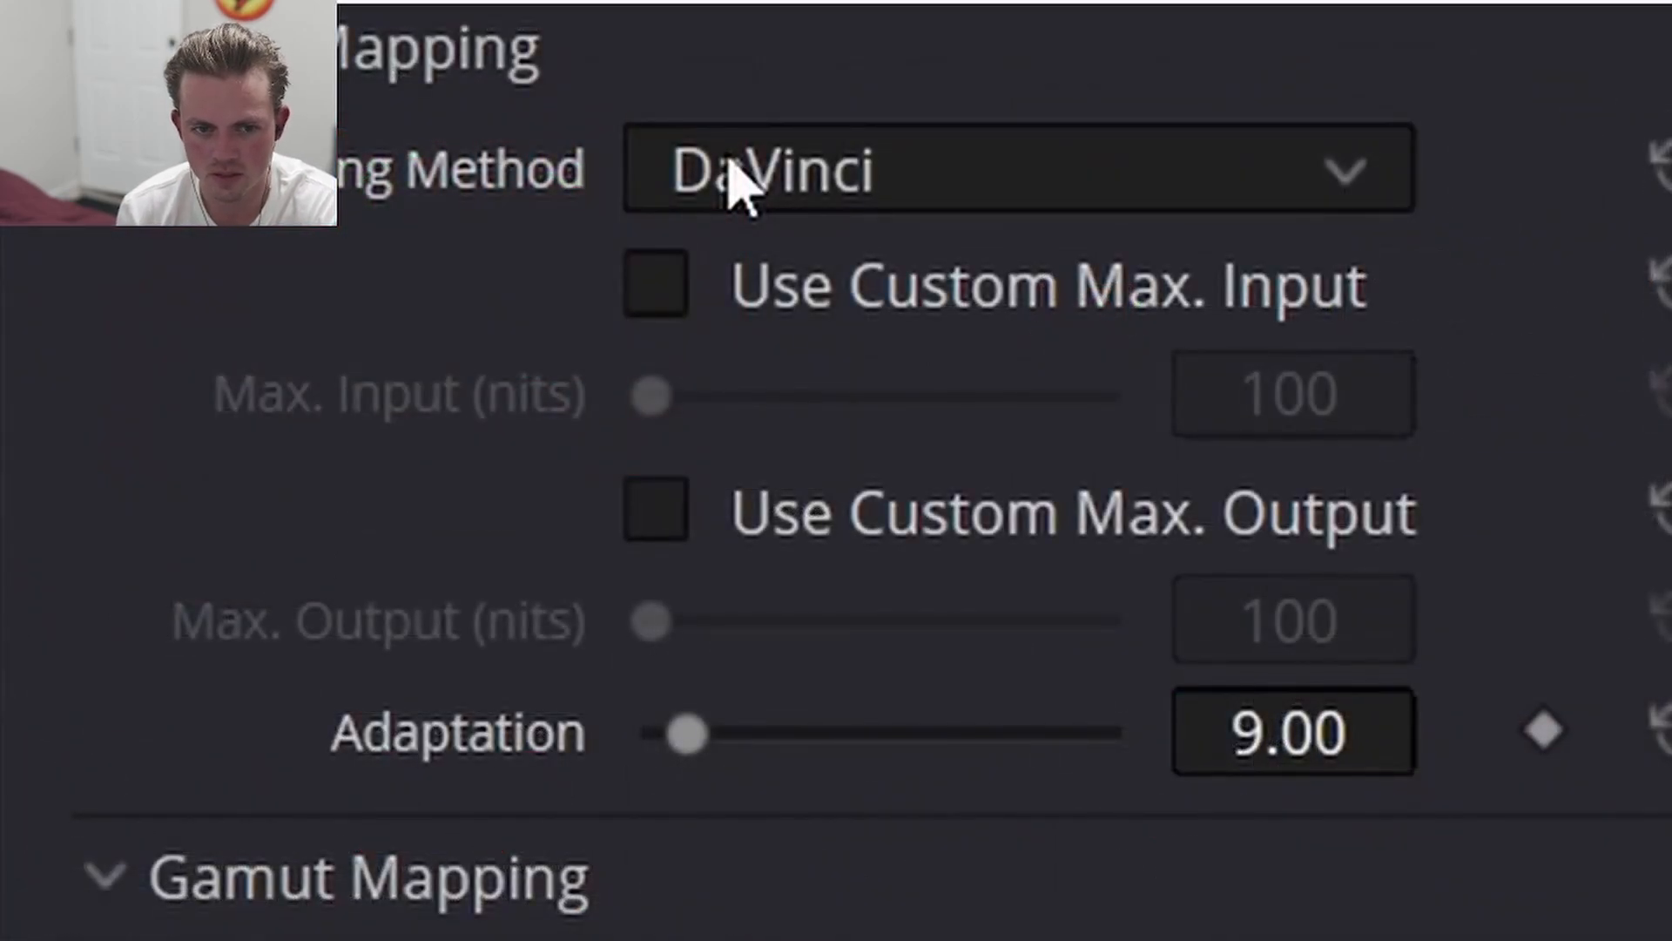
# - Set the Color Space Transform's Tone Mapping Method to None
pyautogui.click(736, 183)
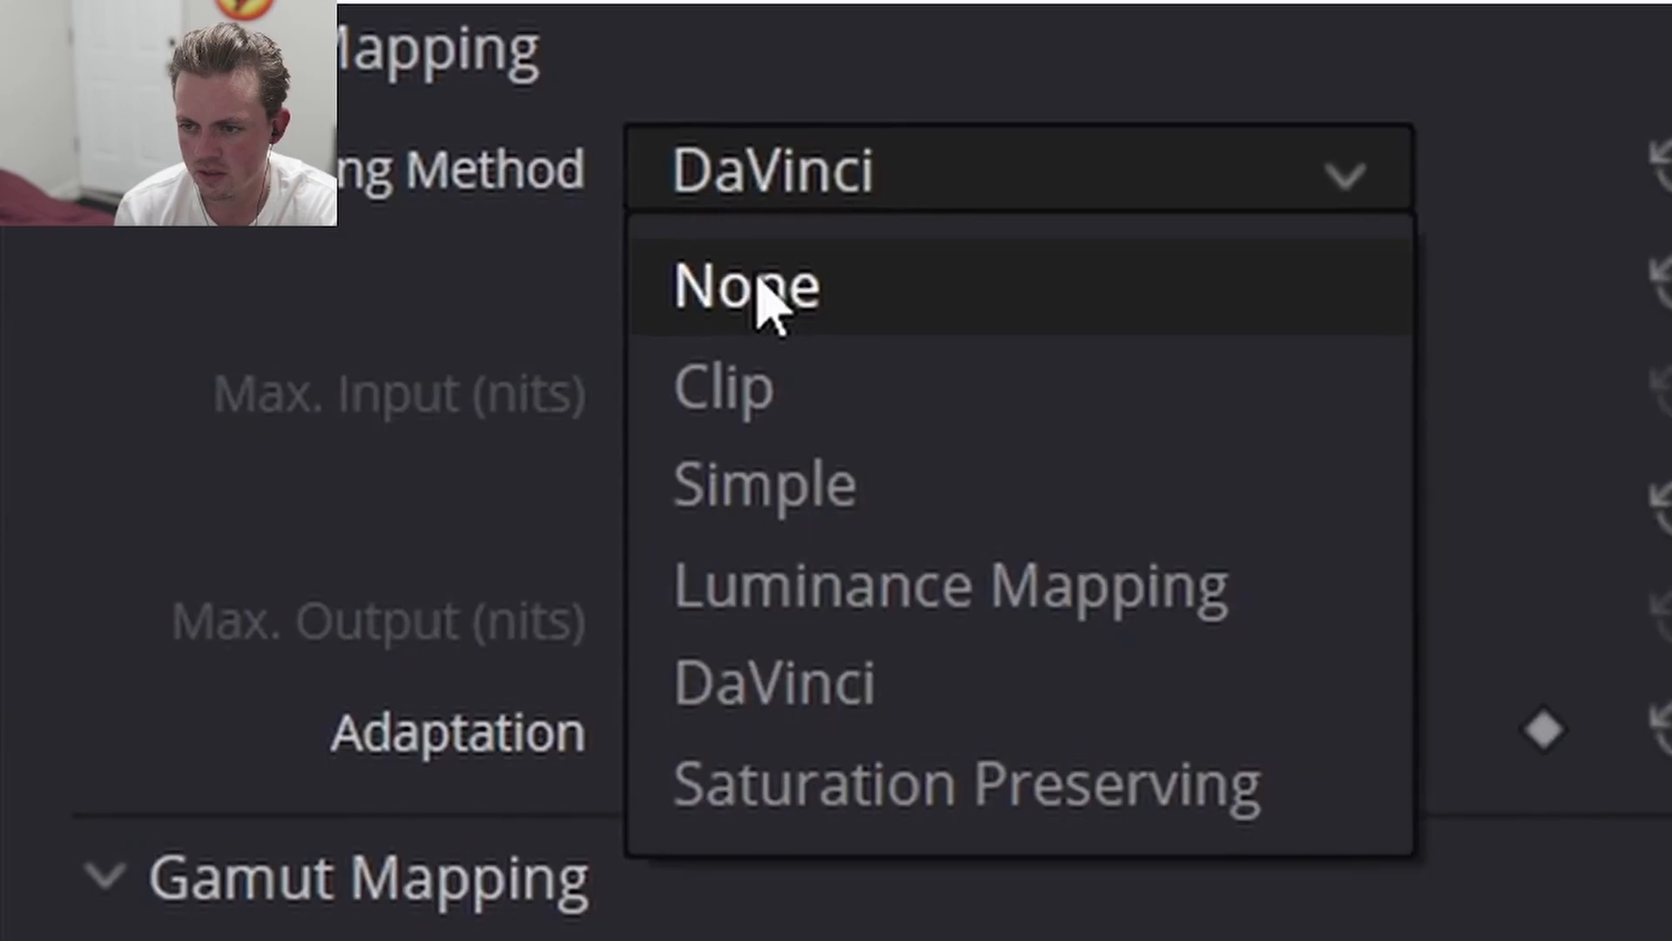
pyautogui.click(766, 299)
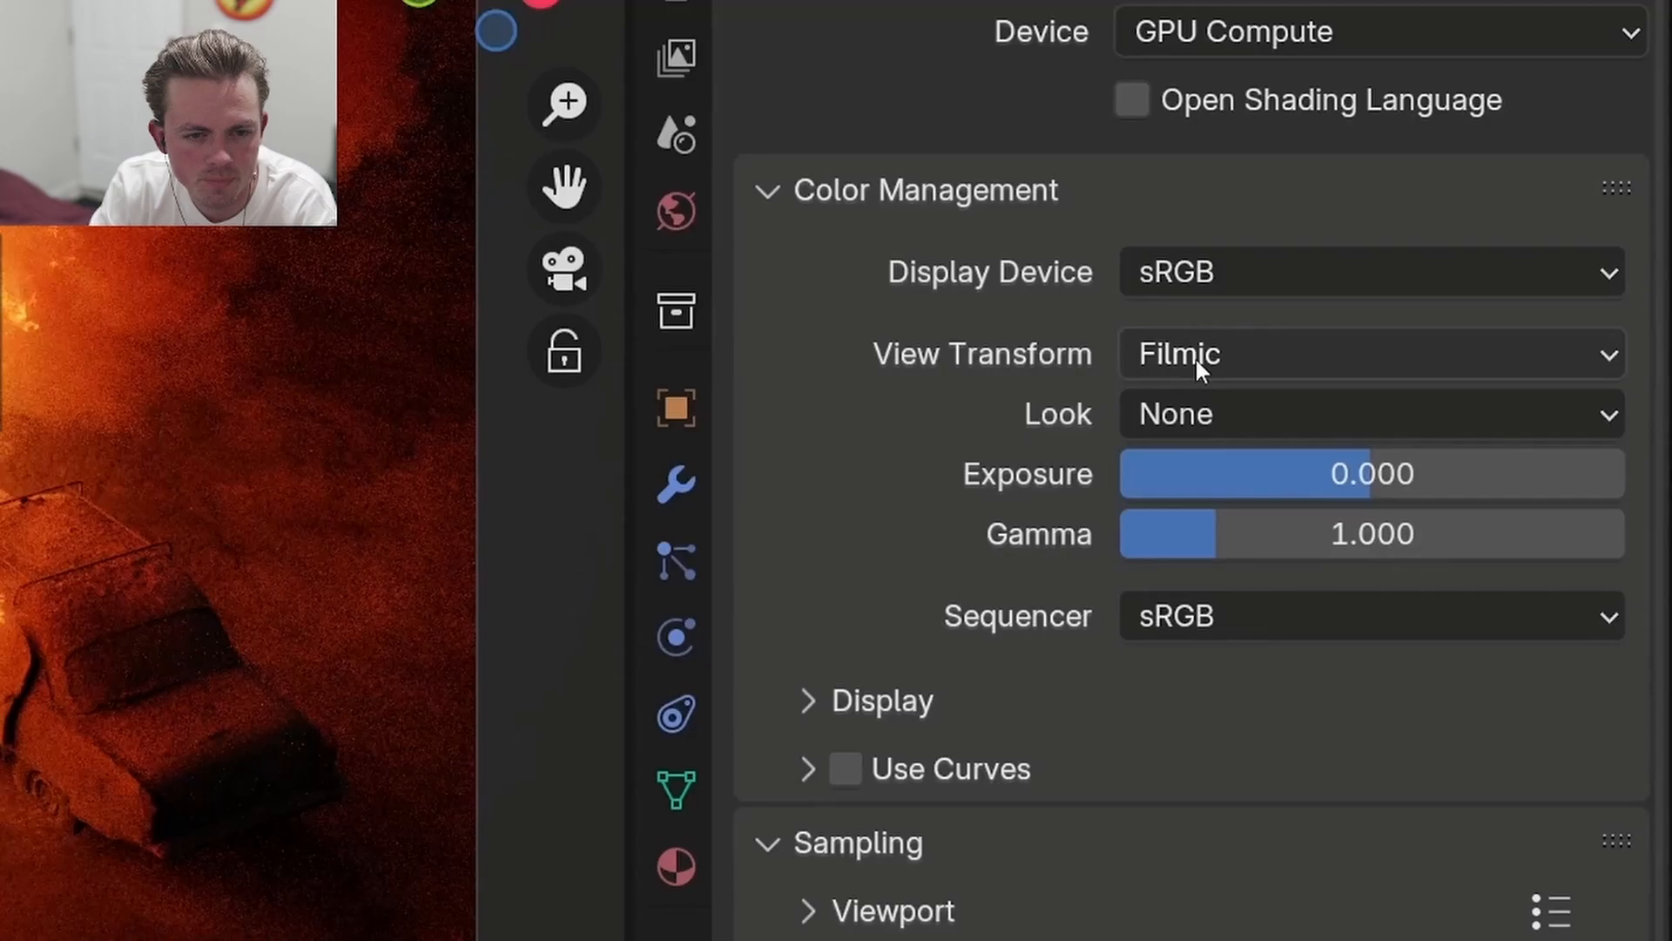
# - In Blender's Color Management settings, set the View Transform to Standard
pyautogui.click(1197, 360)
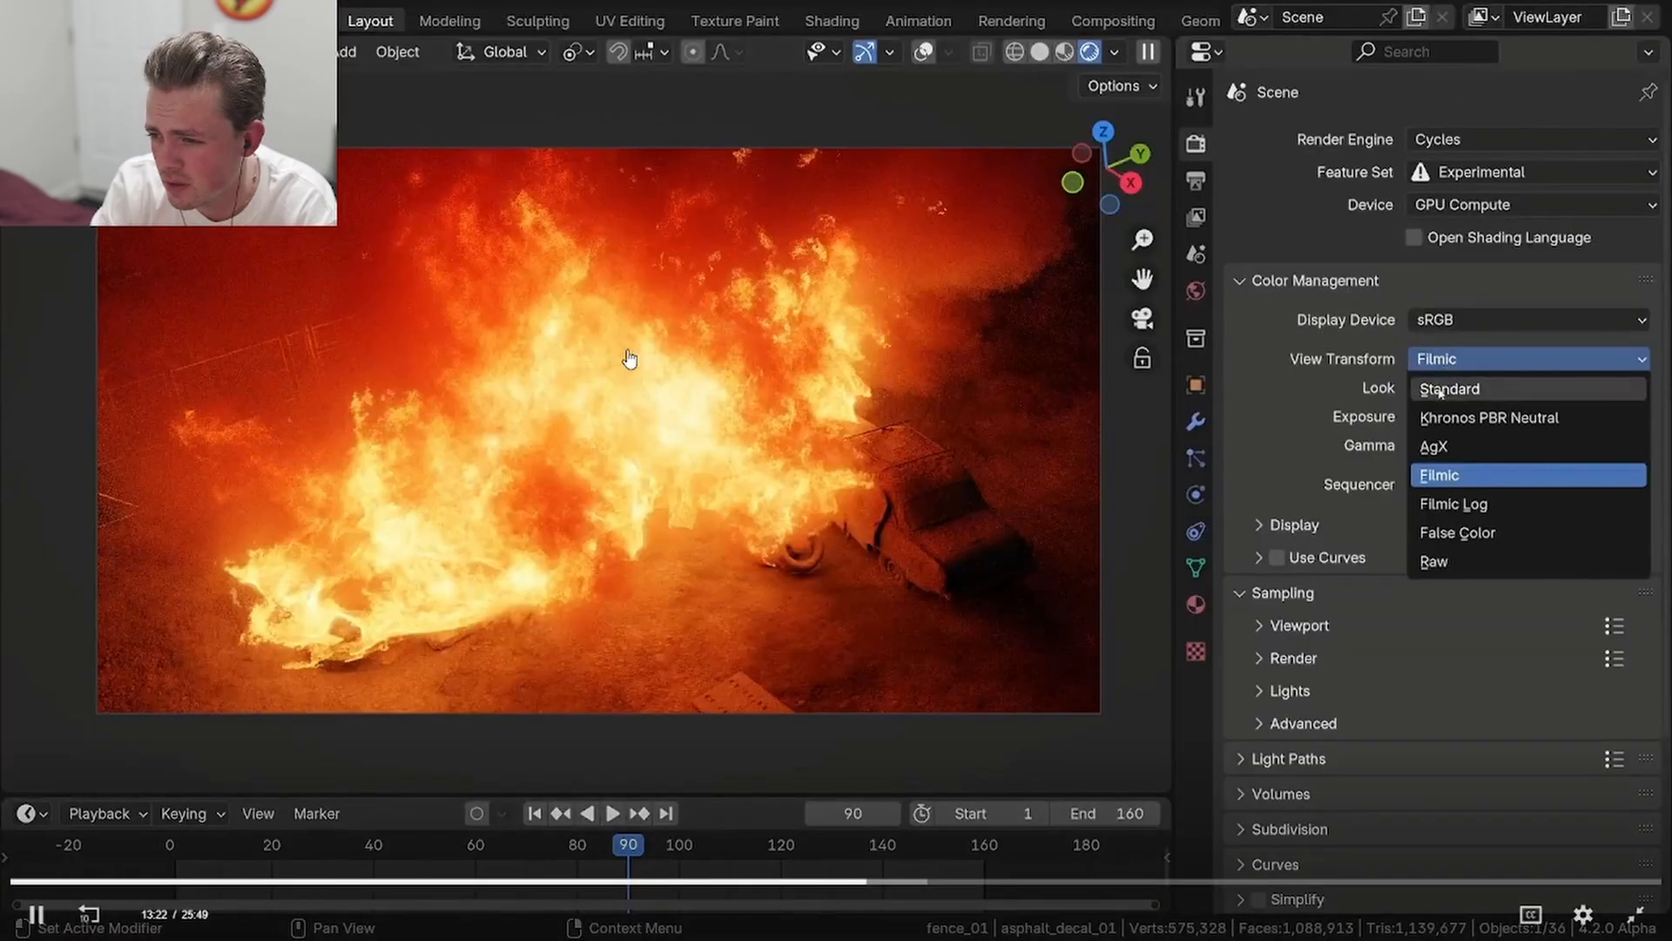
pyautogui.click(1439, 385)
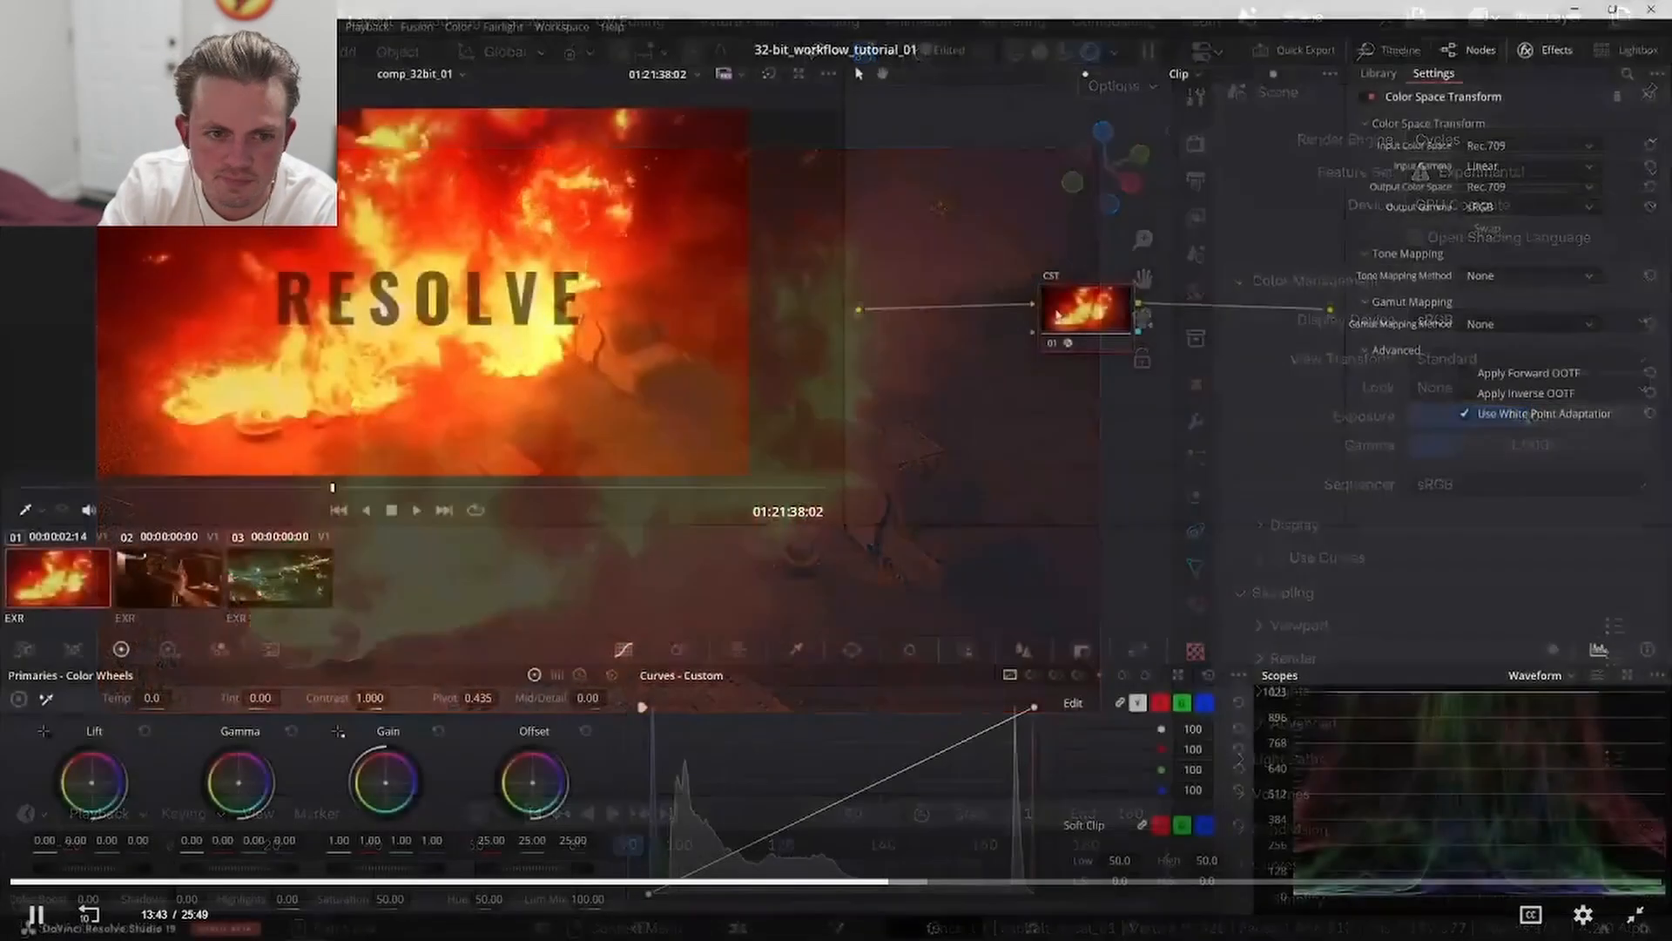
pyautogui.click(698, 390)
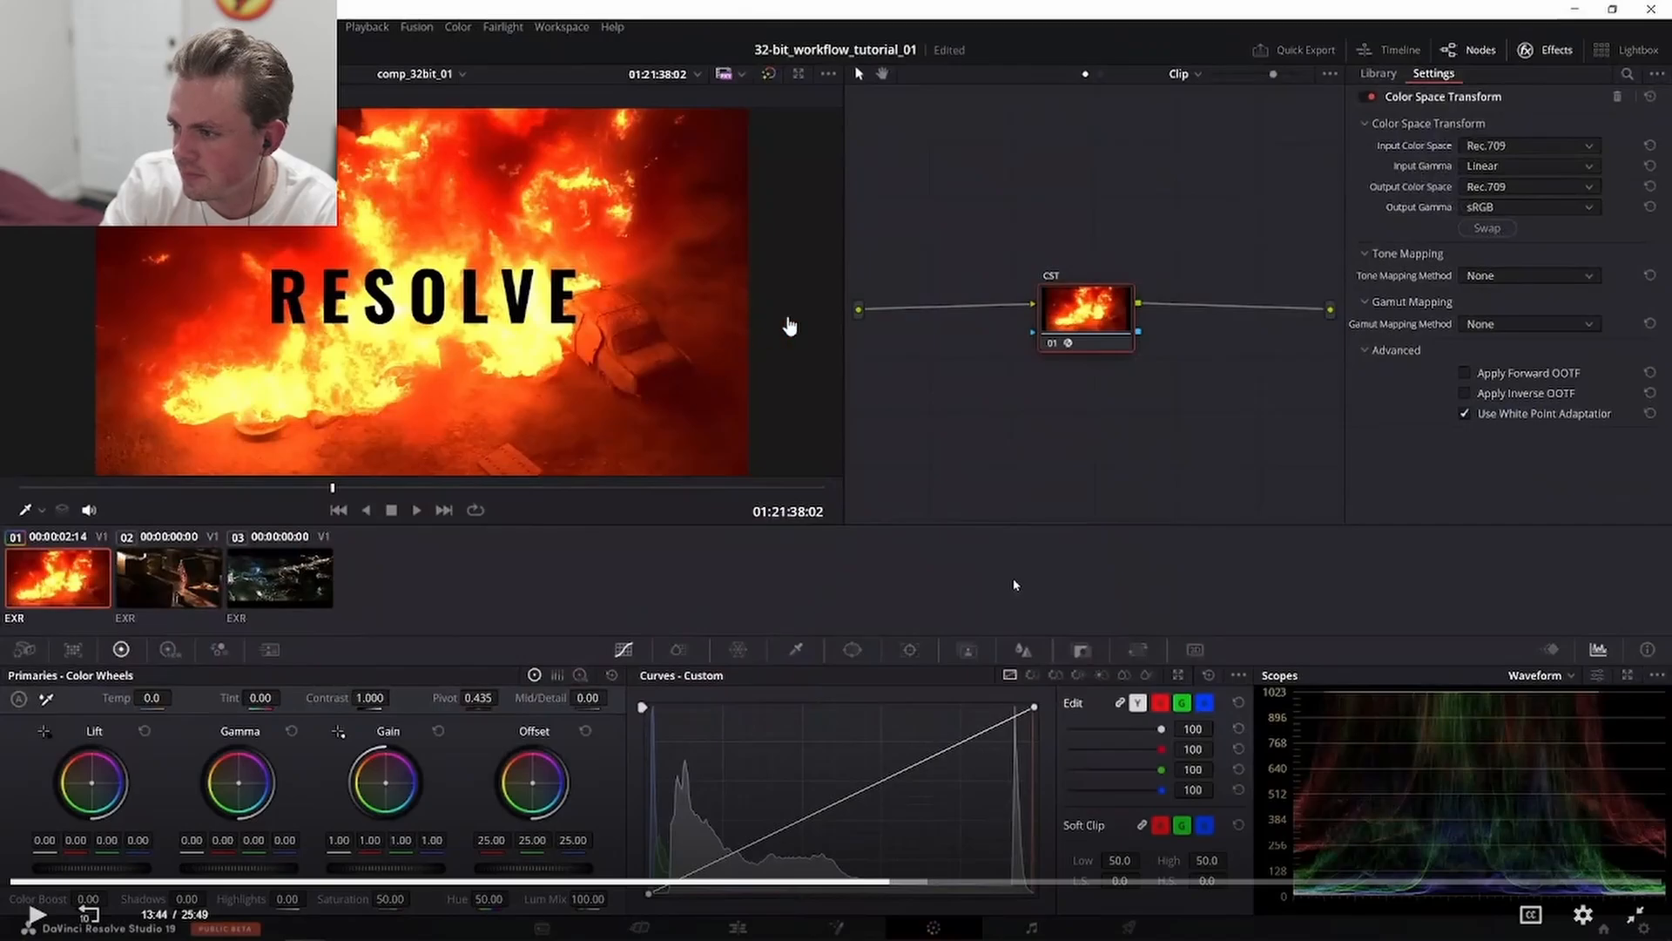
pyautogui.click(1015, 584)
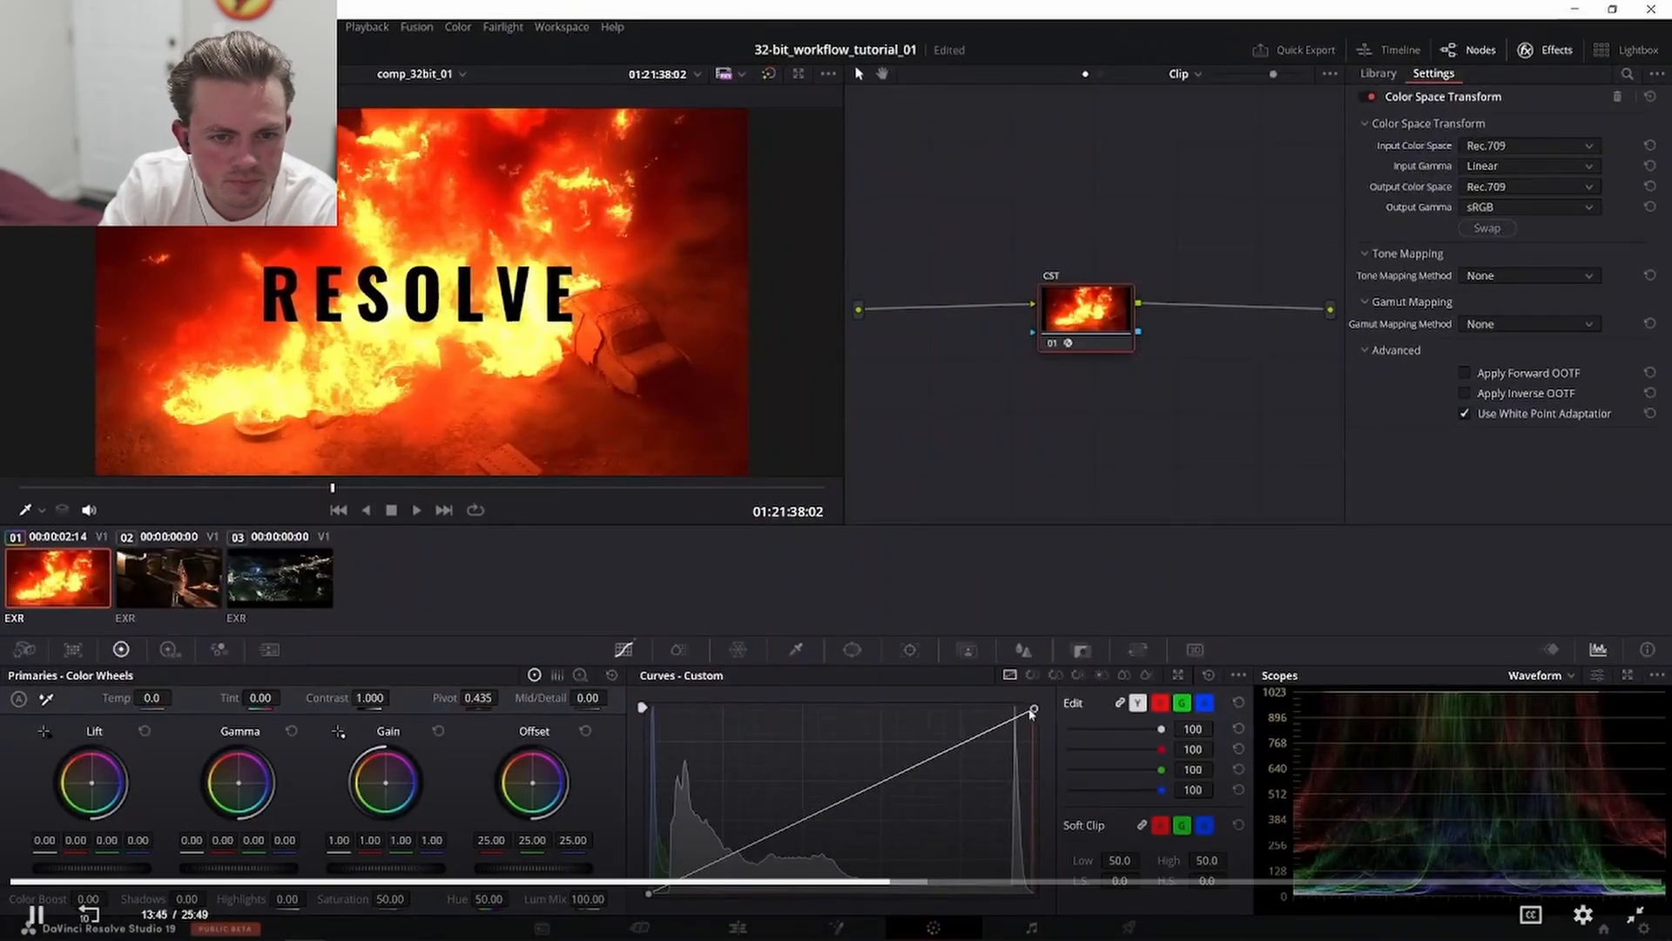
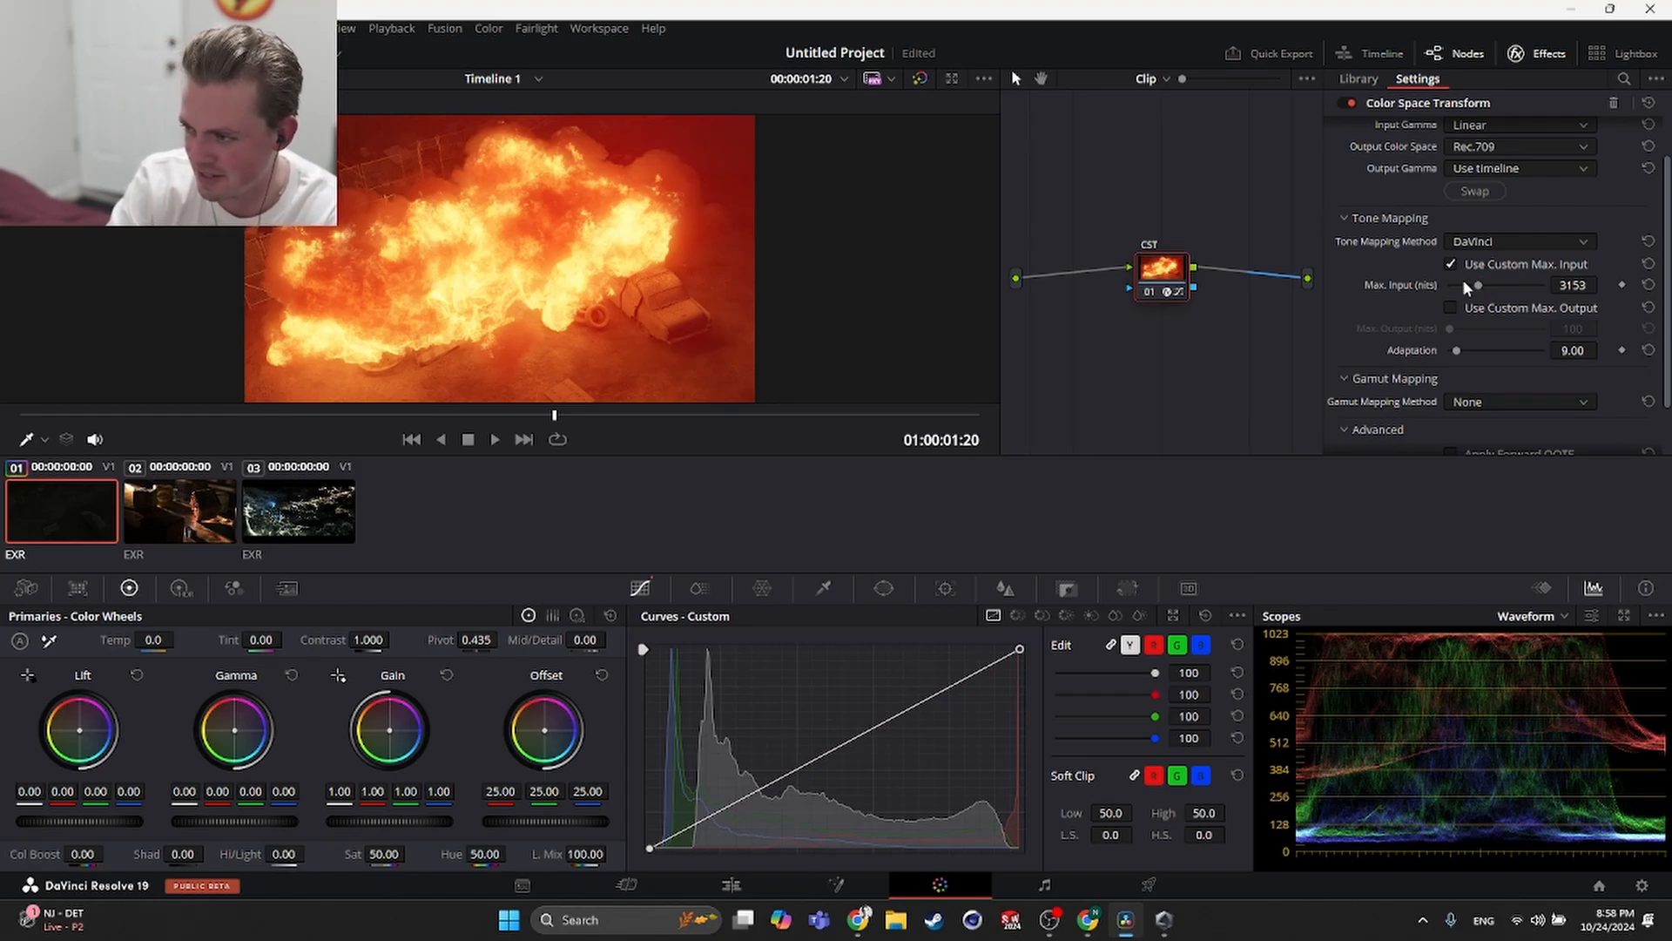
# - Adjust the Color Space Transform's custom Max. Input (nits) slider
pyautogui.moveTo(1465, 283)
pyautogui.mouseDown()
pyautogui.moveTo(1444, 287)
pyautogui.moveTo(1501, 287)
pyautogui.moveTo(1460, 284)
pyautogui.moveTo(1485, 290)
pyautogui.mouseUp()
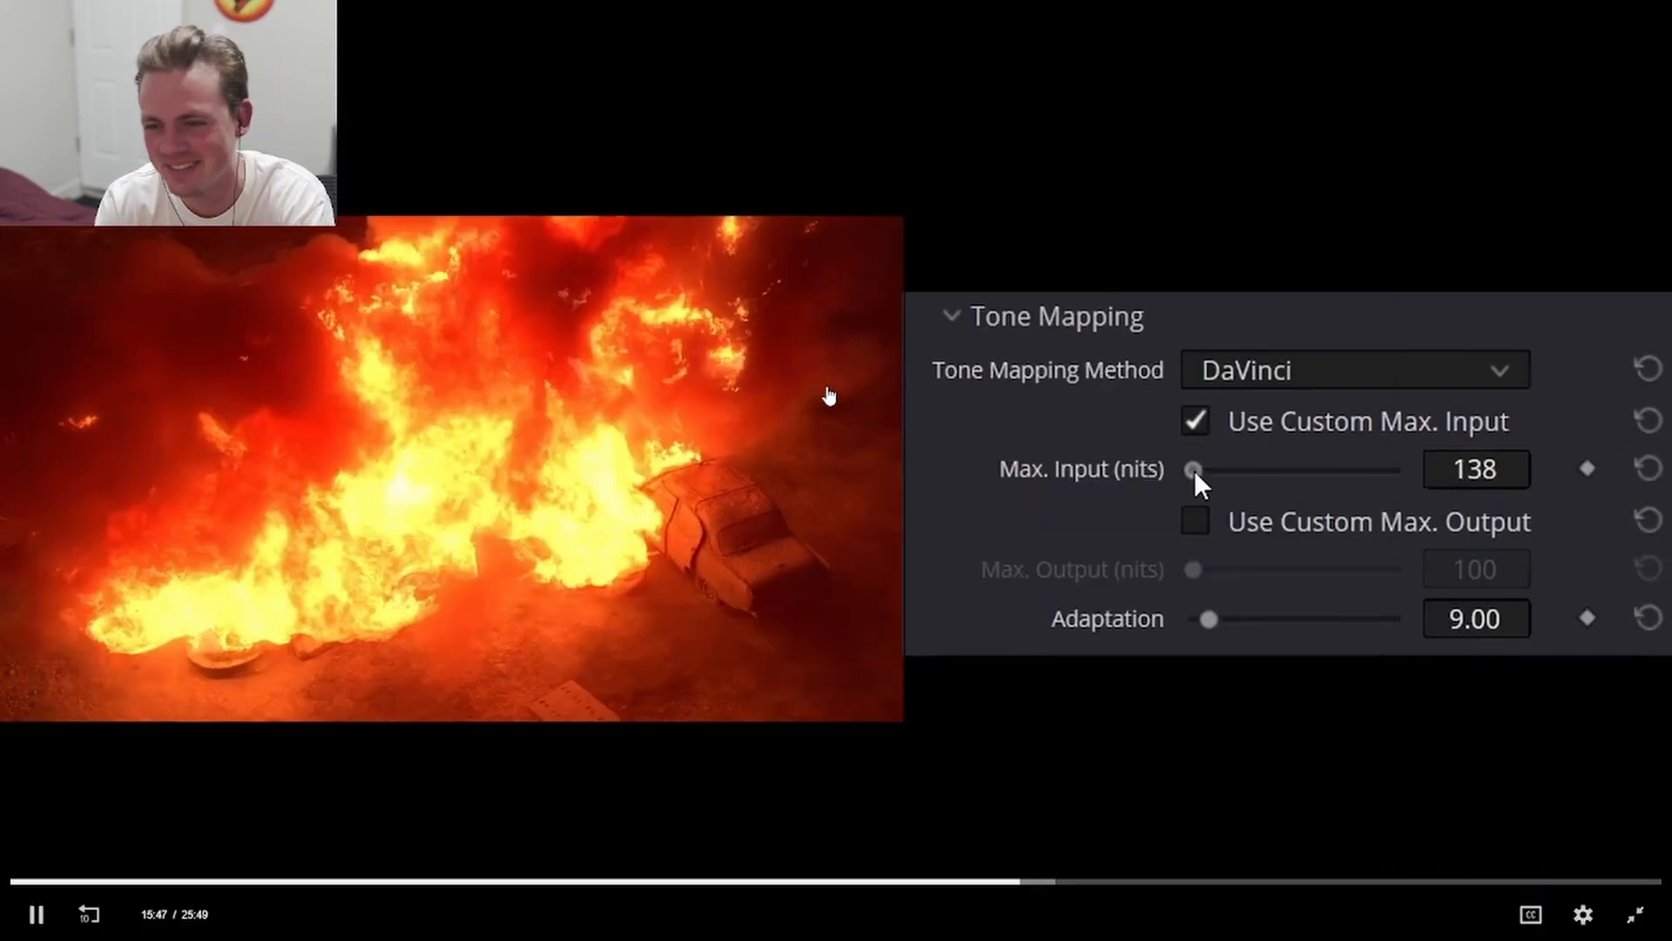
pyautogui.click(775, 374)
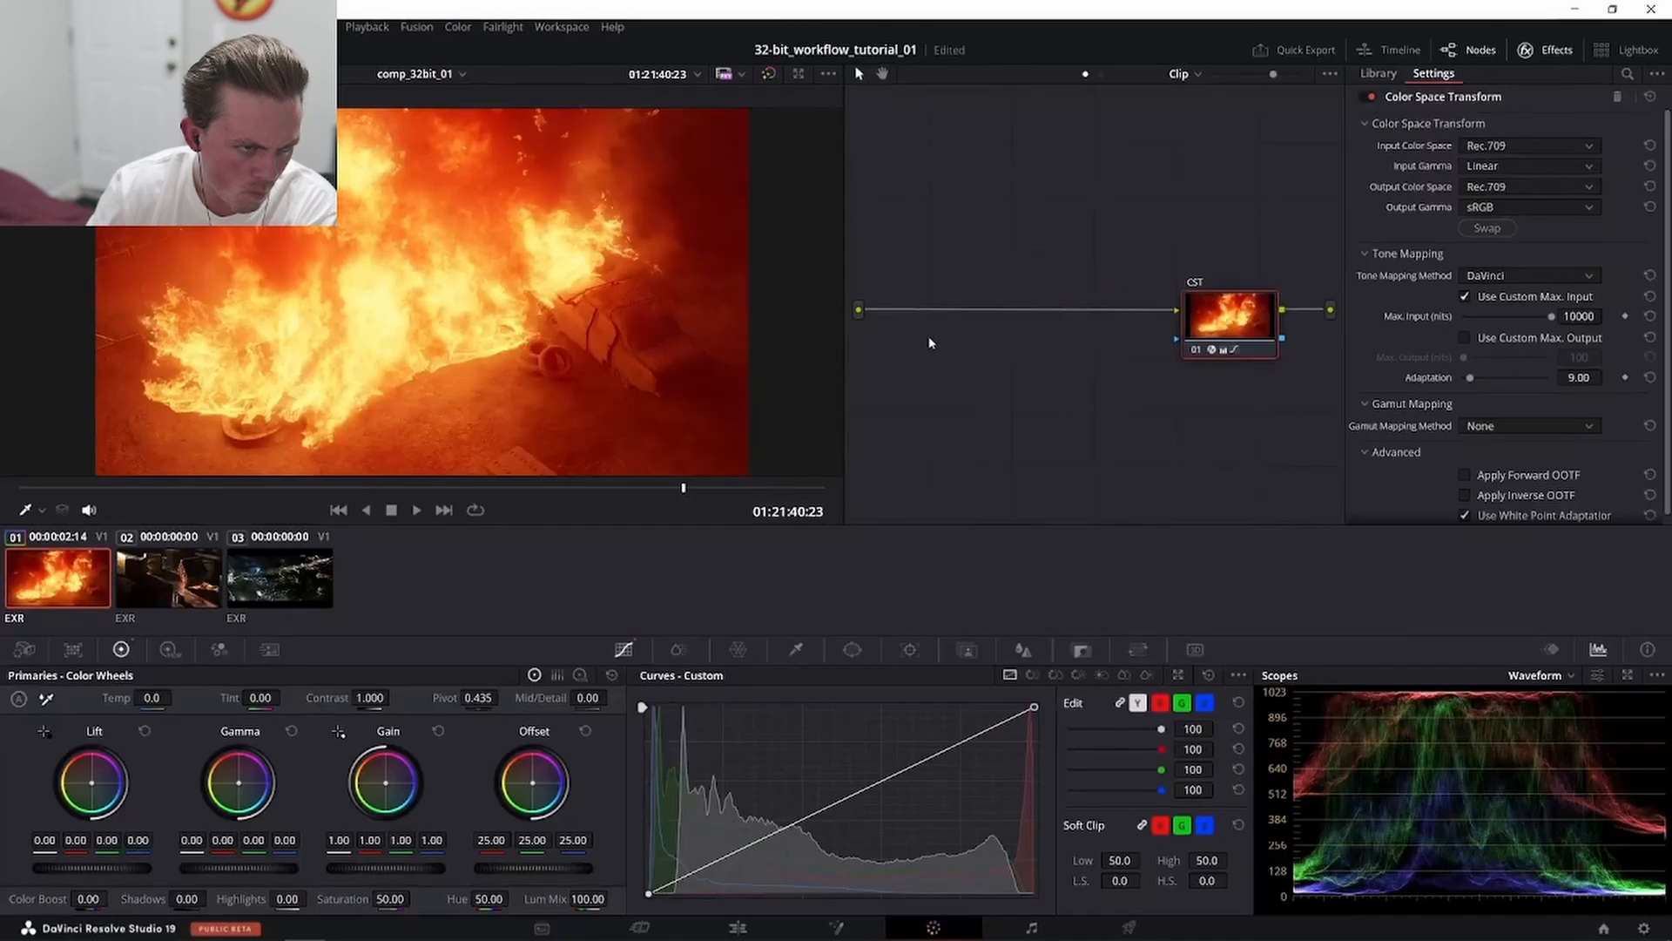
# - Add a Corrector node to the node graph
pyautogui.rightClick(930, 342)
pyautogui.moveTo(1028, 381)
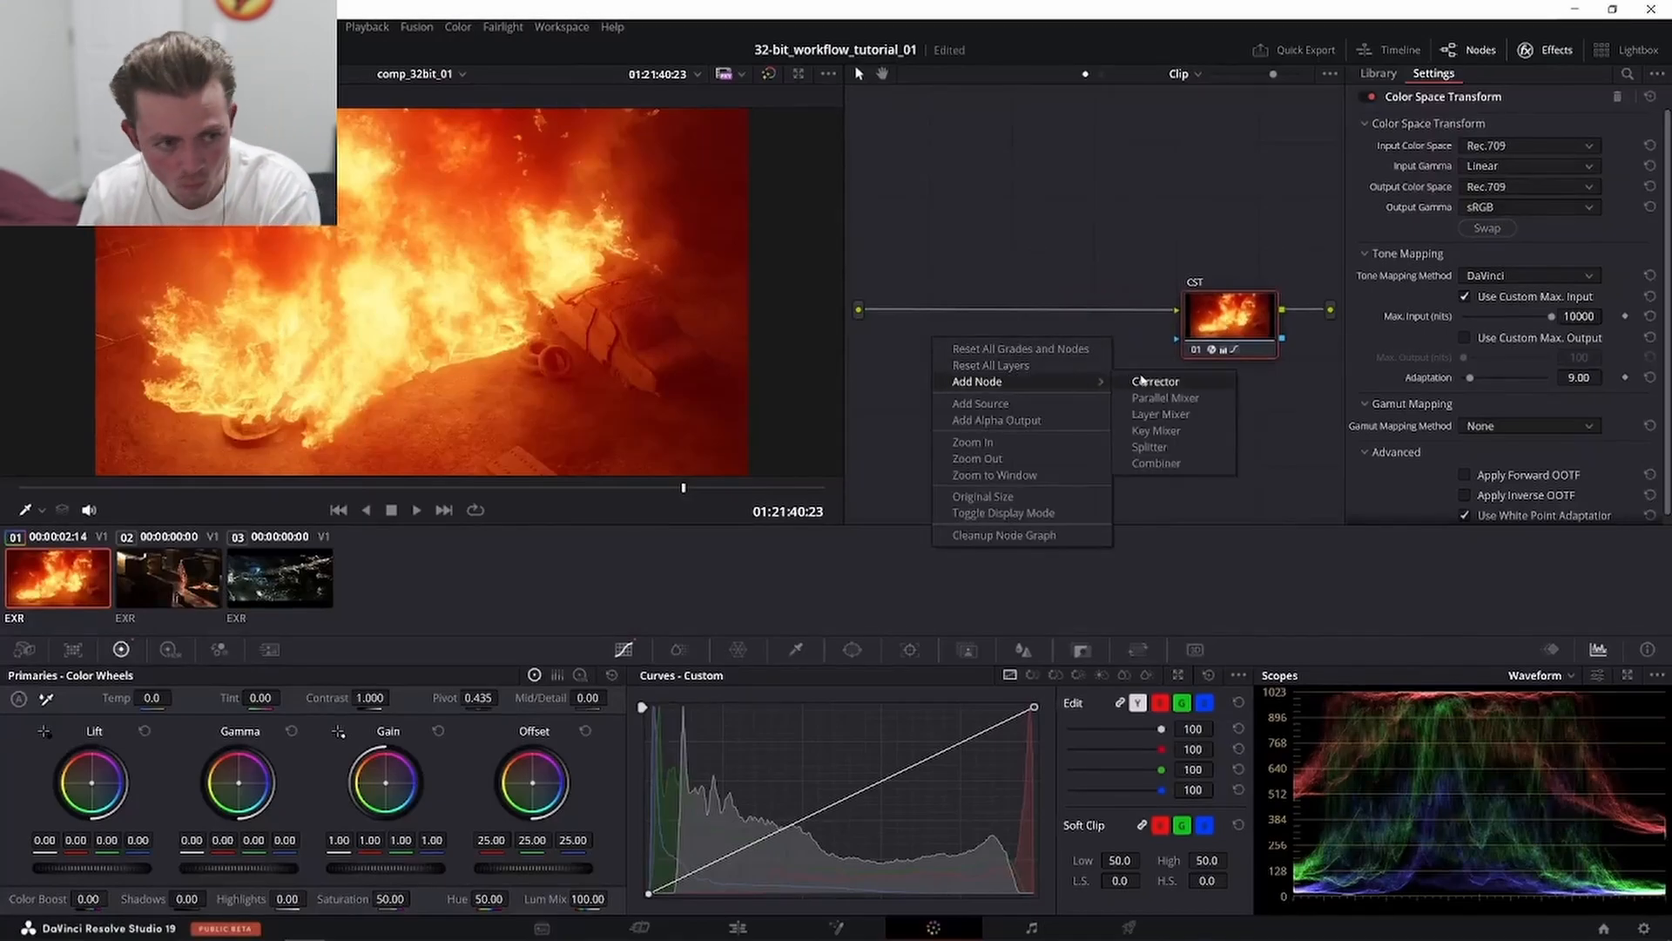
pyautogui.click(1144, 381)
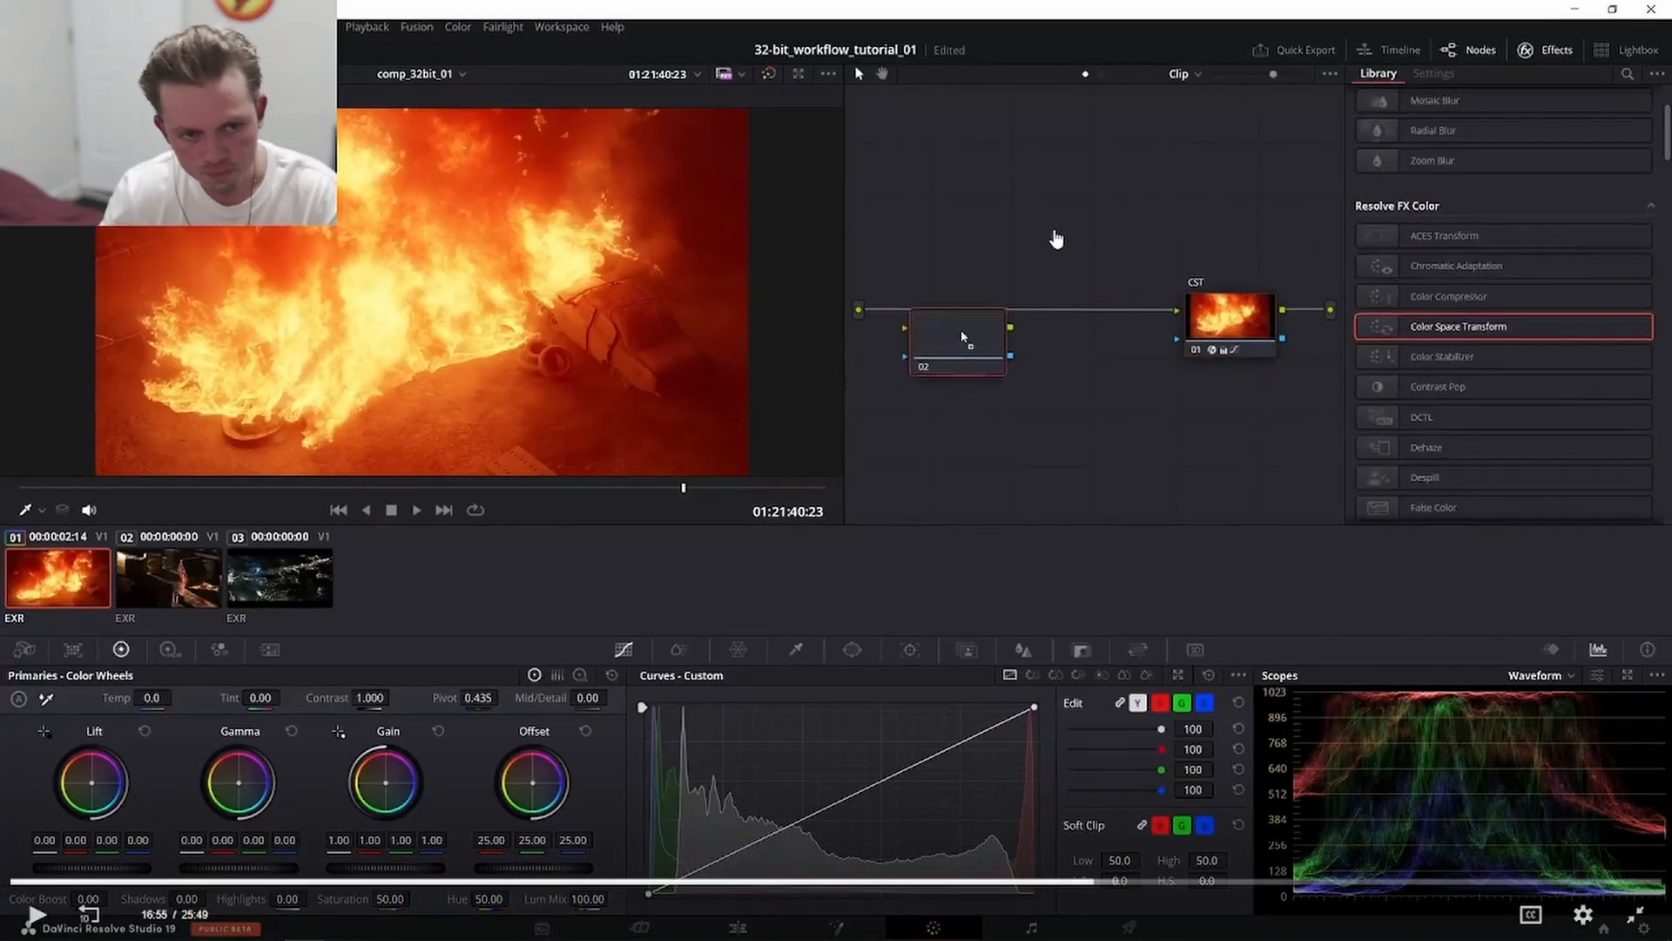
# - Move the new corrector node in front of the CST node and choose to label it
pyautogui.moveTo(964, 338); pyautogui.dragTo(1001, 320)
pyautogui.rightClick(1004, 319)
pyautogui.click(720, 358)
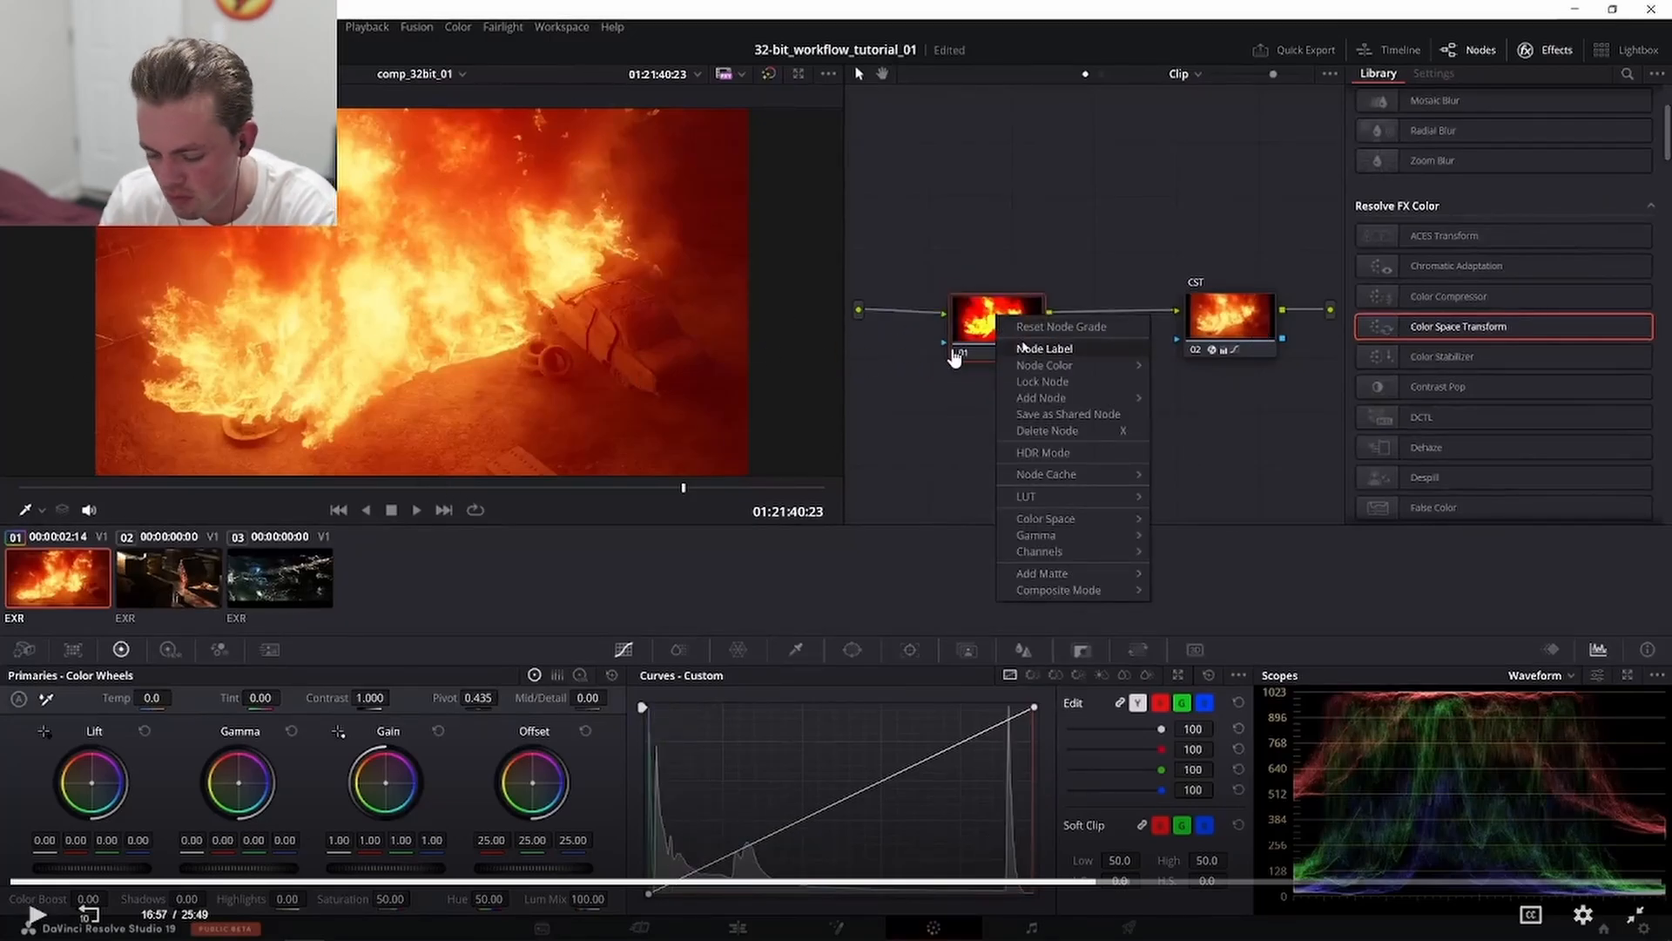
# - Return the custom curve's white point to the top-right corner of the curve
pyautogui.press('Left')
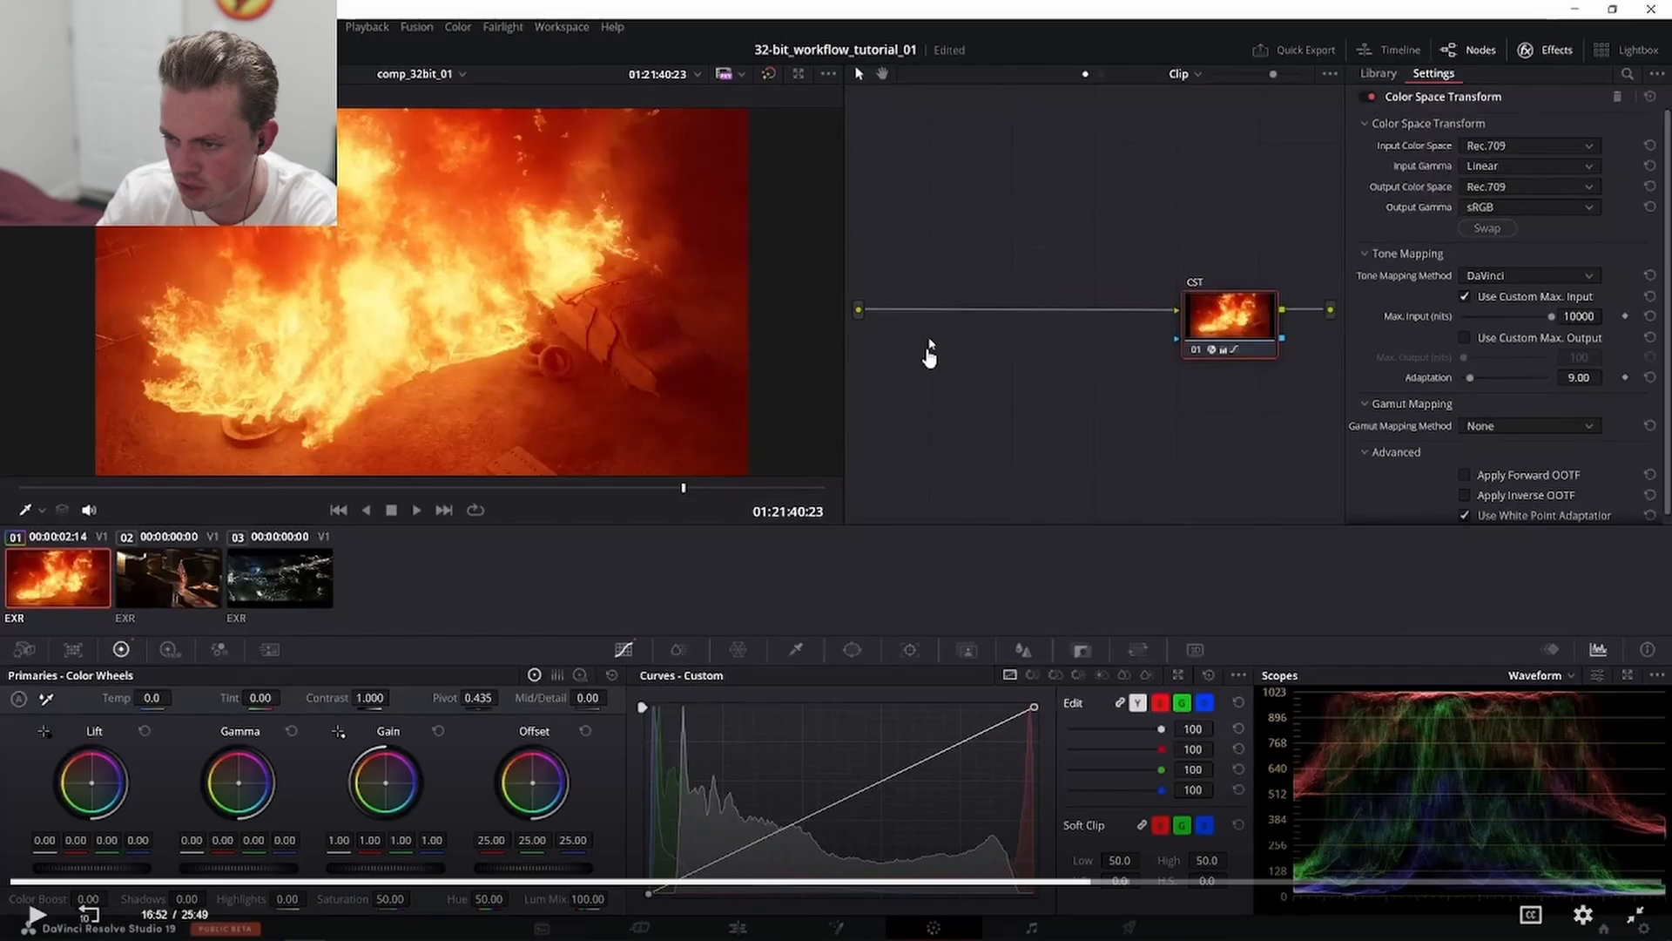
pyautogui.press('space')
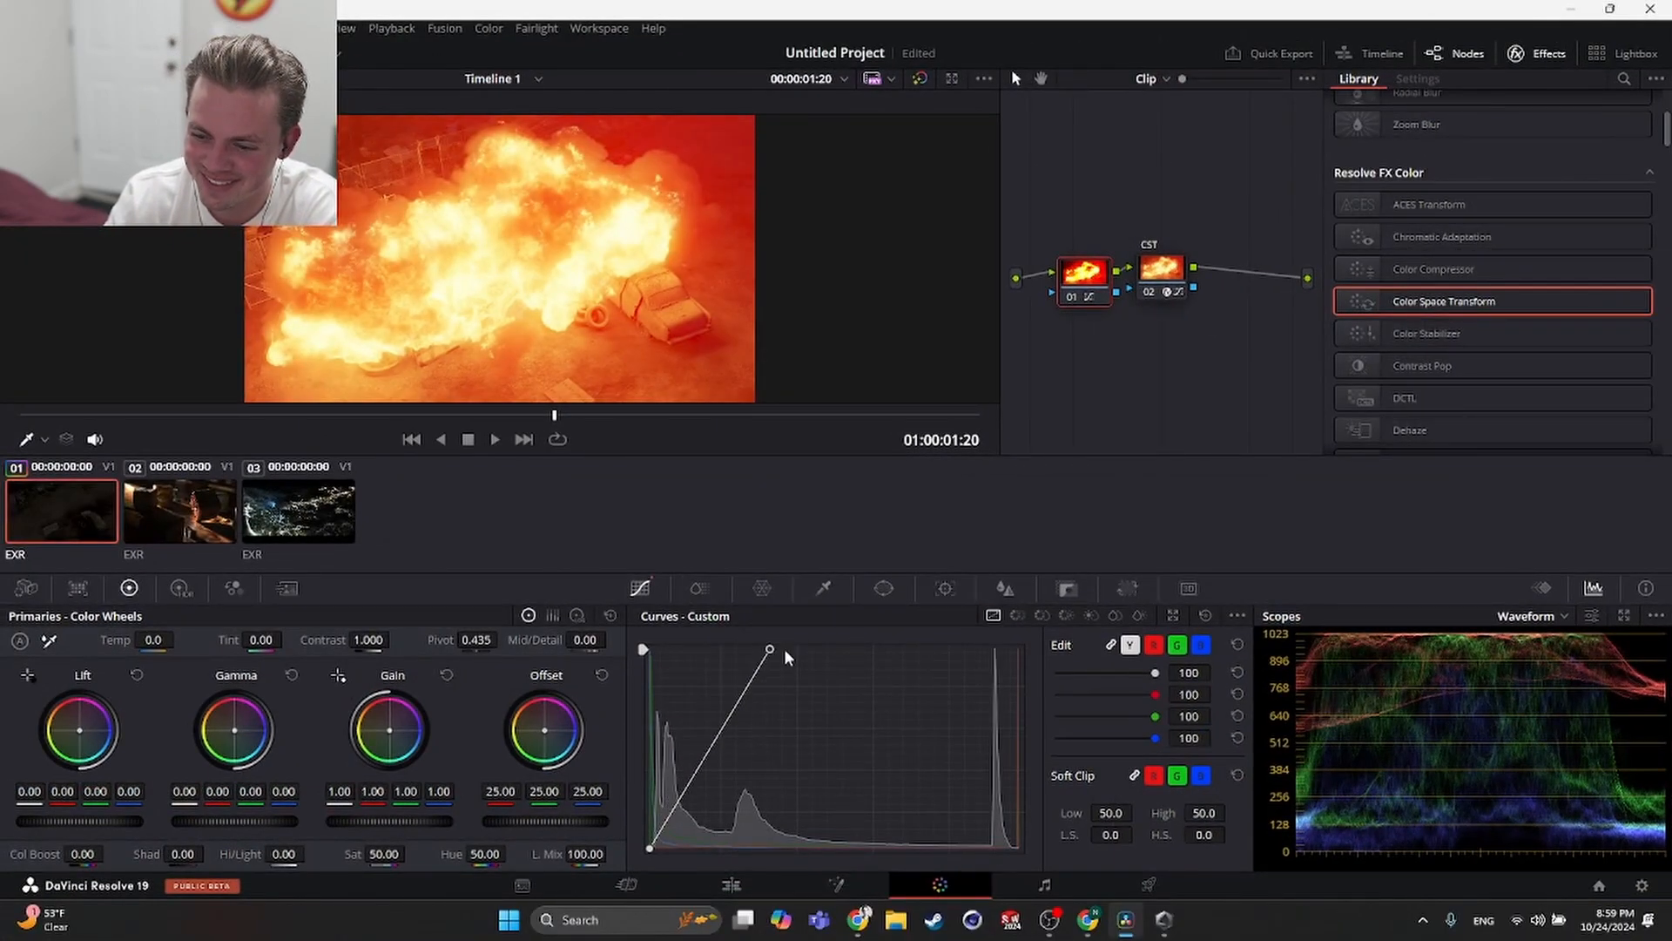
pyautogui.moveTo(785, 654); pyautogui.dragTo(1023, 582)
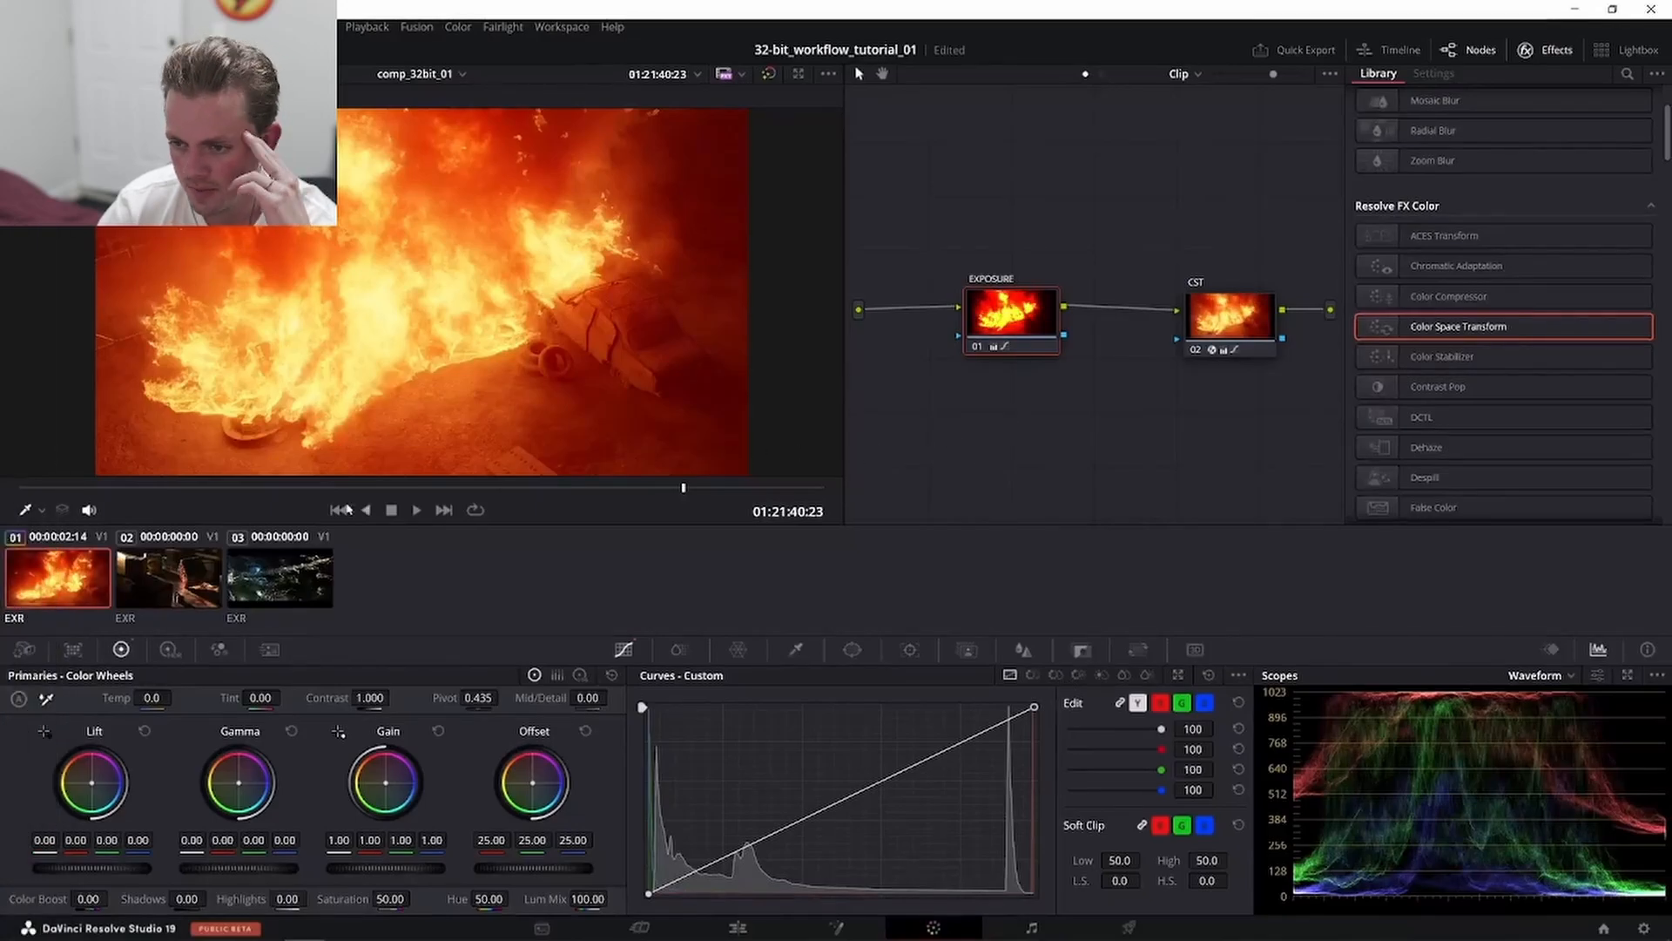
# - Apply clip 1's grade to clip 2 and clip 3 and play the result
pyautogui.click(171, 581)
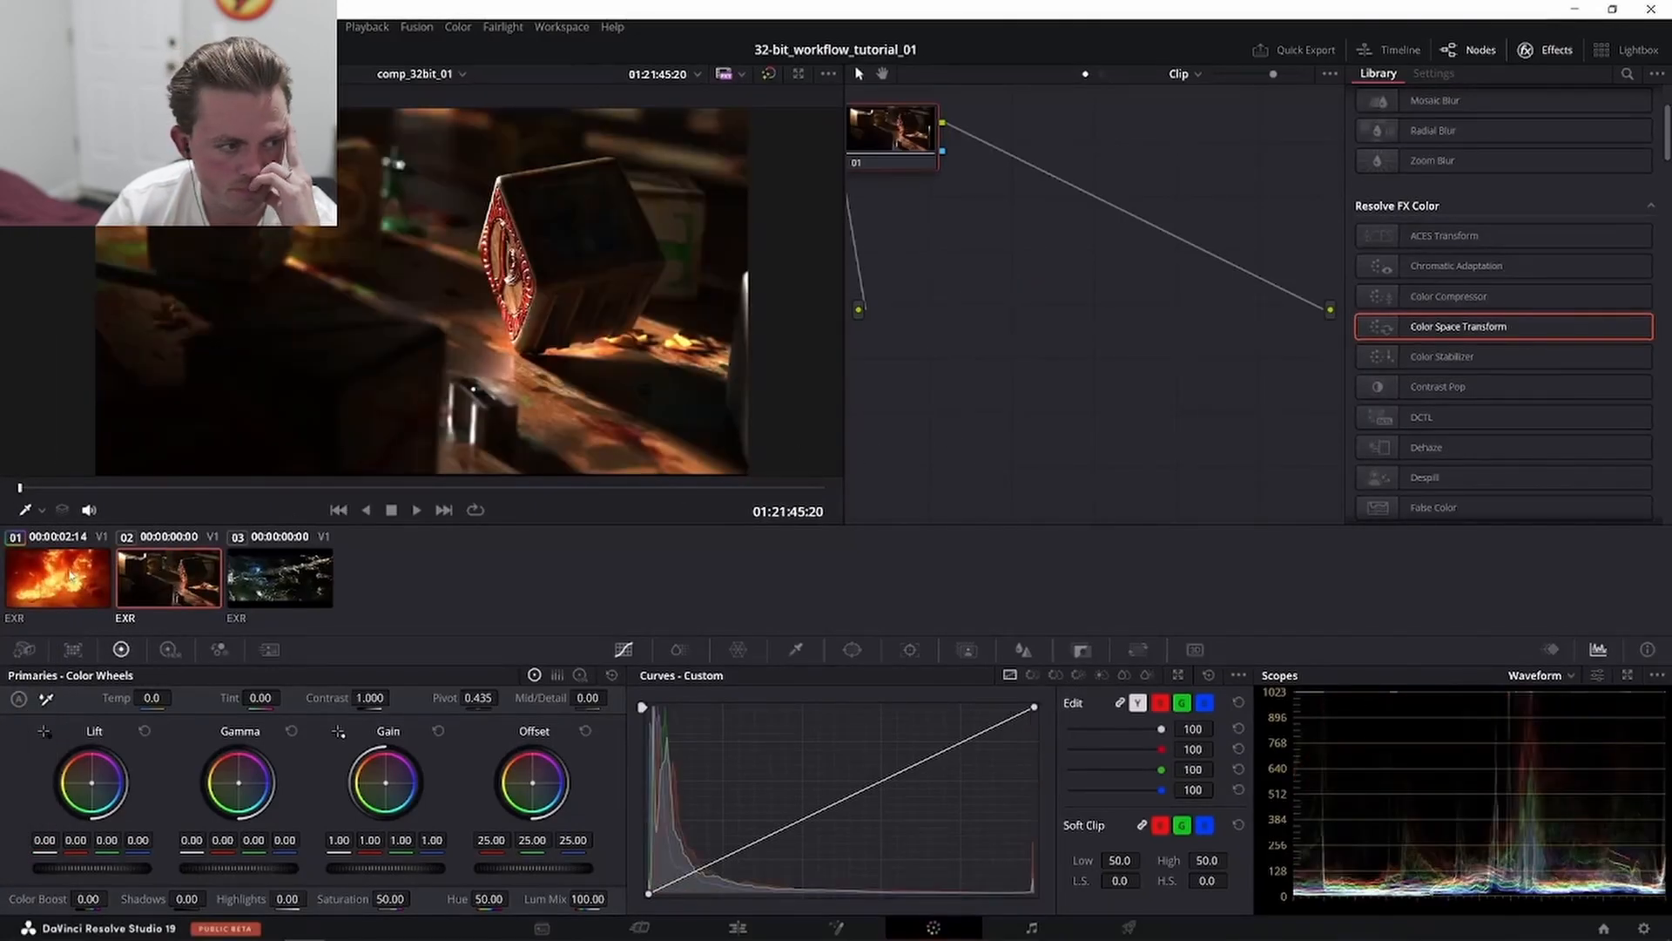
pyautogui.middleClick(71, 575)
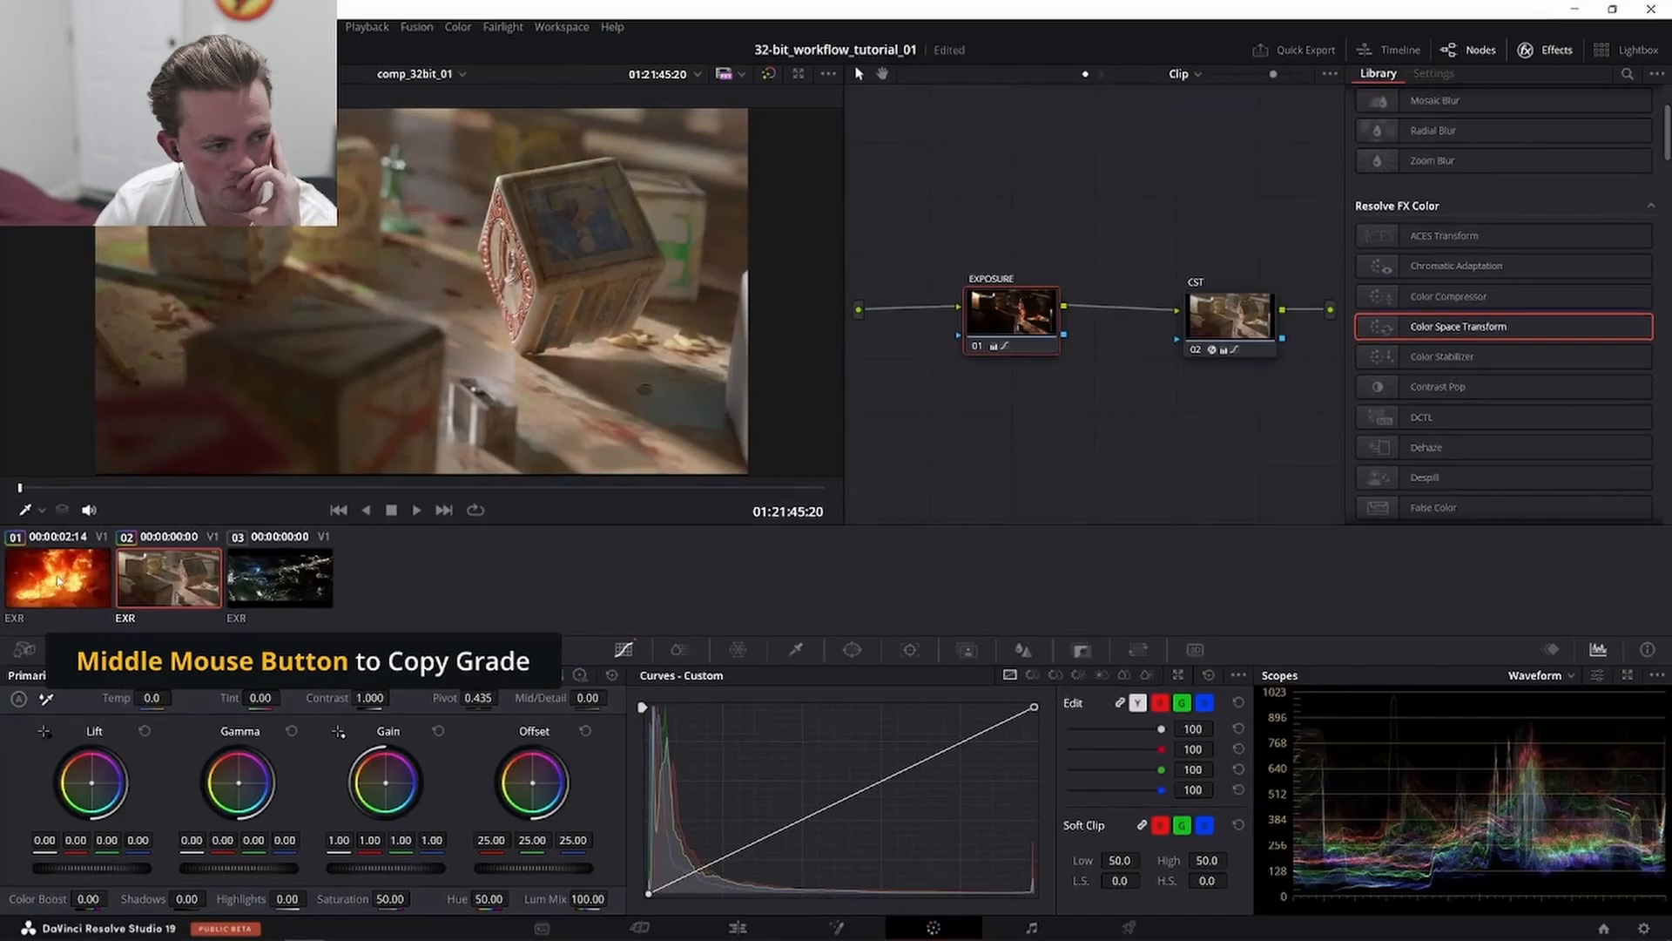
pyautogui.click(290, 579)
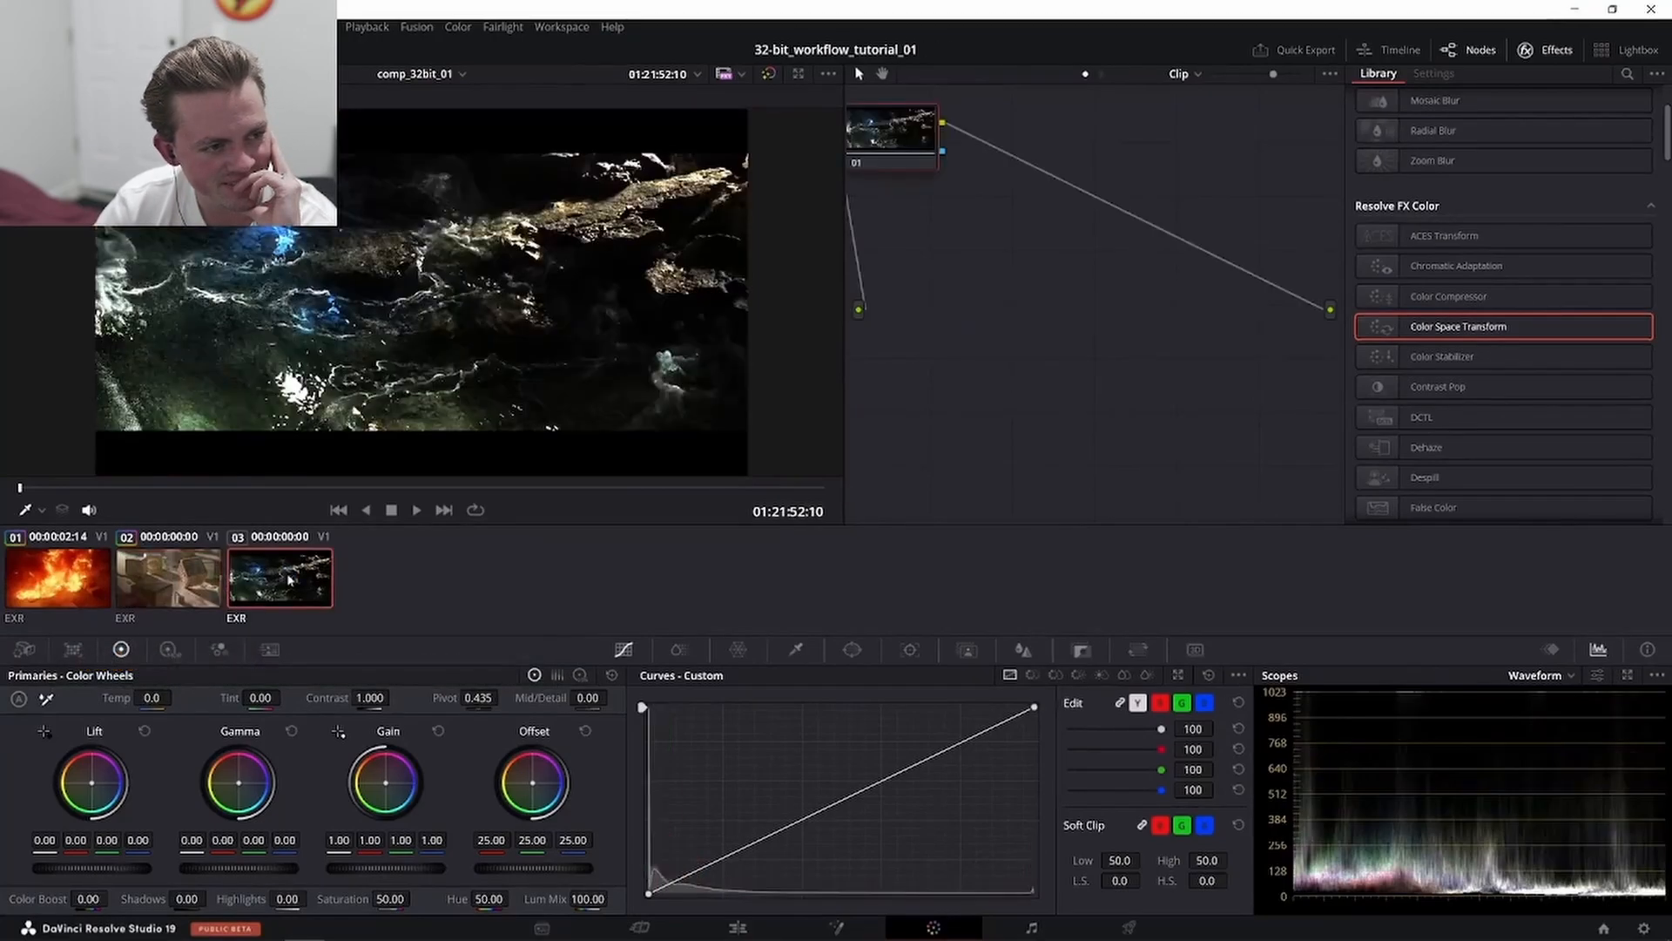
pyautogui.middleClick(69, 578)
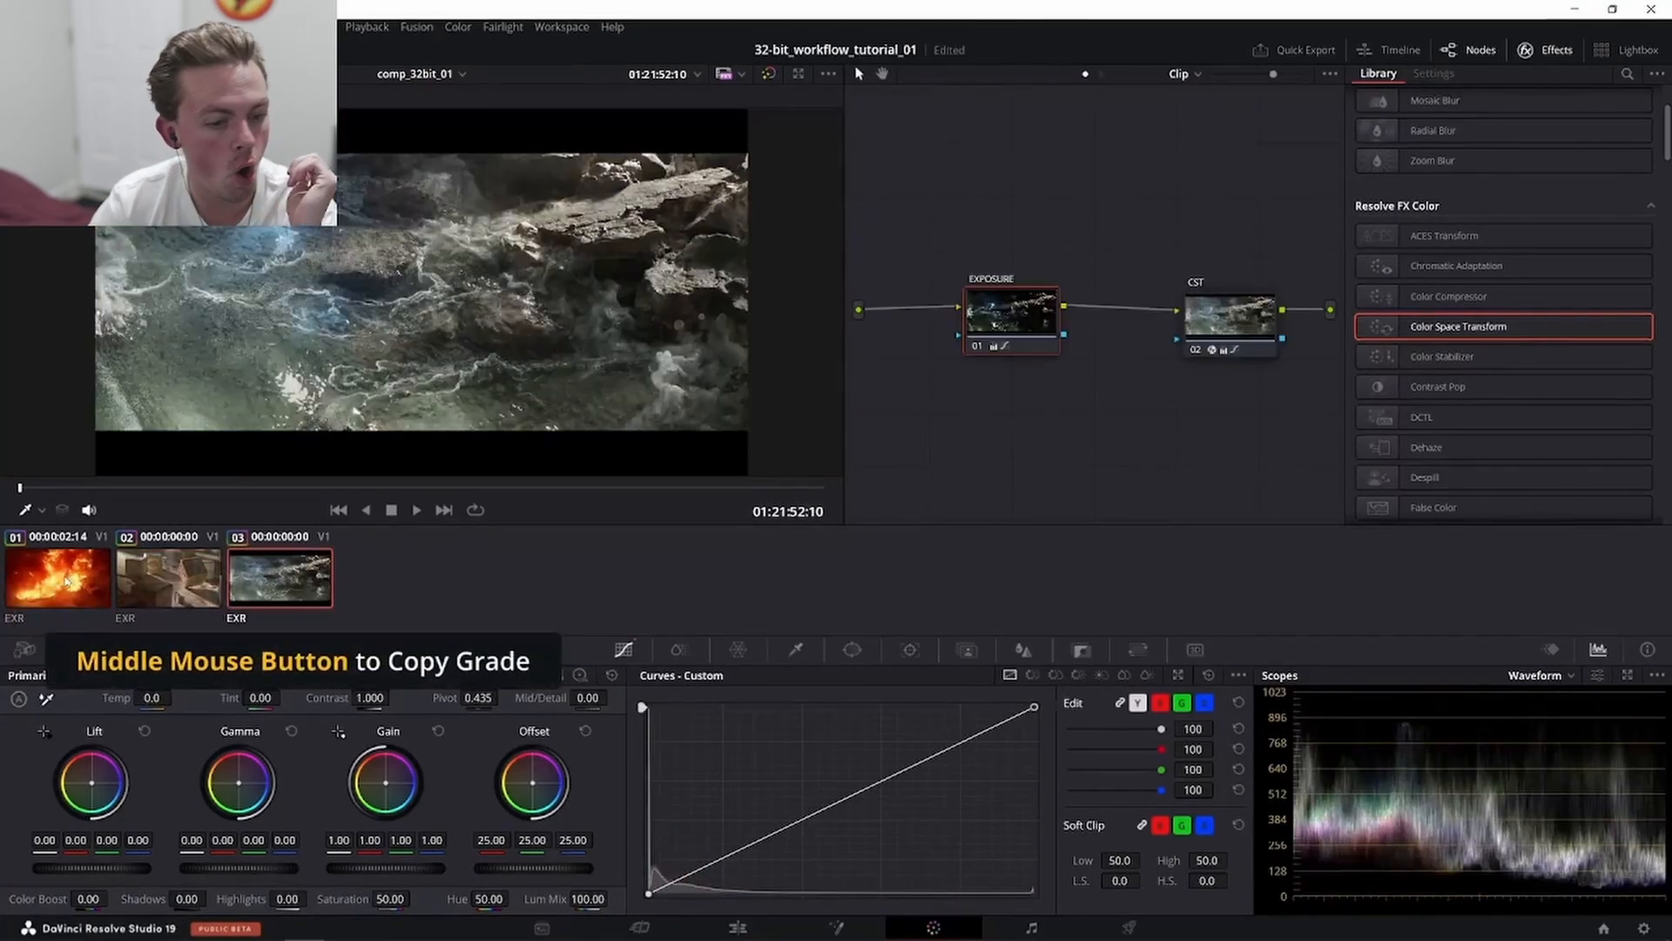
pyautogui.press('space')
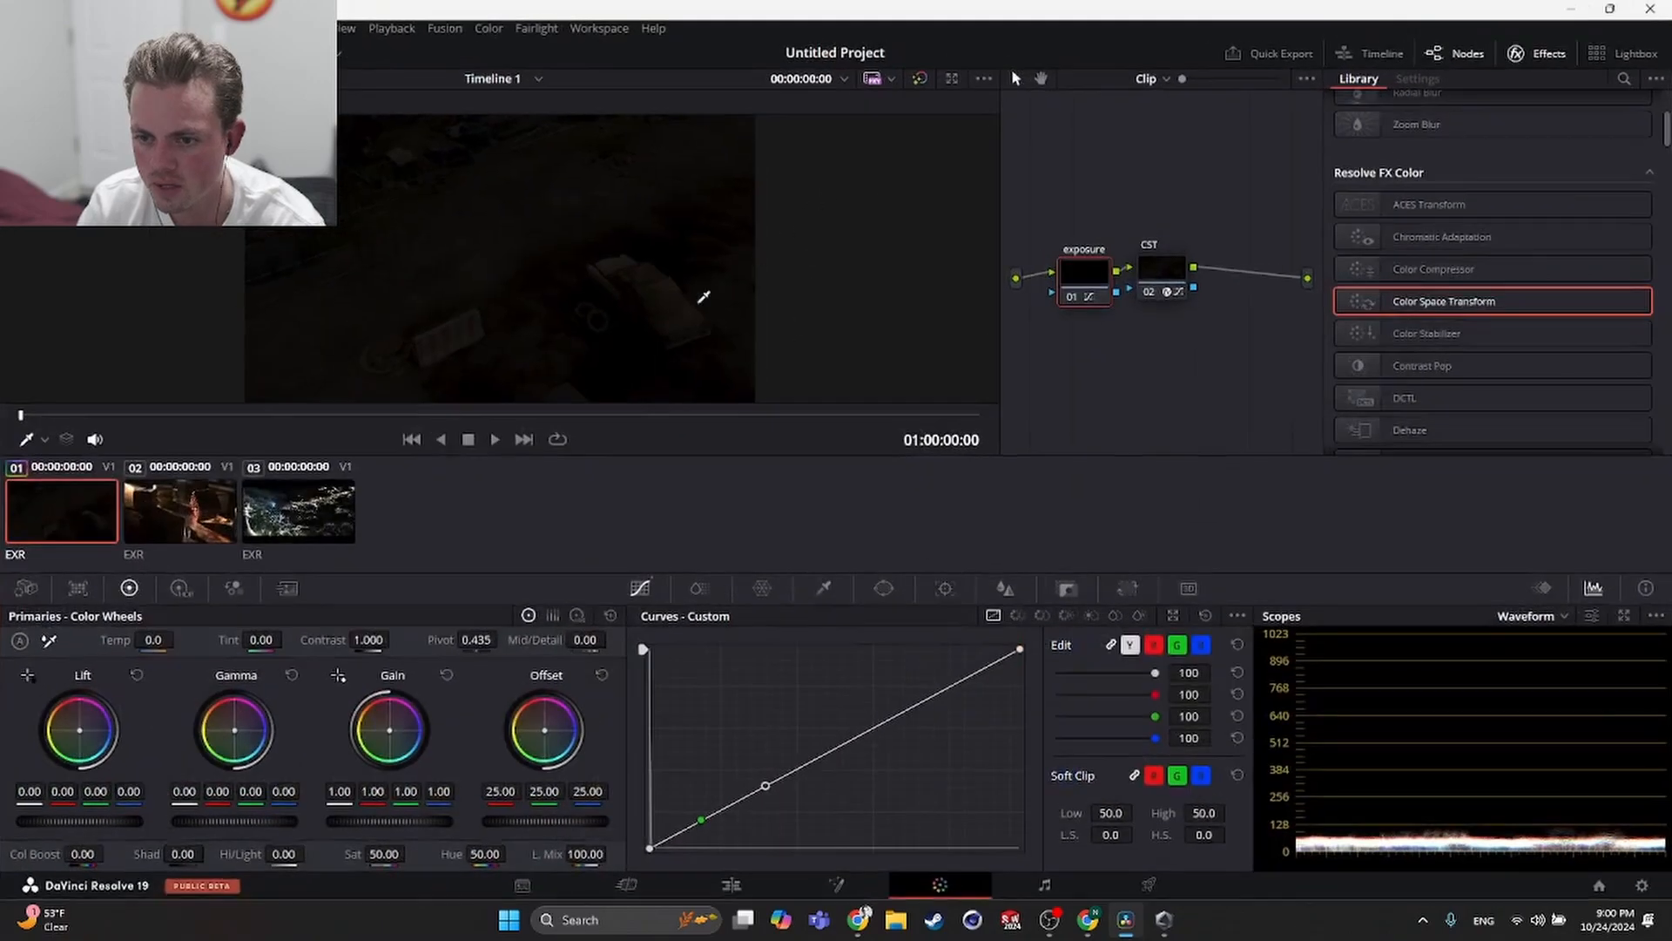
# - Play back clip 1 to review the exposure and CST grade
pyautogui.click(494, 437)
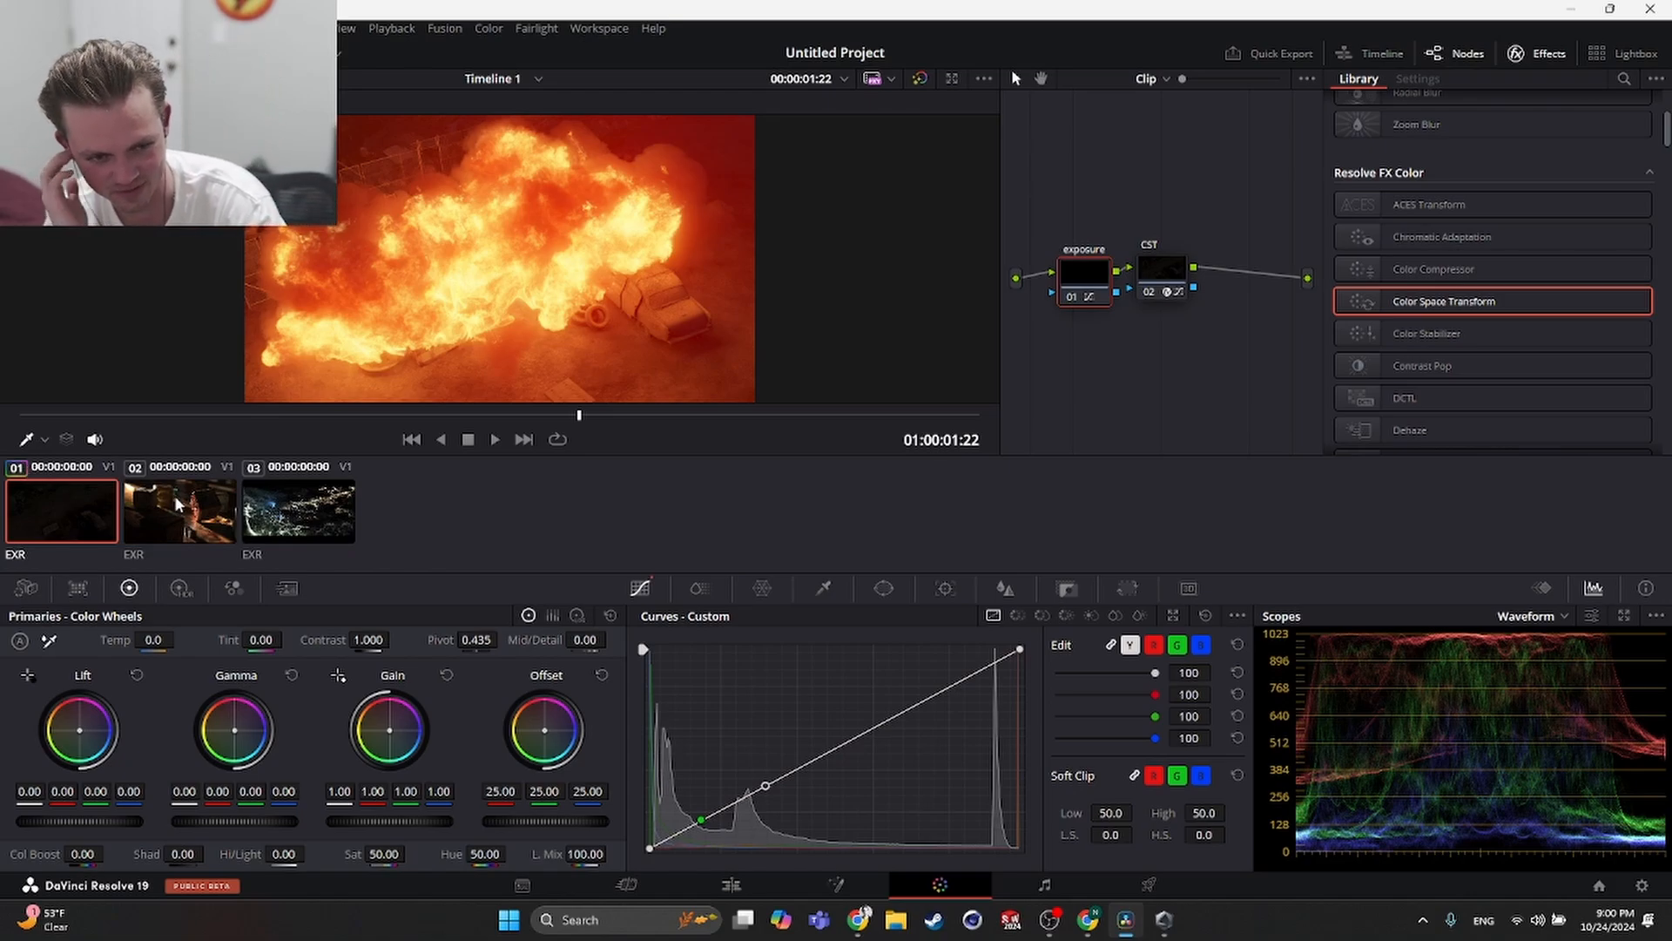
pyautogui.press('space')
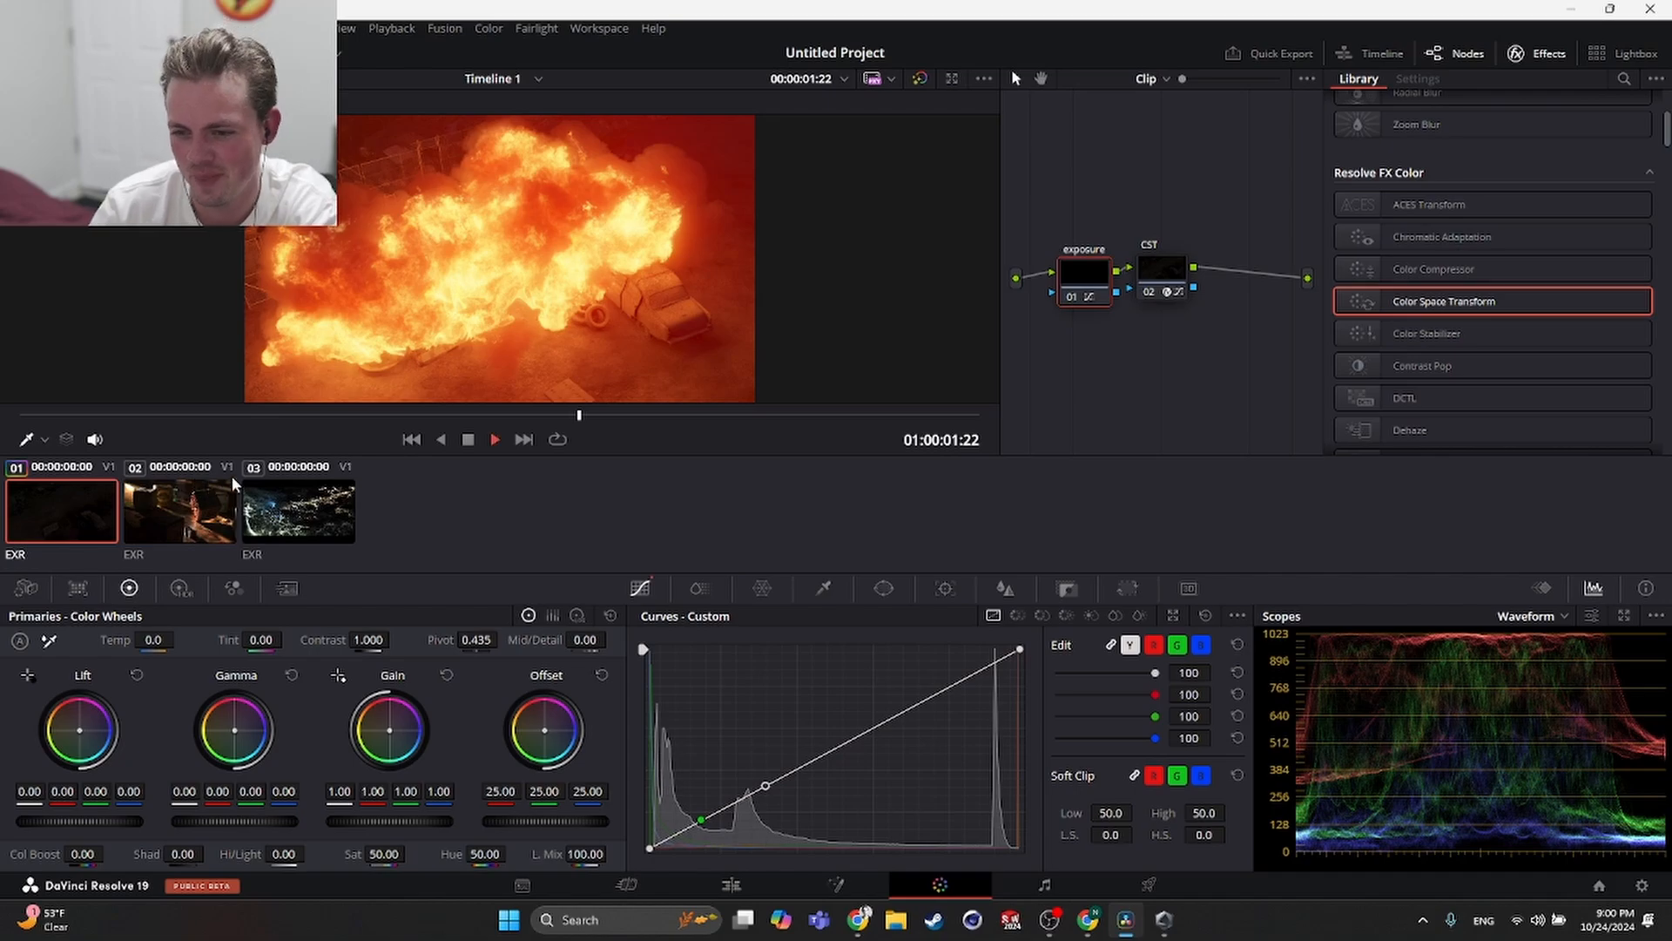
pyautogui.moveTo(625, 417); pyautogui.dragTo(508, 412)
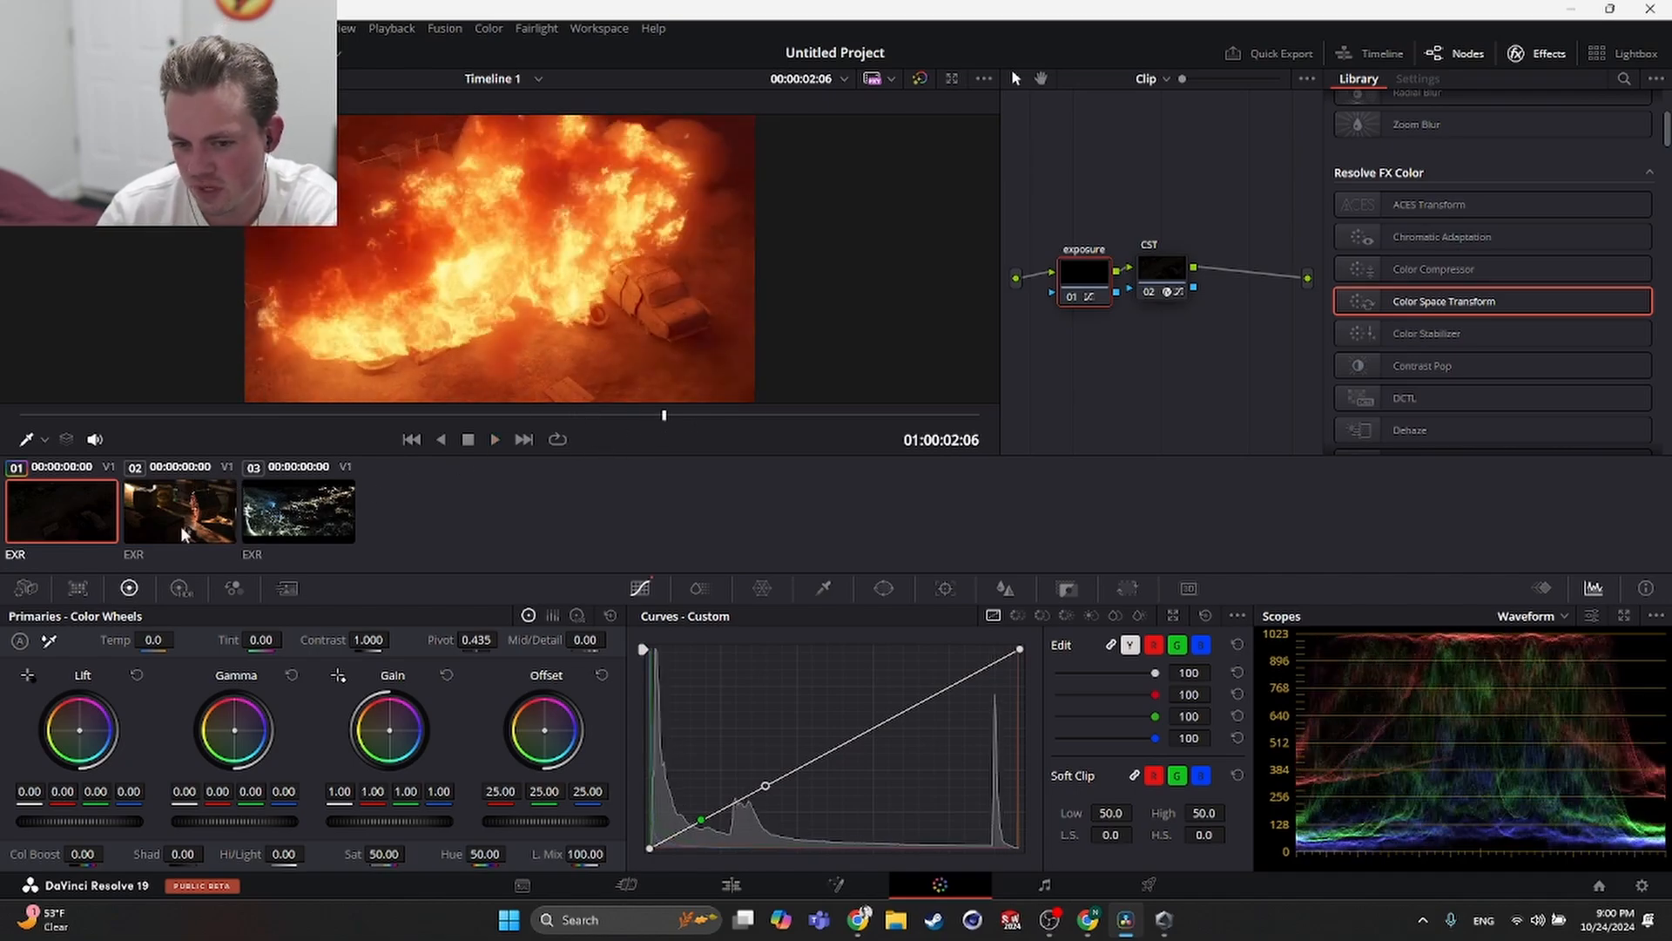
# - Copy clip 1's grade onto clip 2, then undo the copy
pyautogui.click(159, 493)
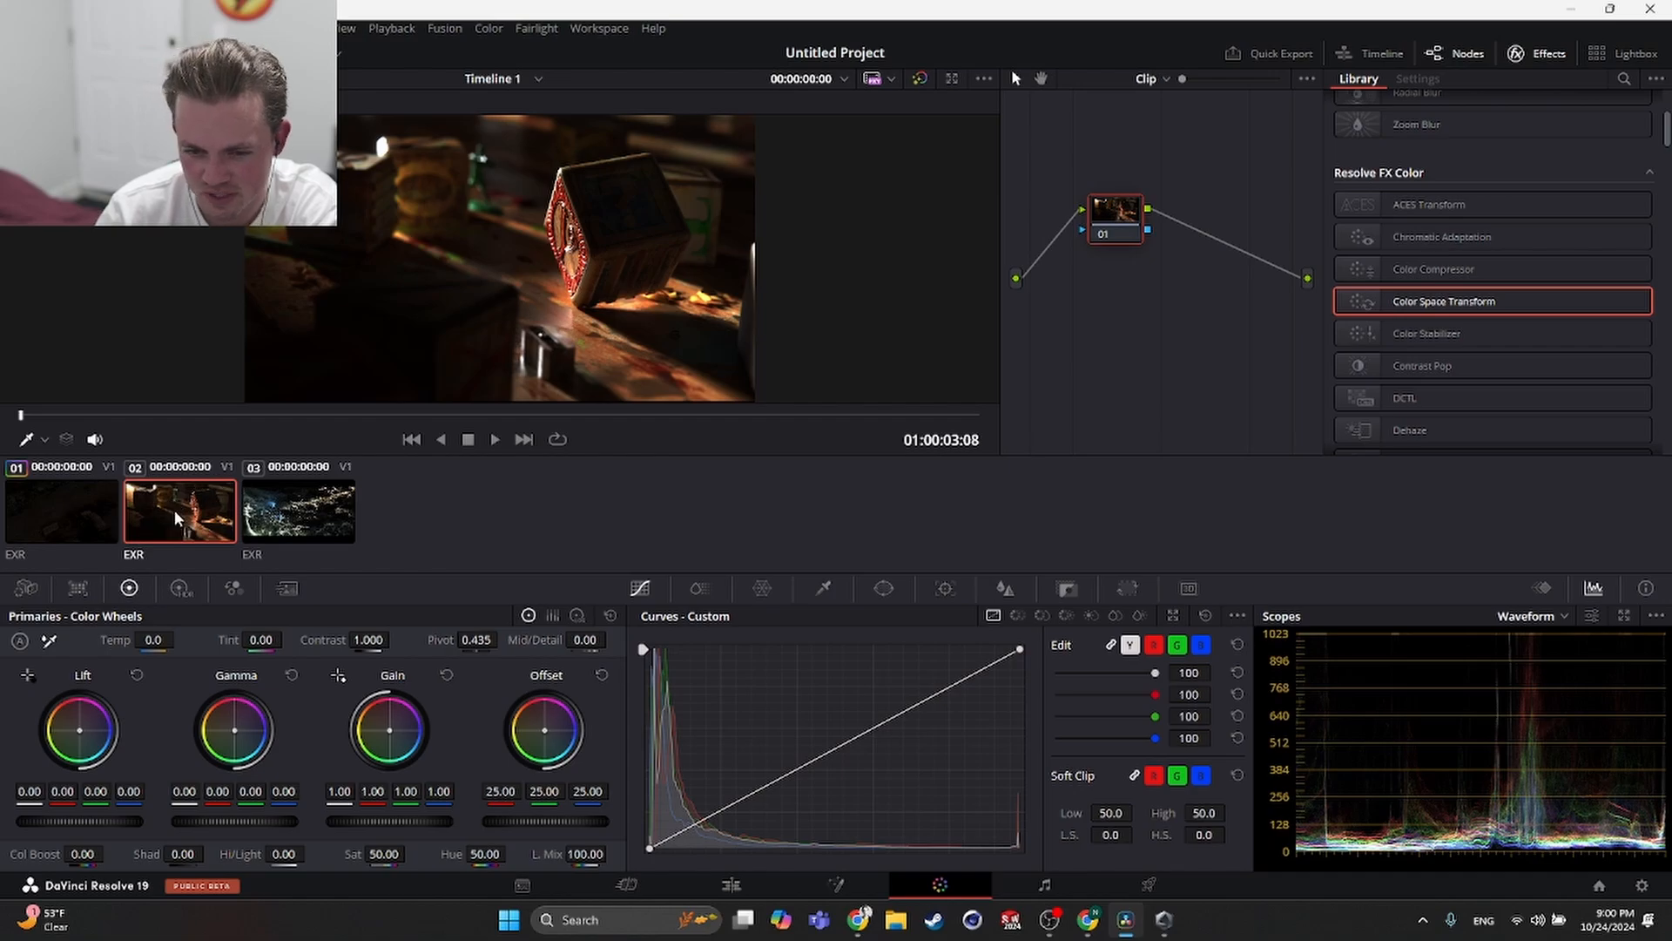
pyautogui.middleClick(49, 512)
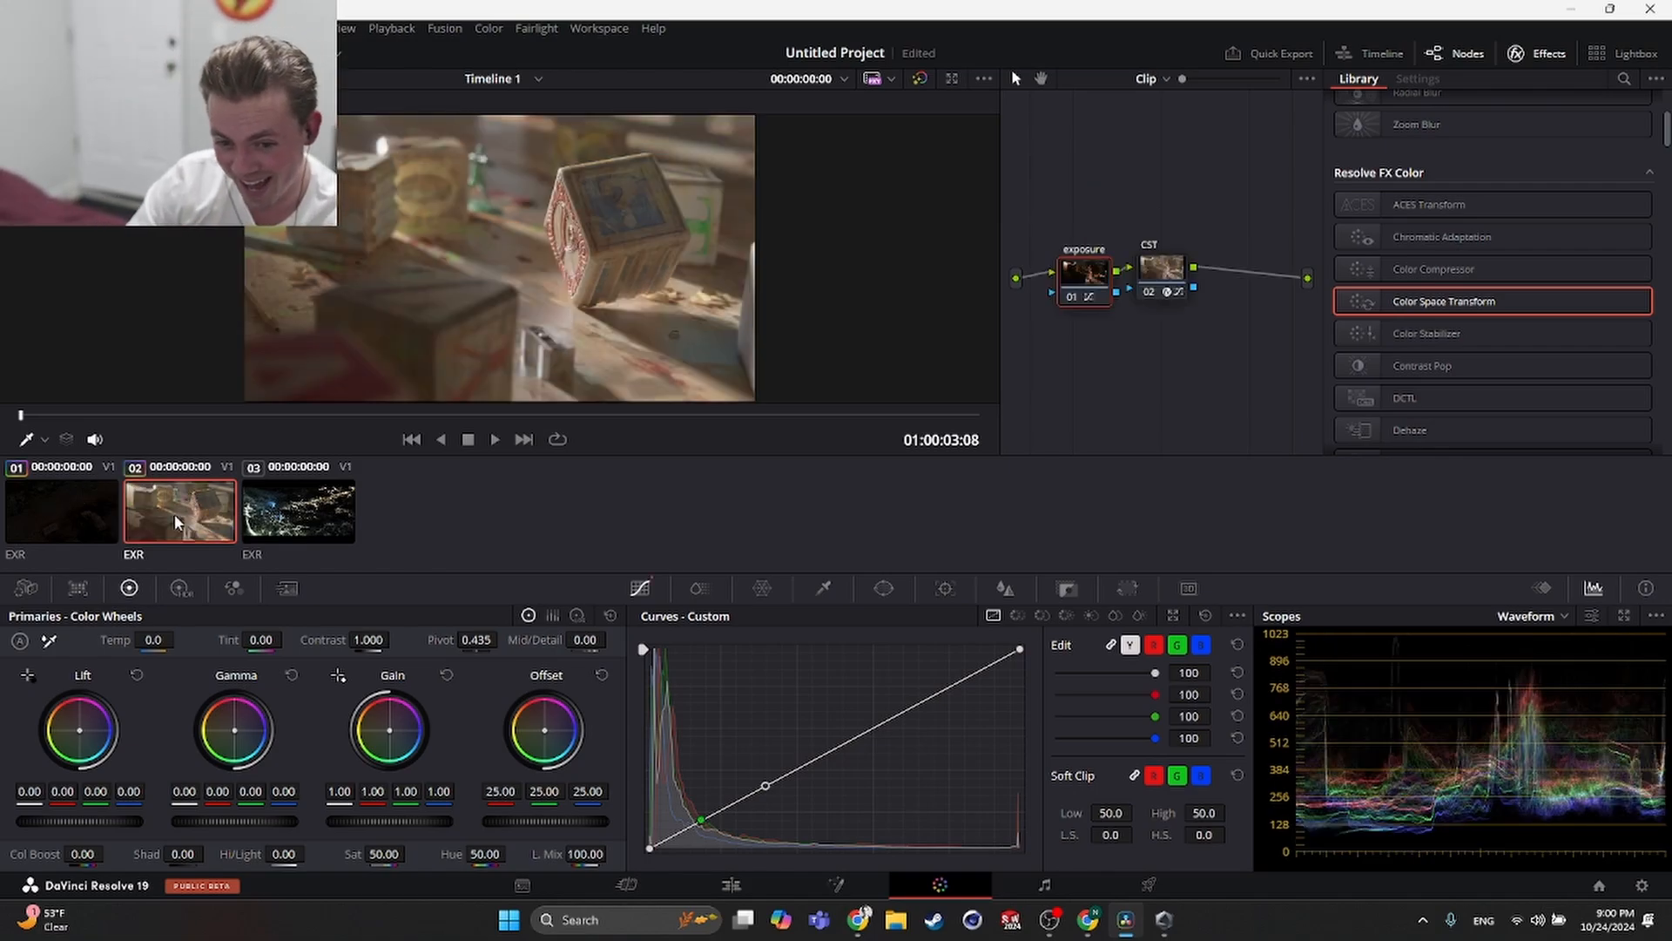
pyautogui.press('space')
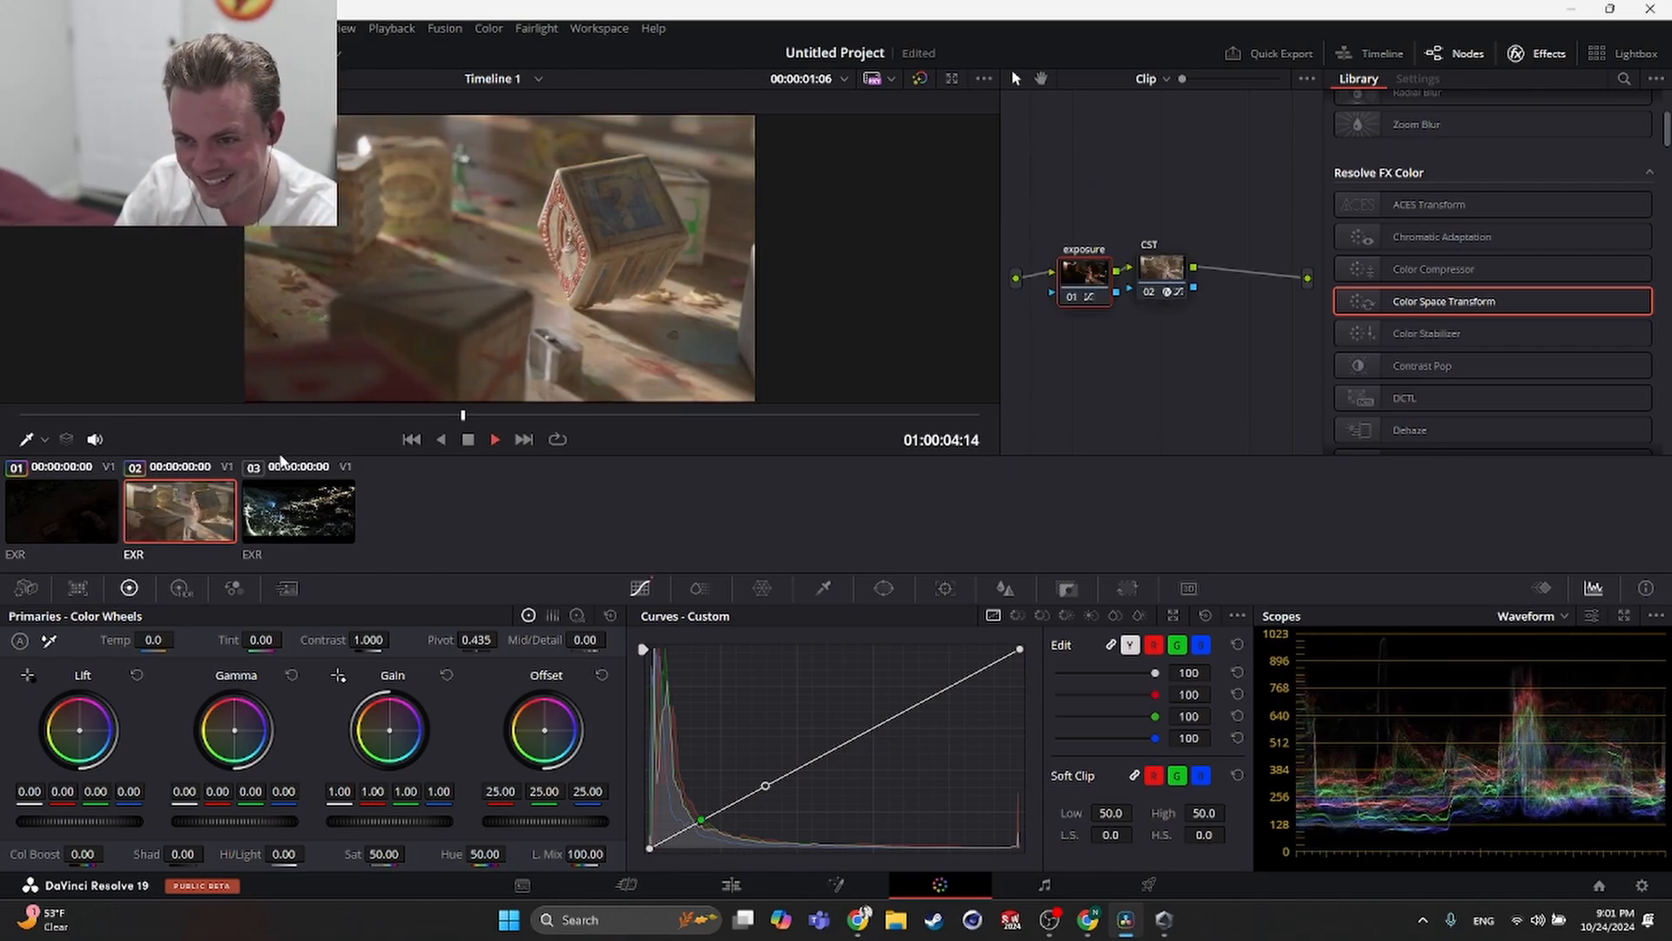
pyautogui.hotkey('ctrl', 'z')
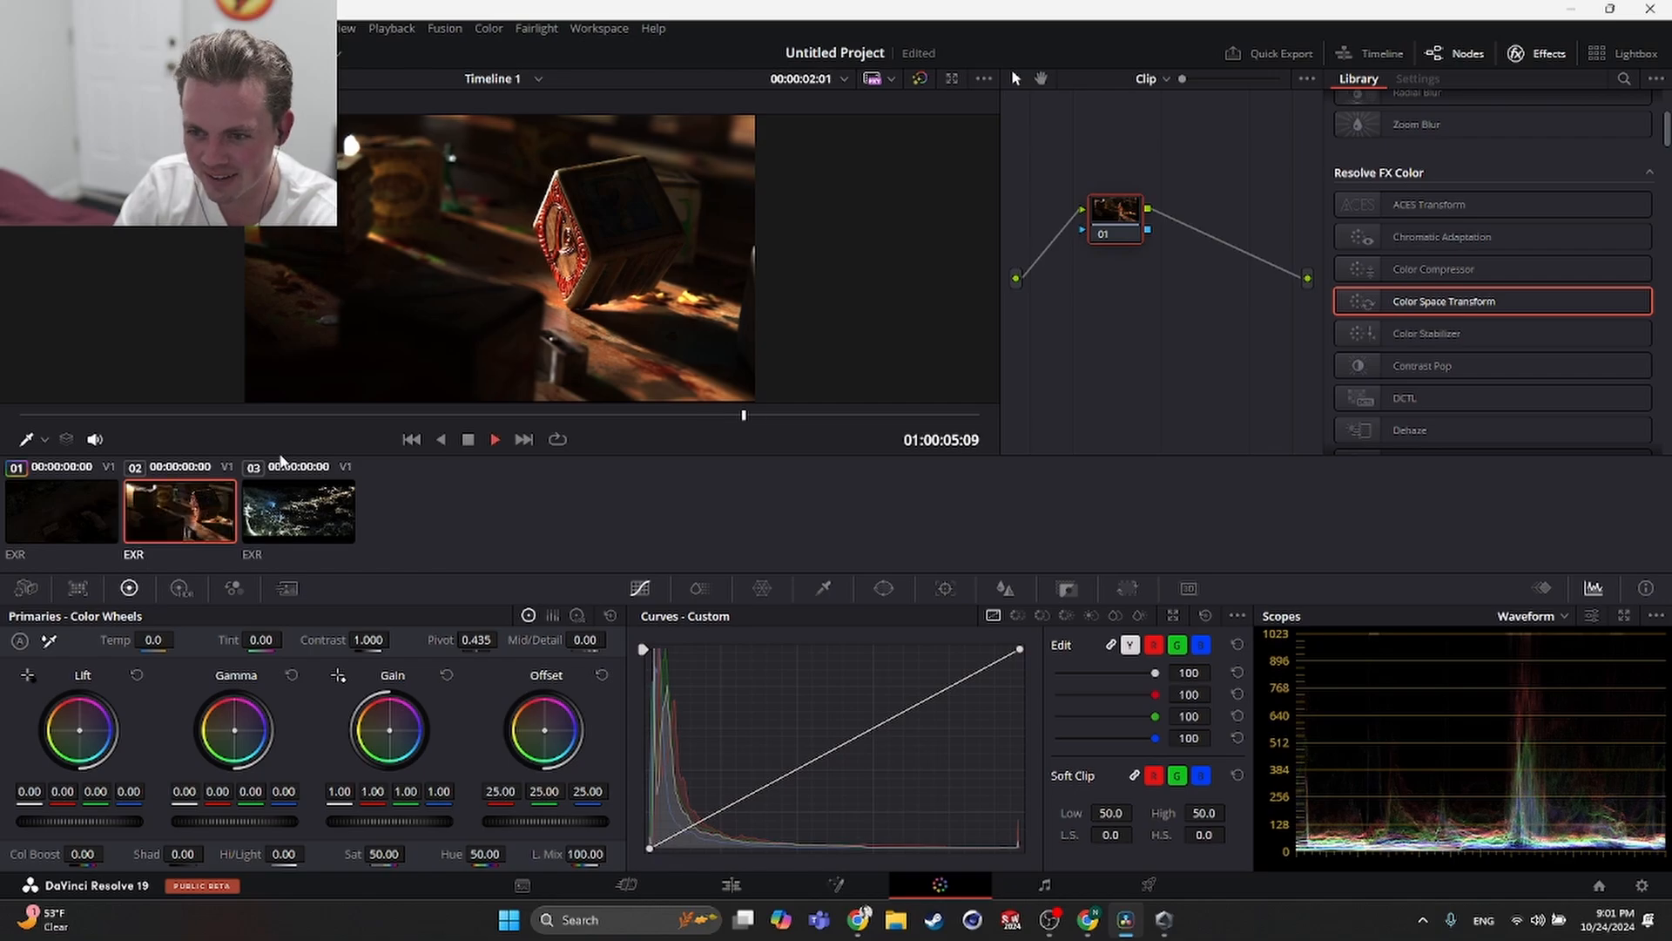
# - Preview clip 2 ungraded, then copy clip 1's grade onto it again
pyautogui.press('space')
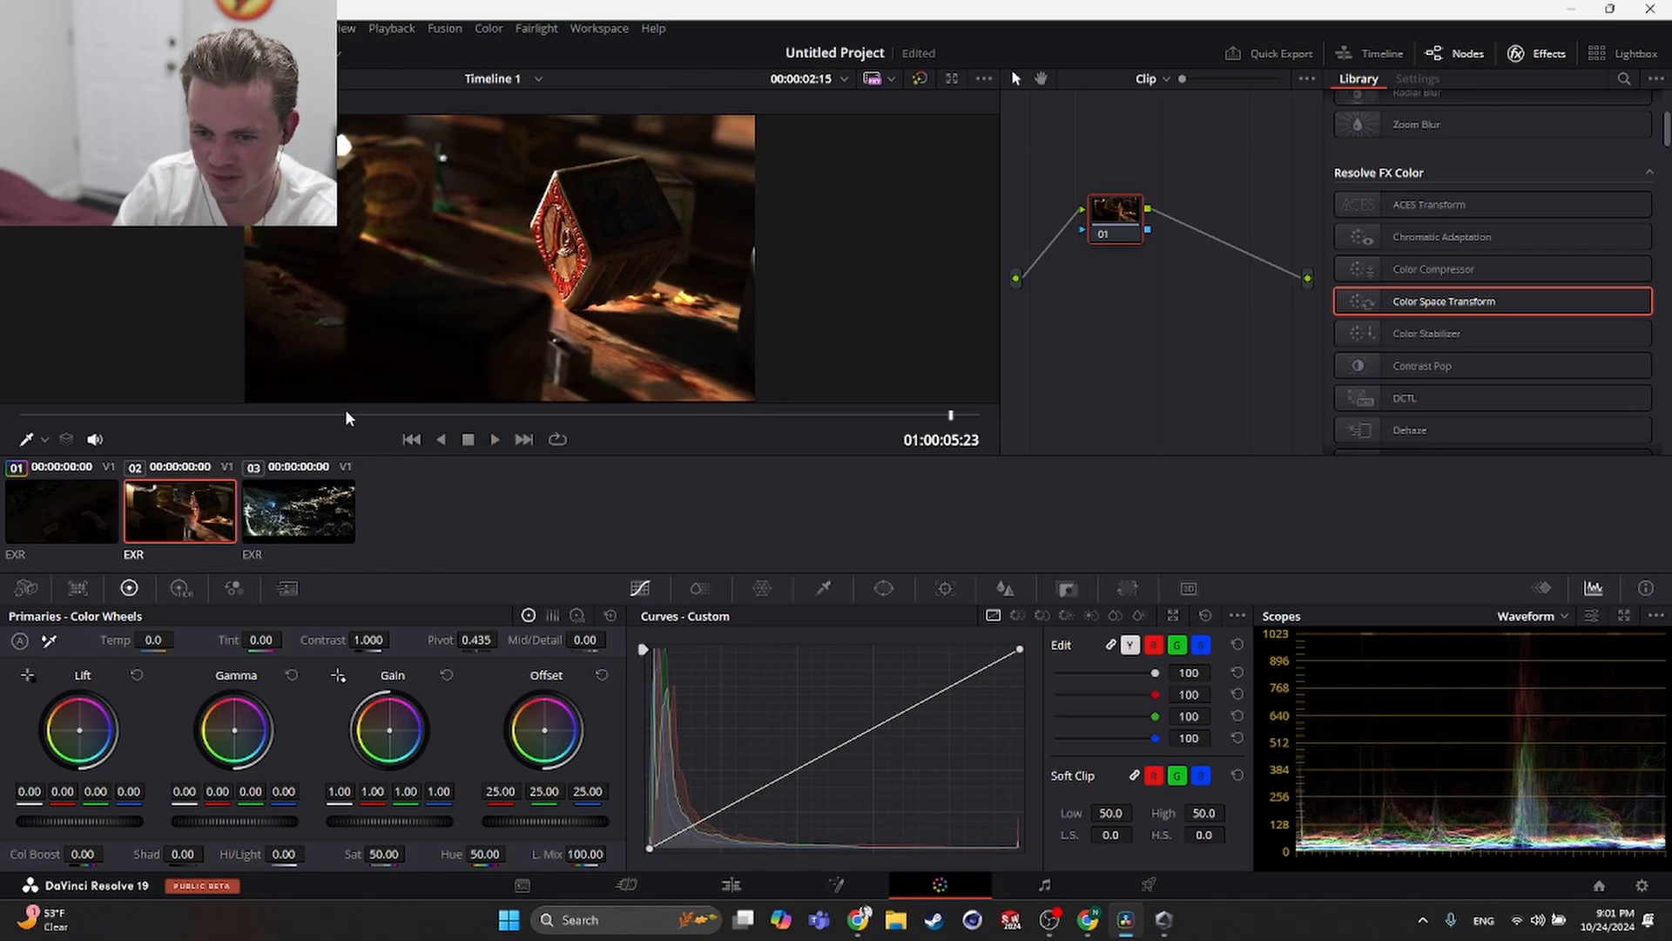
pyautogui.moveTo(346, 413); pyautogui.dragTo(77, 421)
pyautogui.press('space')
pyautogui.press('space')
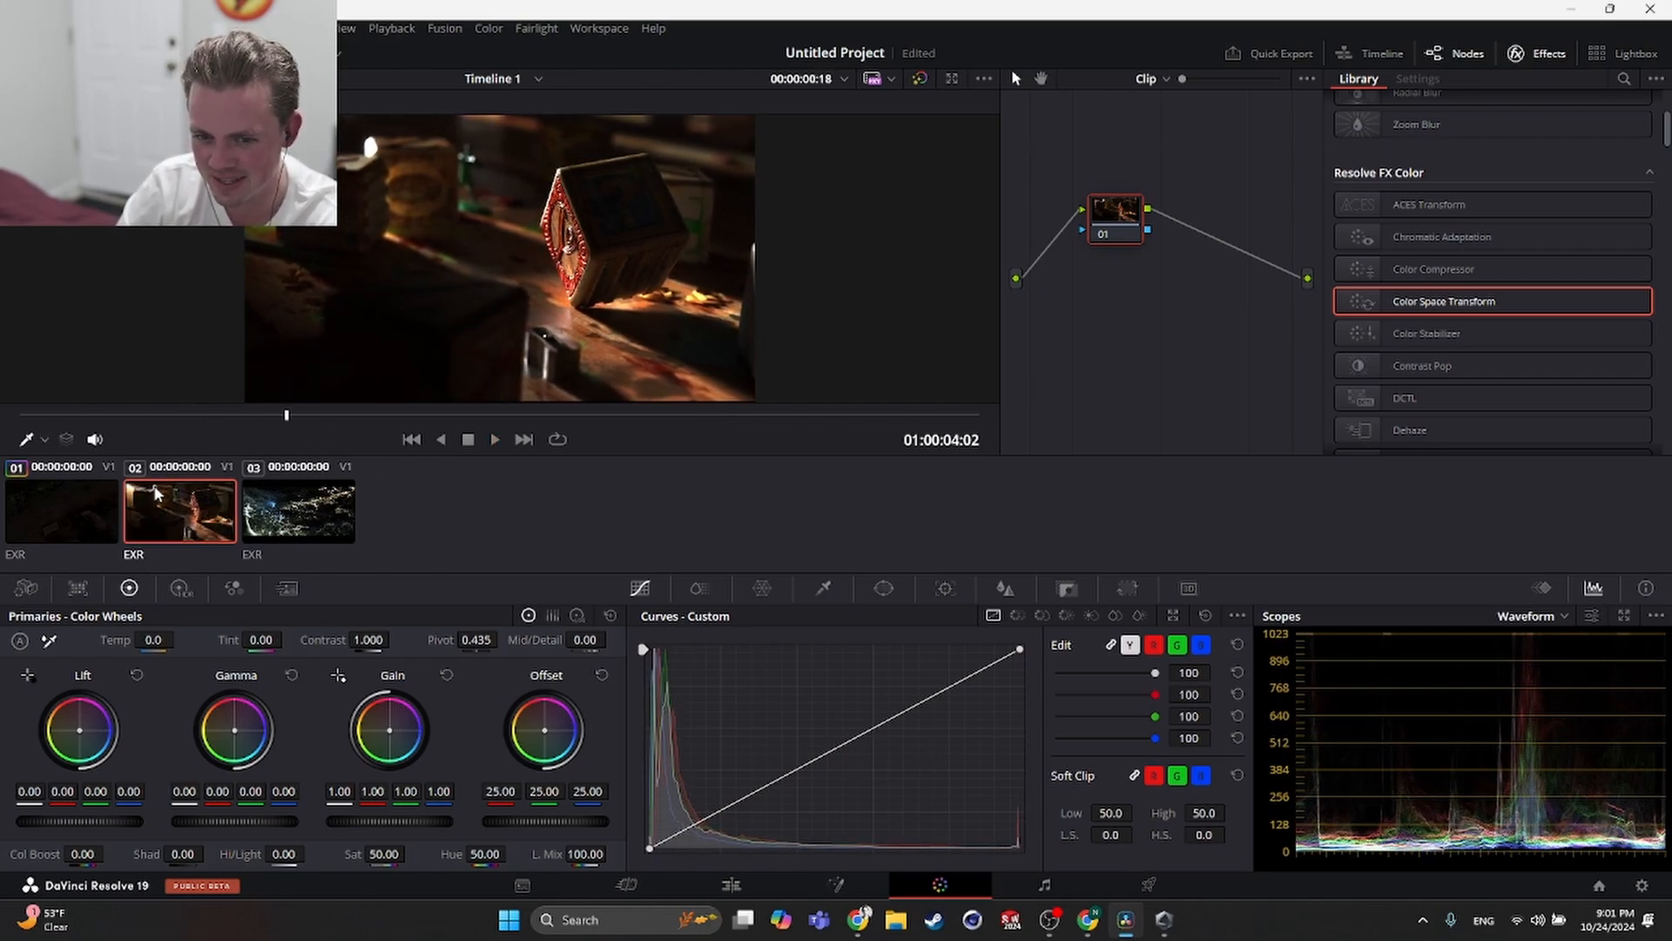
pyautogui.middleClick(44, 512)
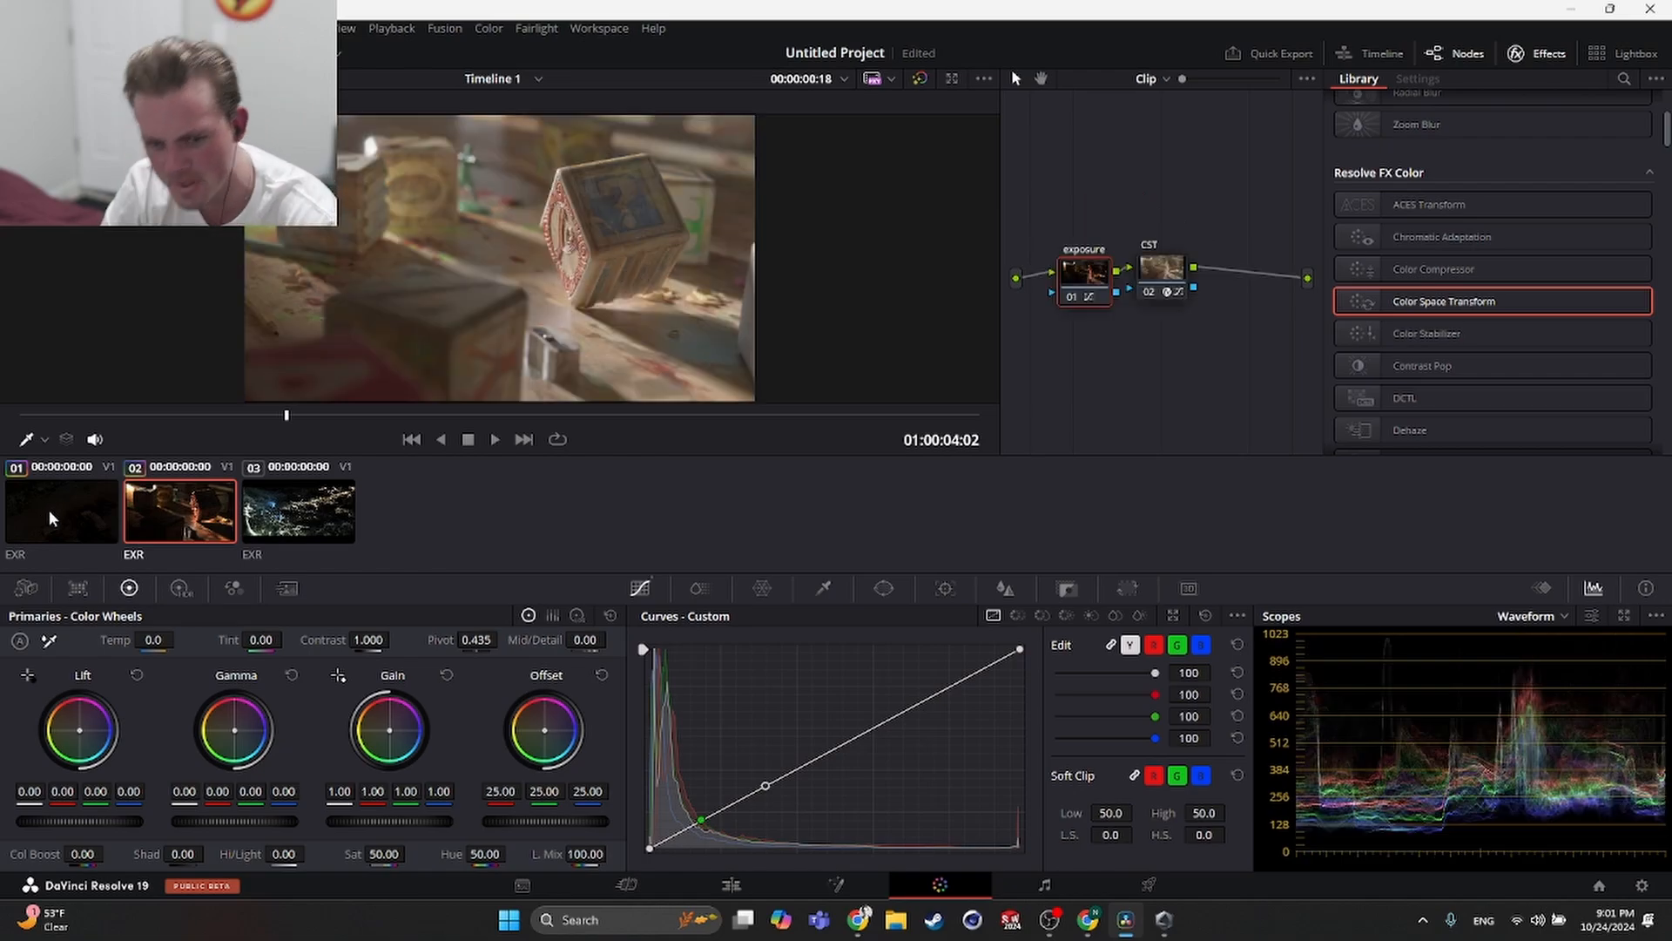
pyautogui.press('space')
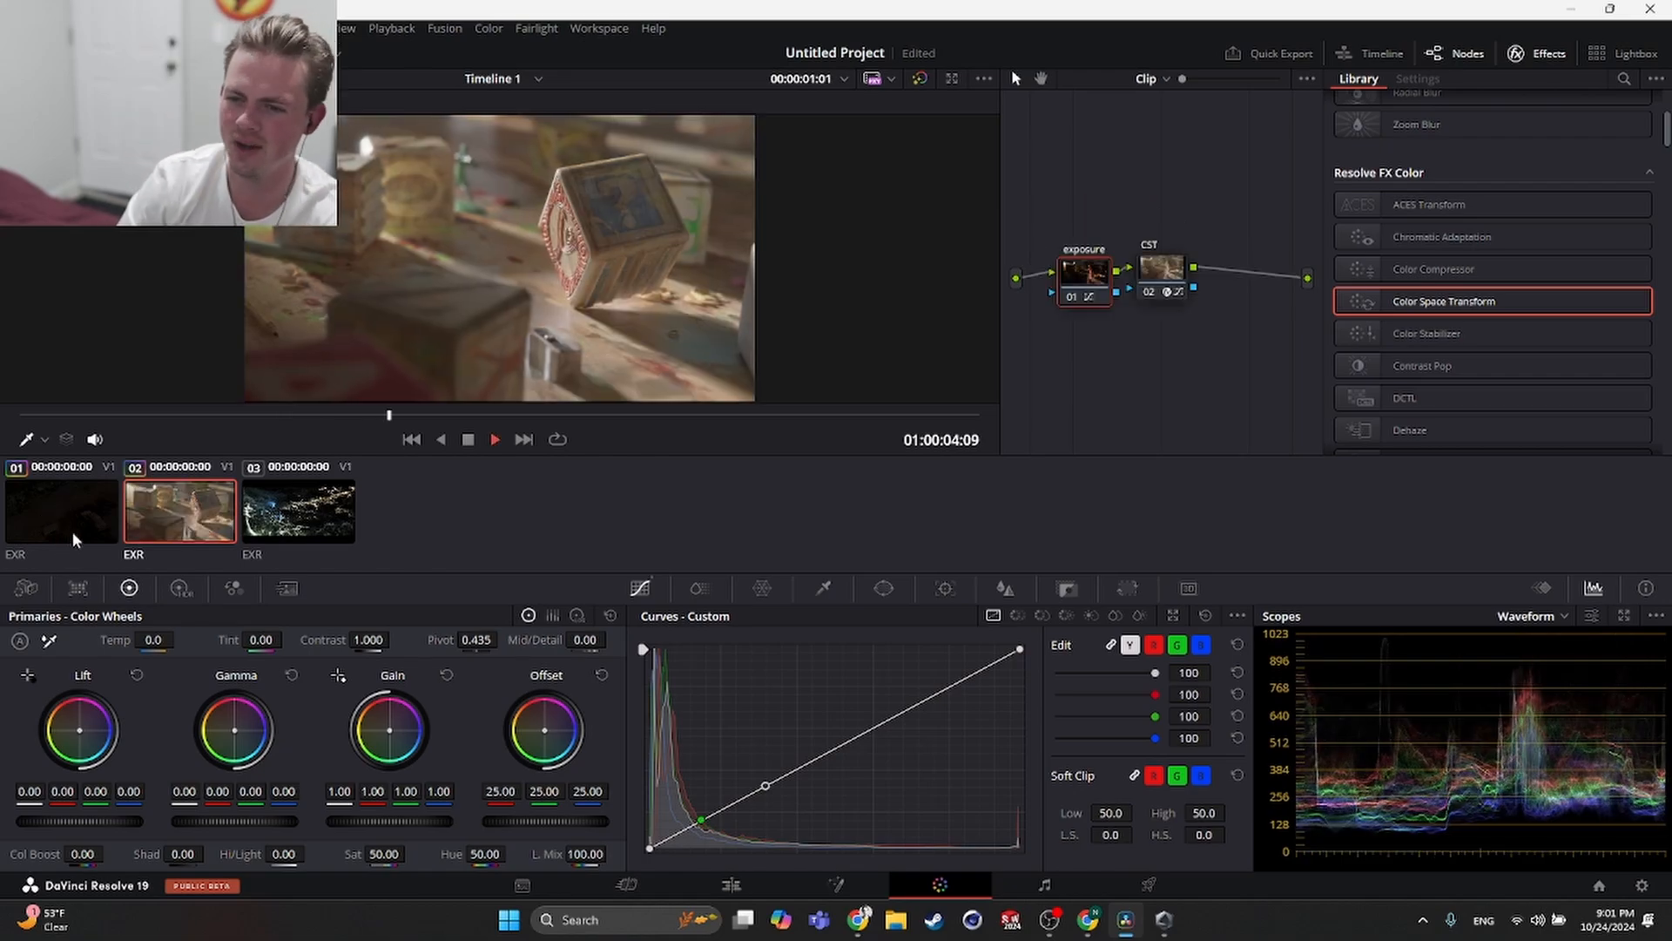
# - Select clip 3 and copy clip 2's grade onto it, then play it back
pyautogui.click(309, 512)
pyautogui.press('space')
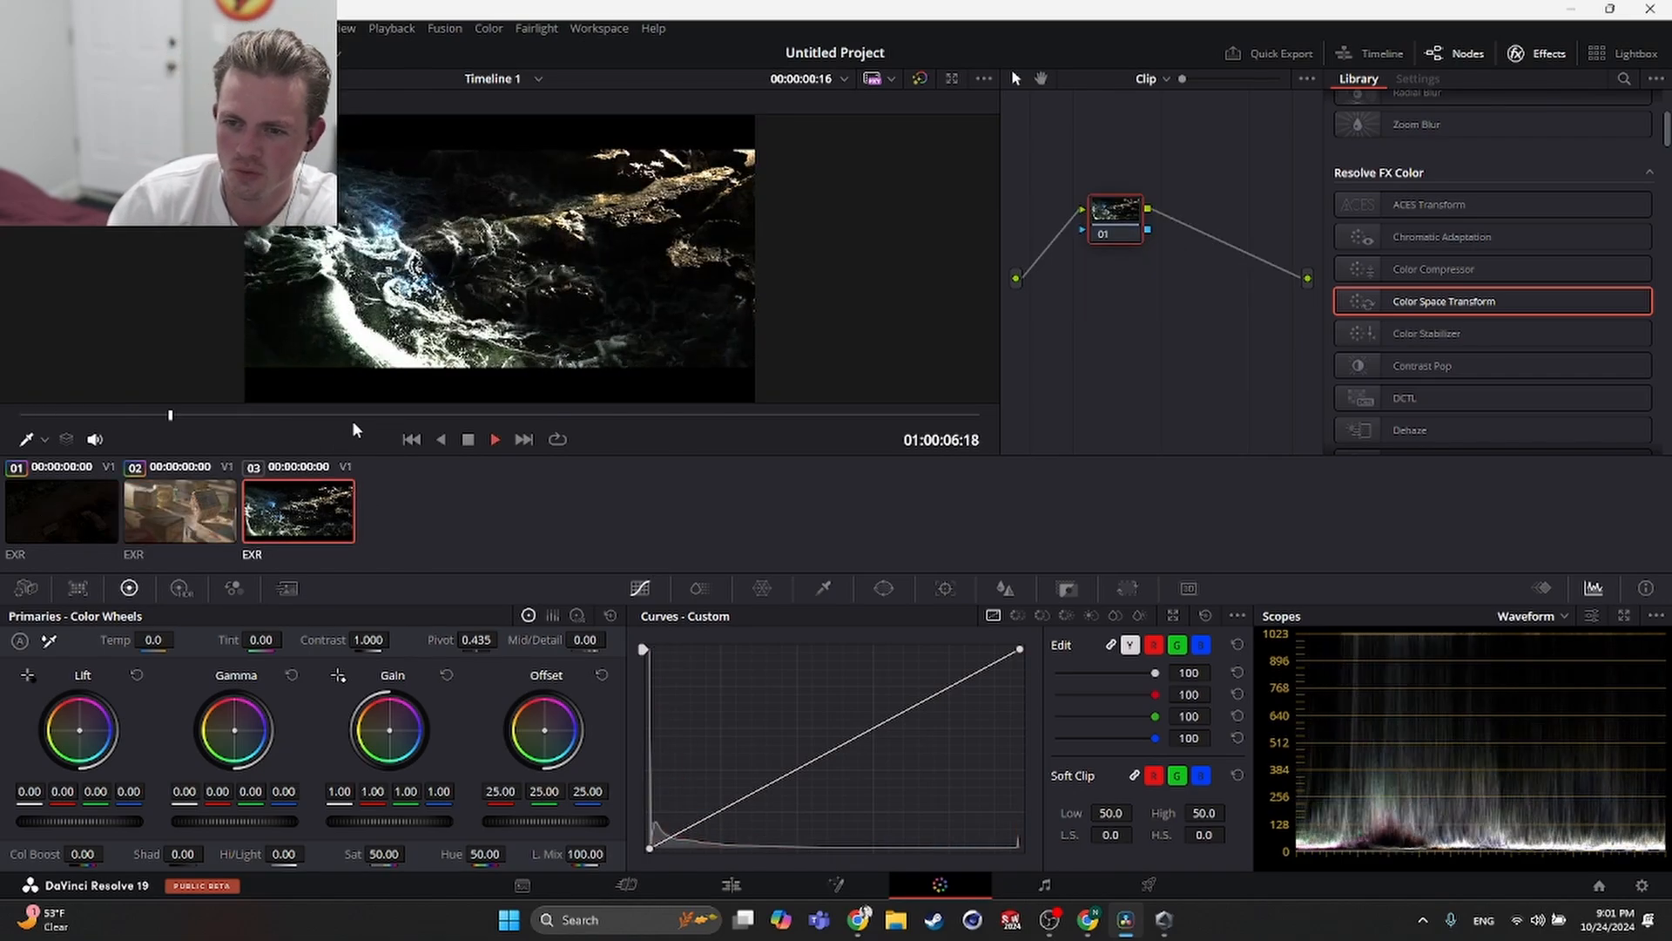
pyautogui.press('space')
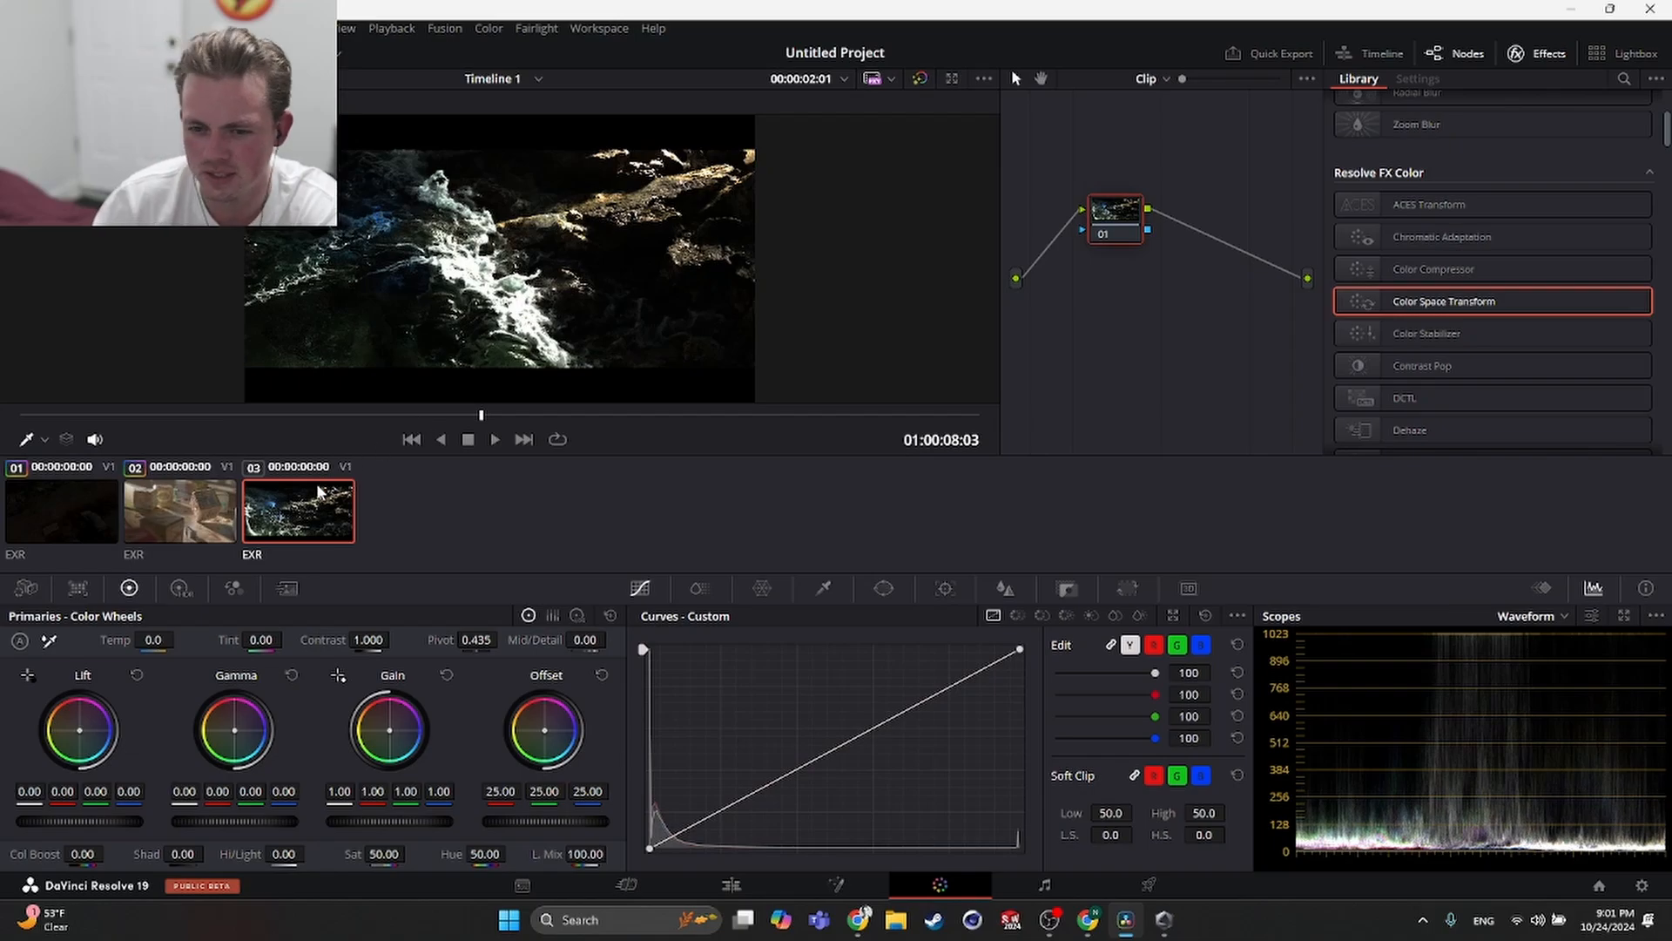
pyautogui.middleClick(171, 511)
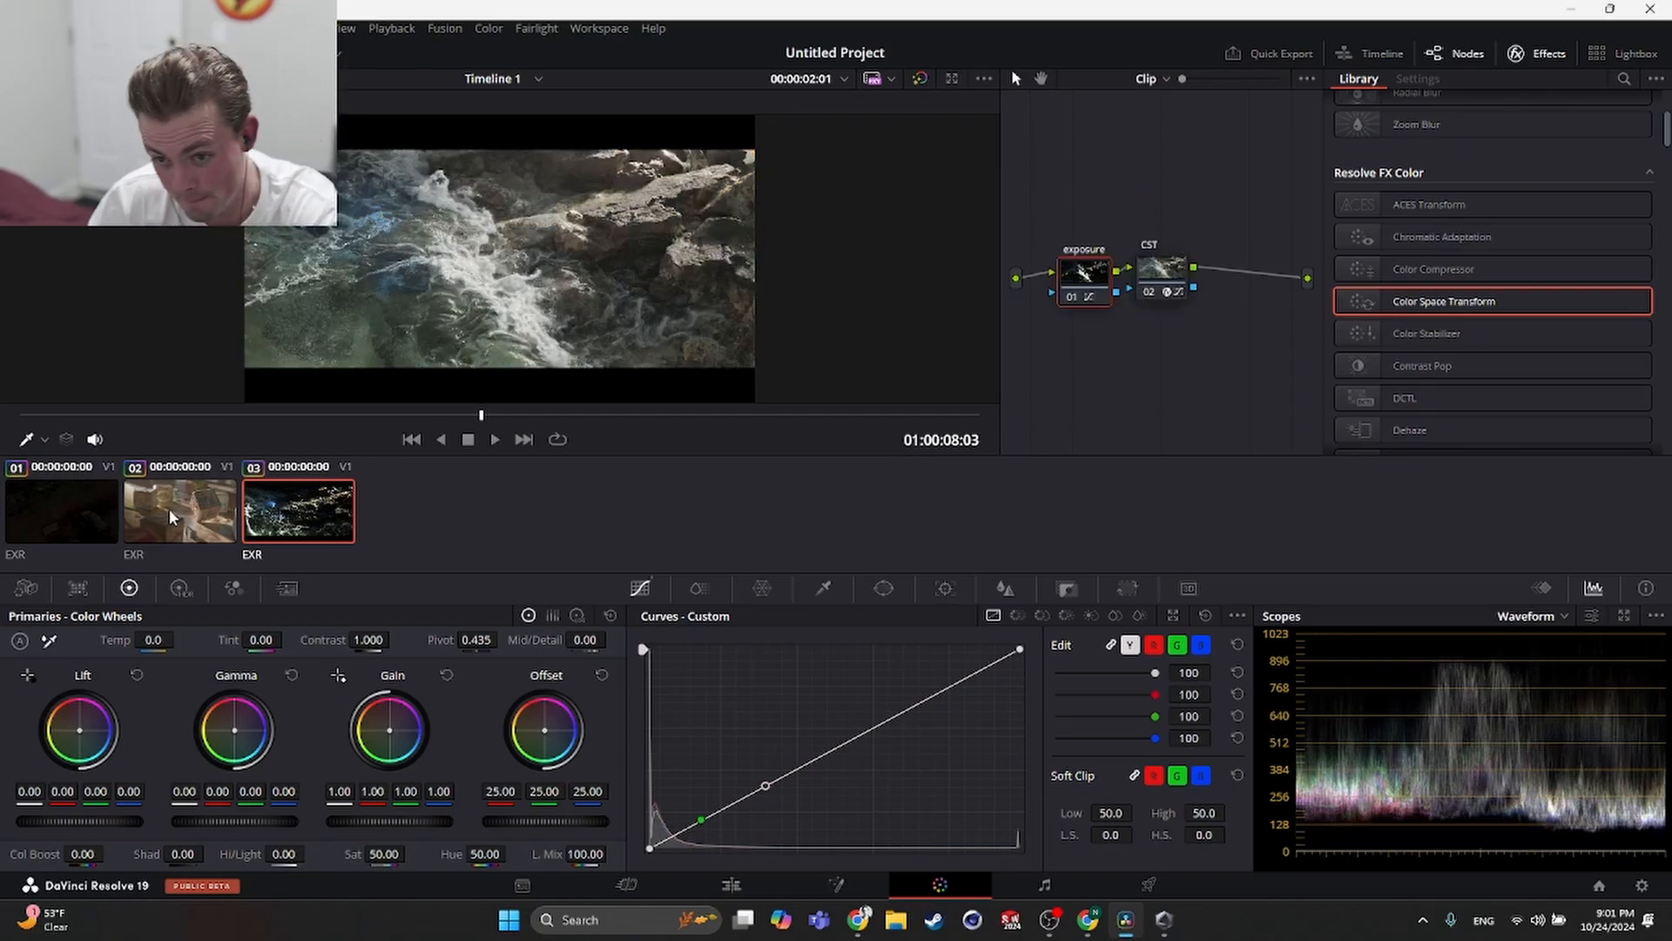
pyautogui.click(411, 439)
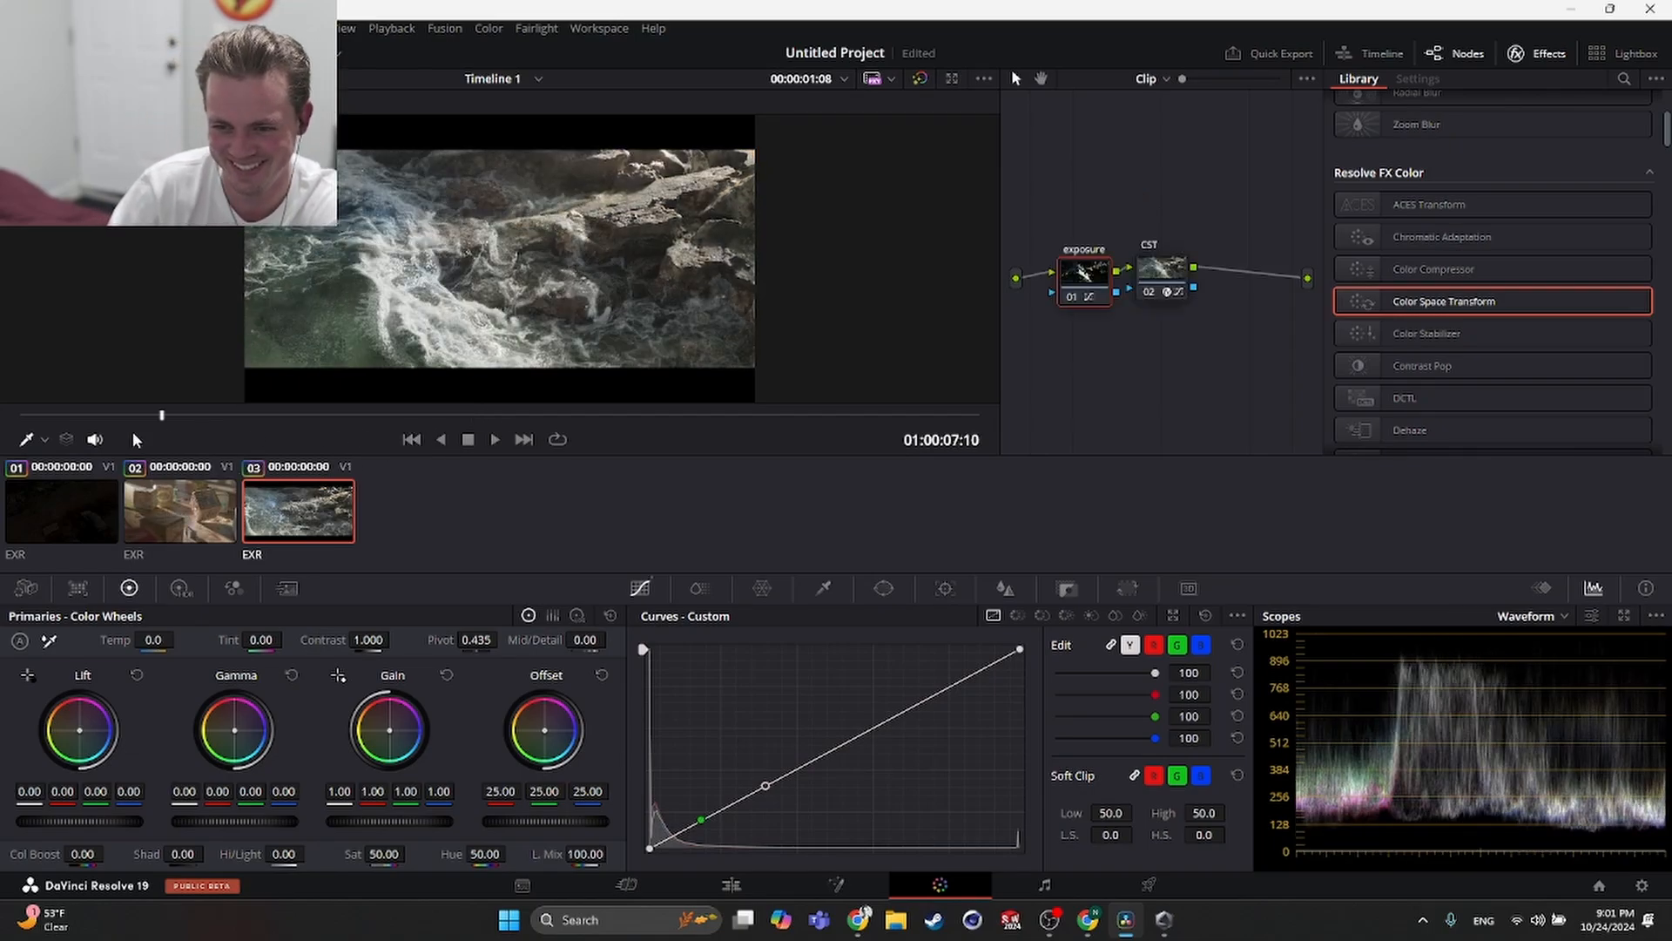
pyautogui.press('space')
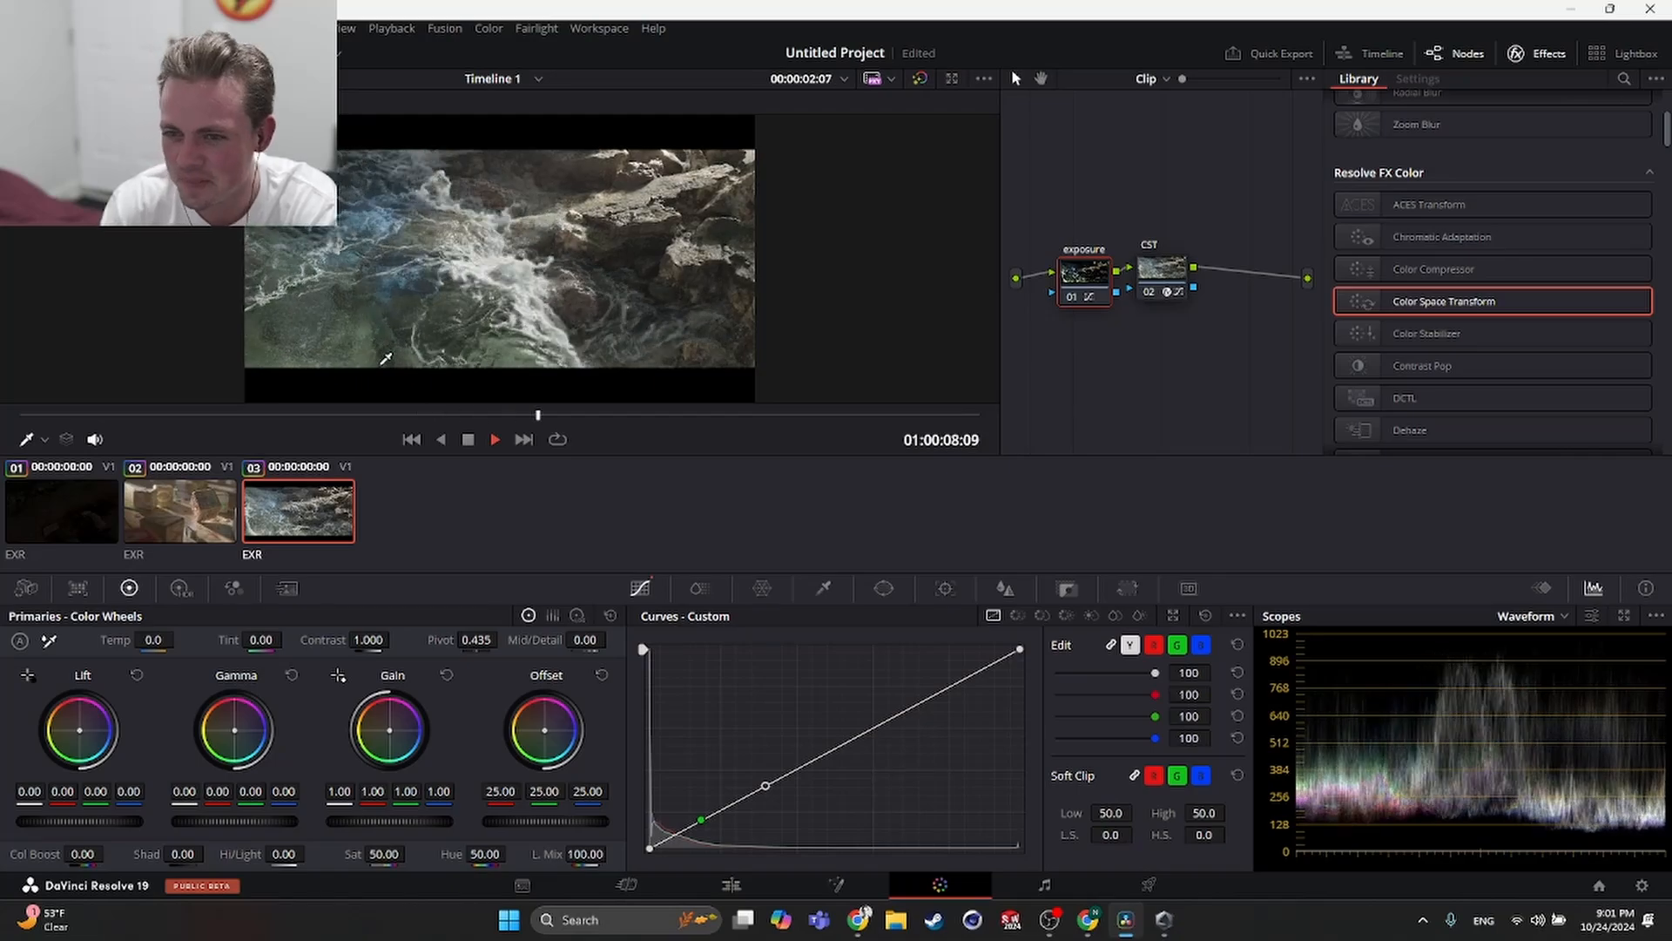
# - Play through and compare the three graded EXR clips
pyautogui.press('space')
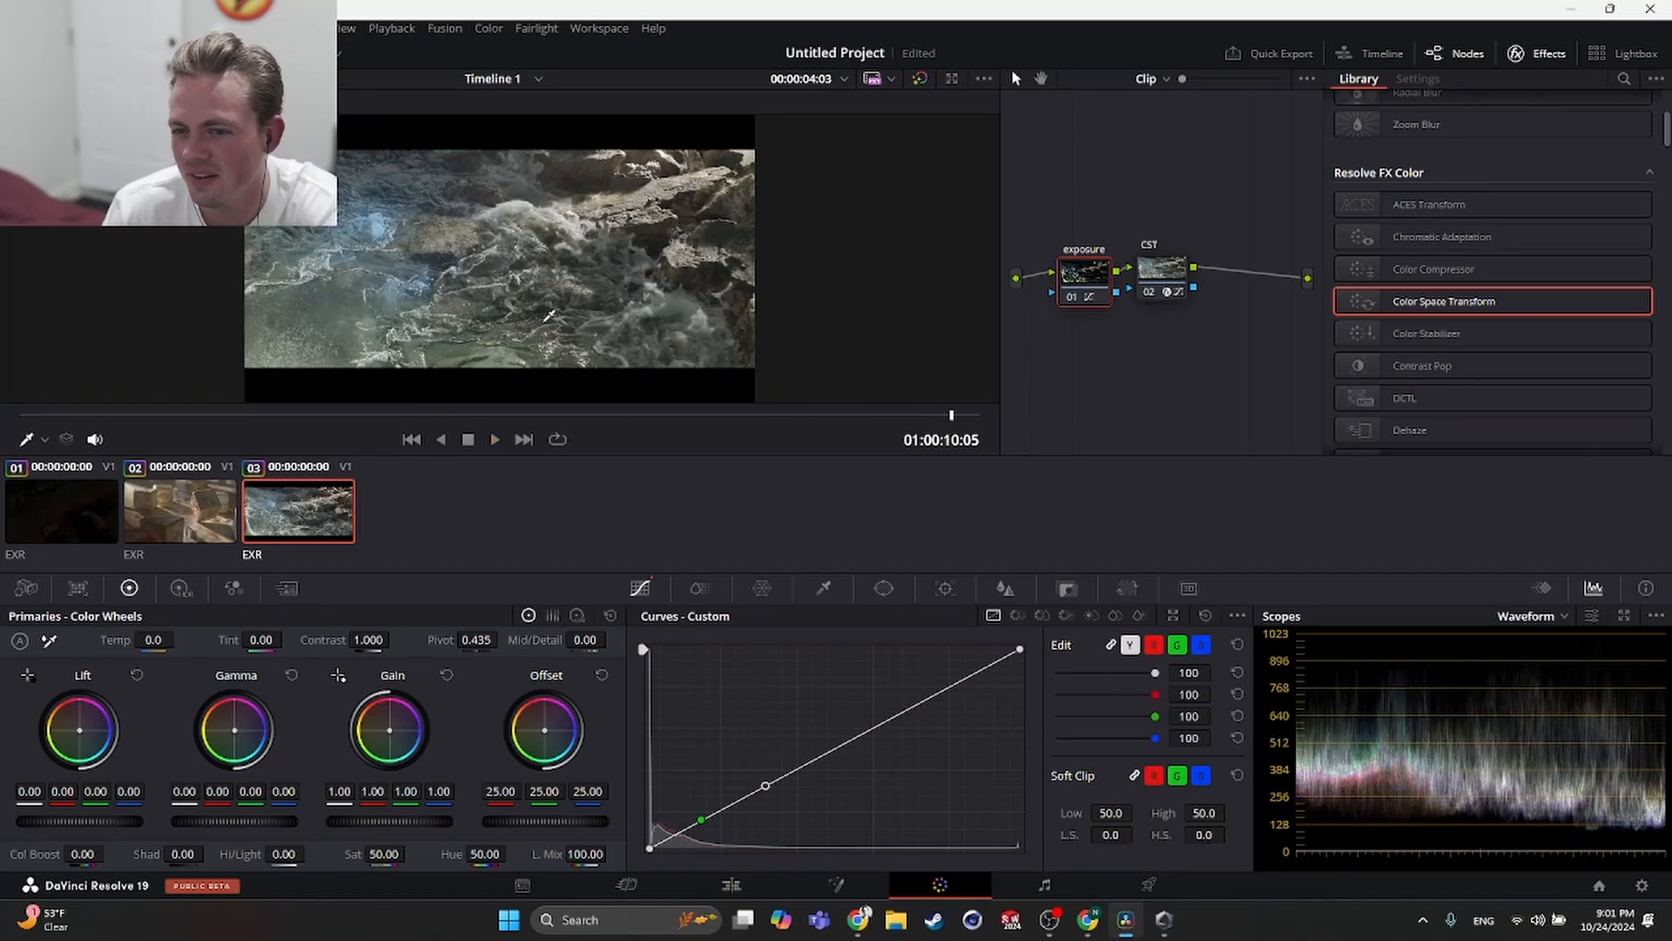
pyautogui.moveTo(327, 416); pyautogui.dragTo(207, 416)
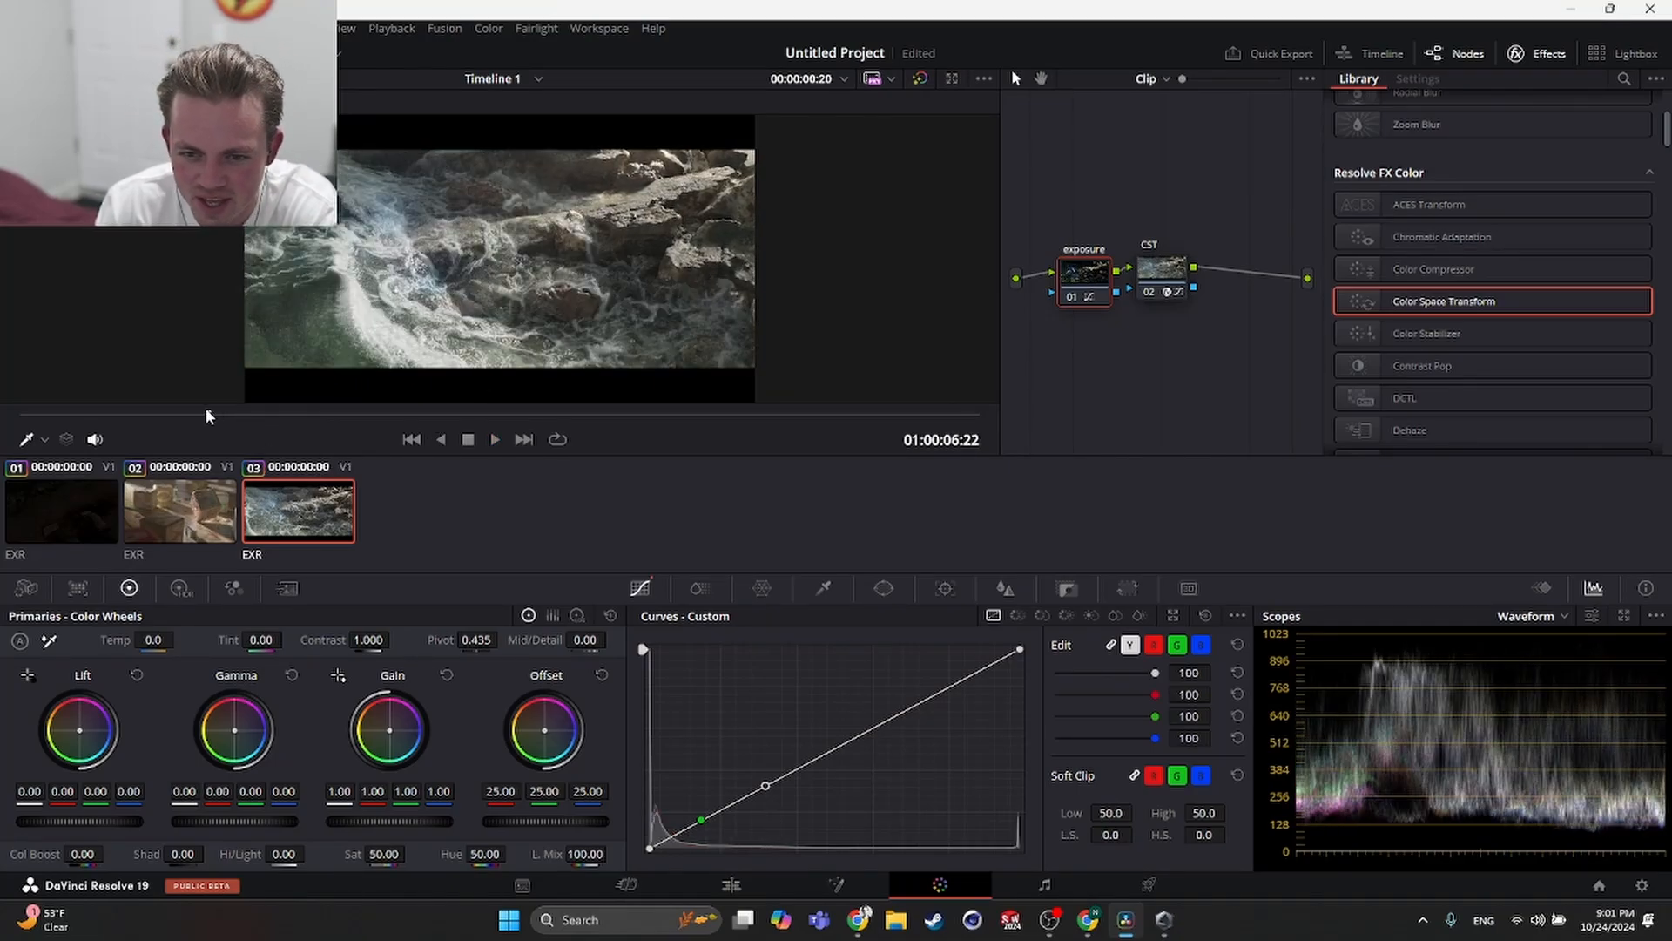
pyautogui.click(57, 515)
pyautogui.click(207, 517)
pyautogui.click(296, 515)
pyautogui.click(191, 514)
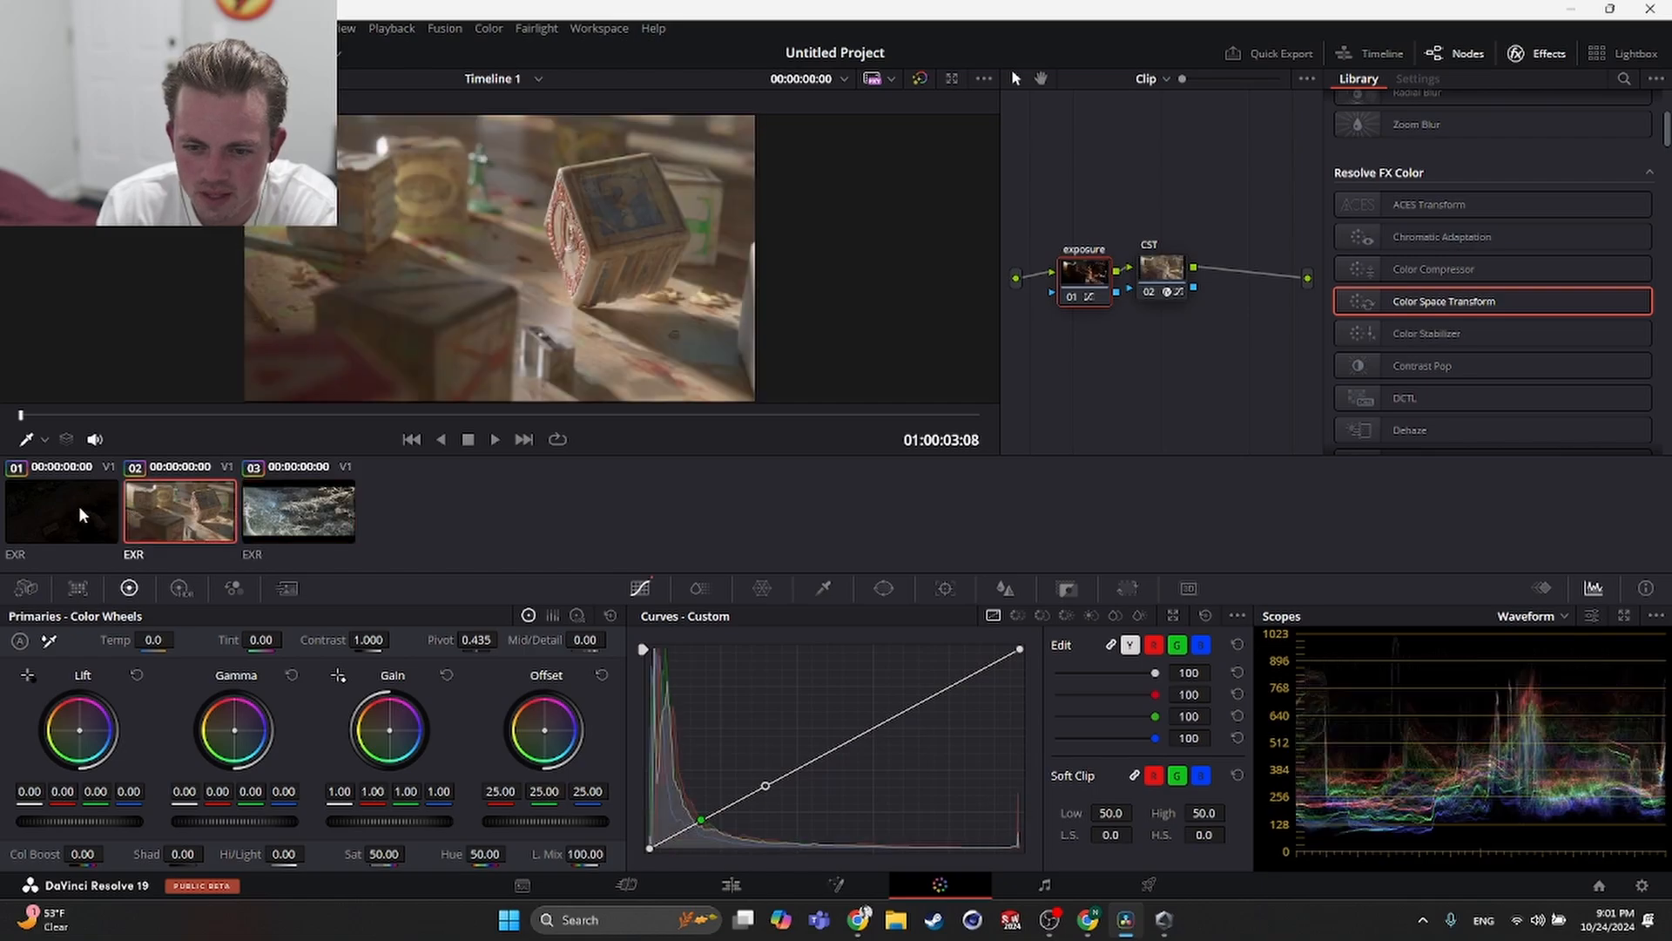
pyautogui.click(78, 507)
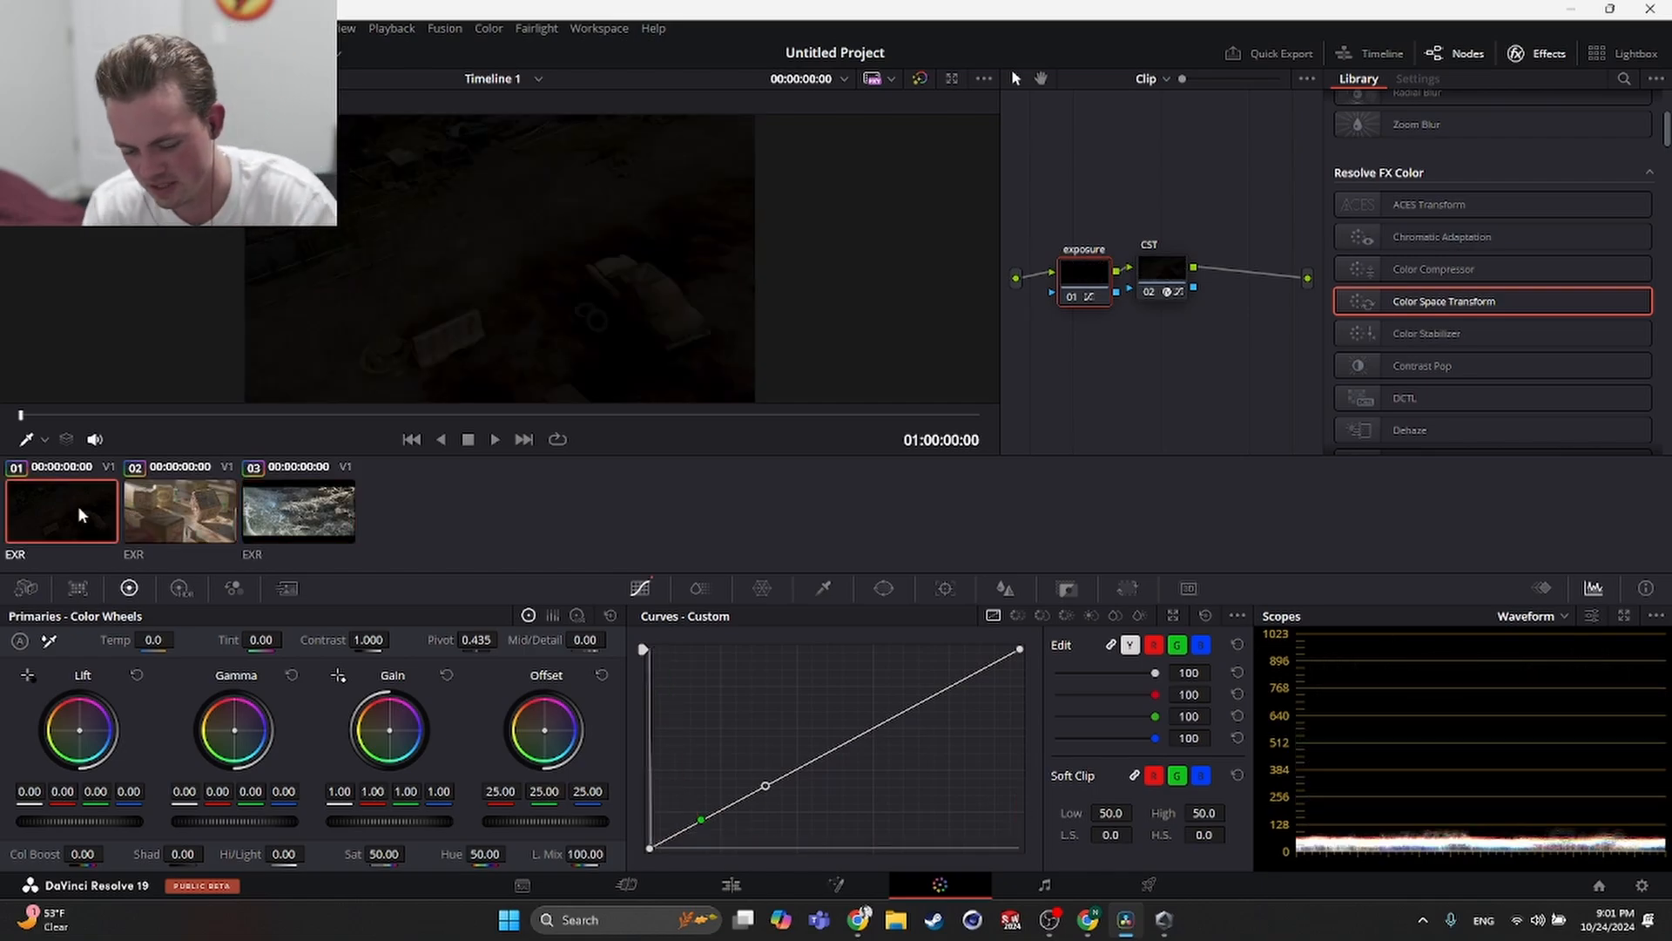
pyautogui.press('space')
pyautogui.press('space')
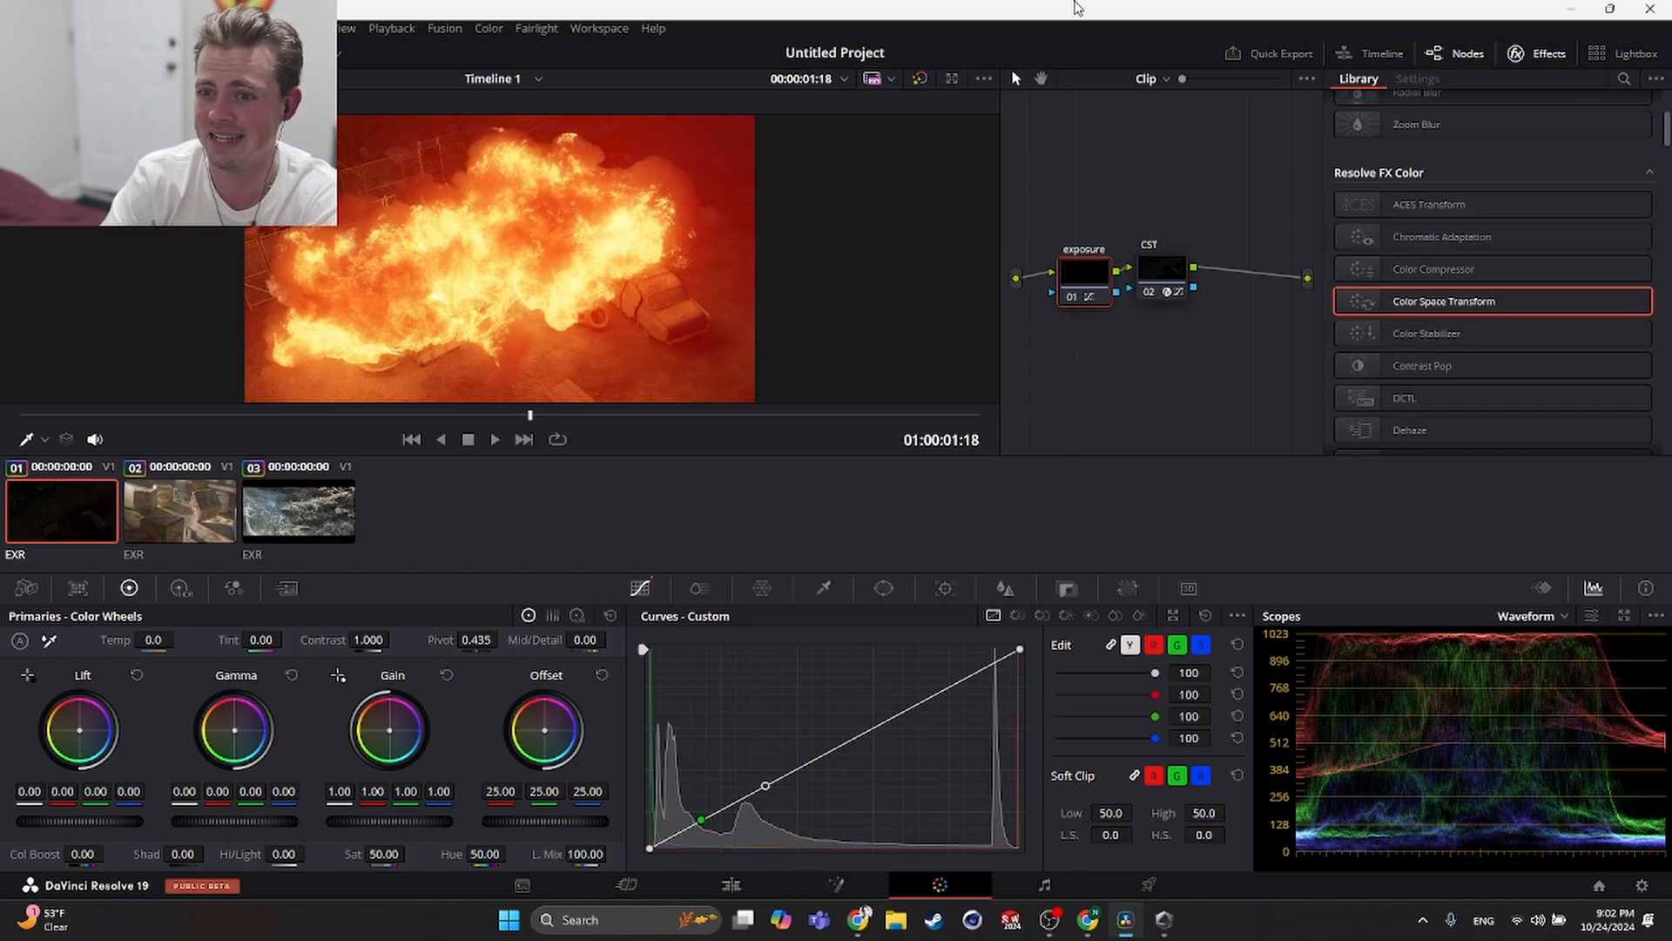
# - Play back clip 1 with only the CST node applied
pyautogui.moveTo(1048, 7); pyautogui.dragTo(712, 2)
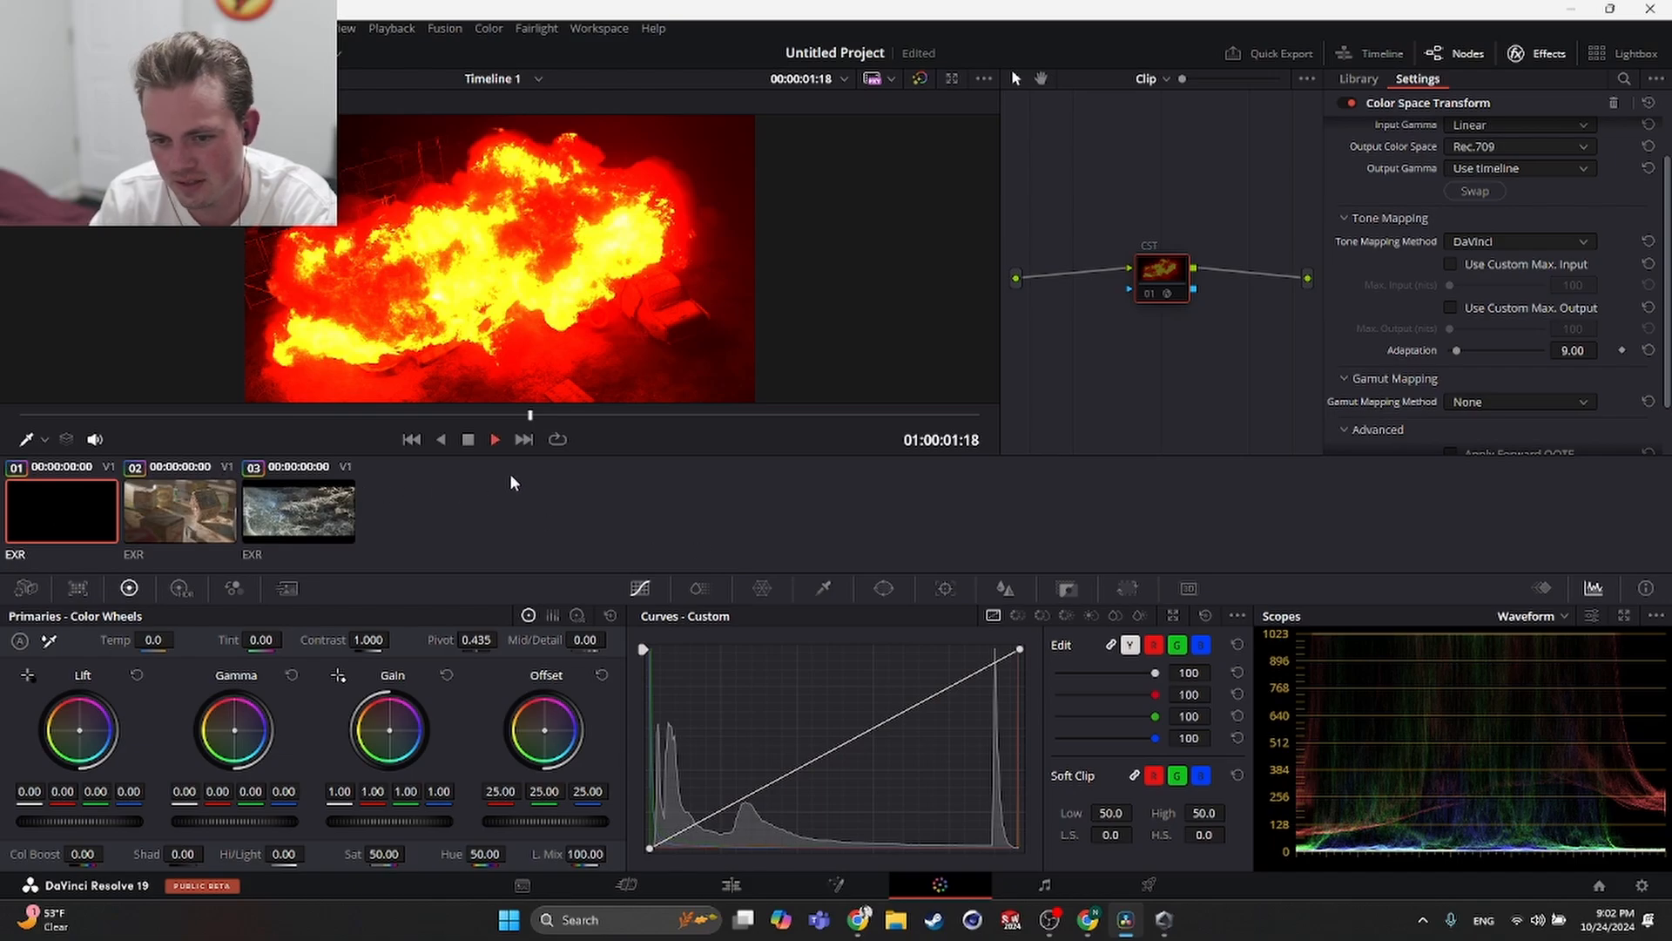
pyautogui.click(494, 439)
pyautogui.click(494, 439)
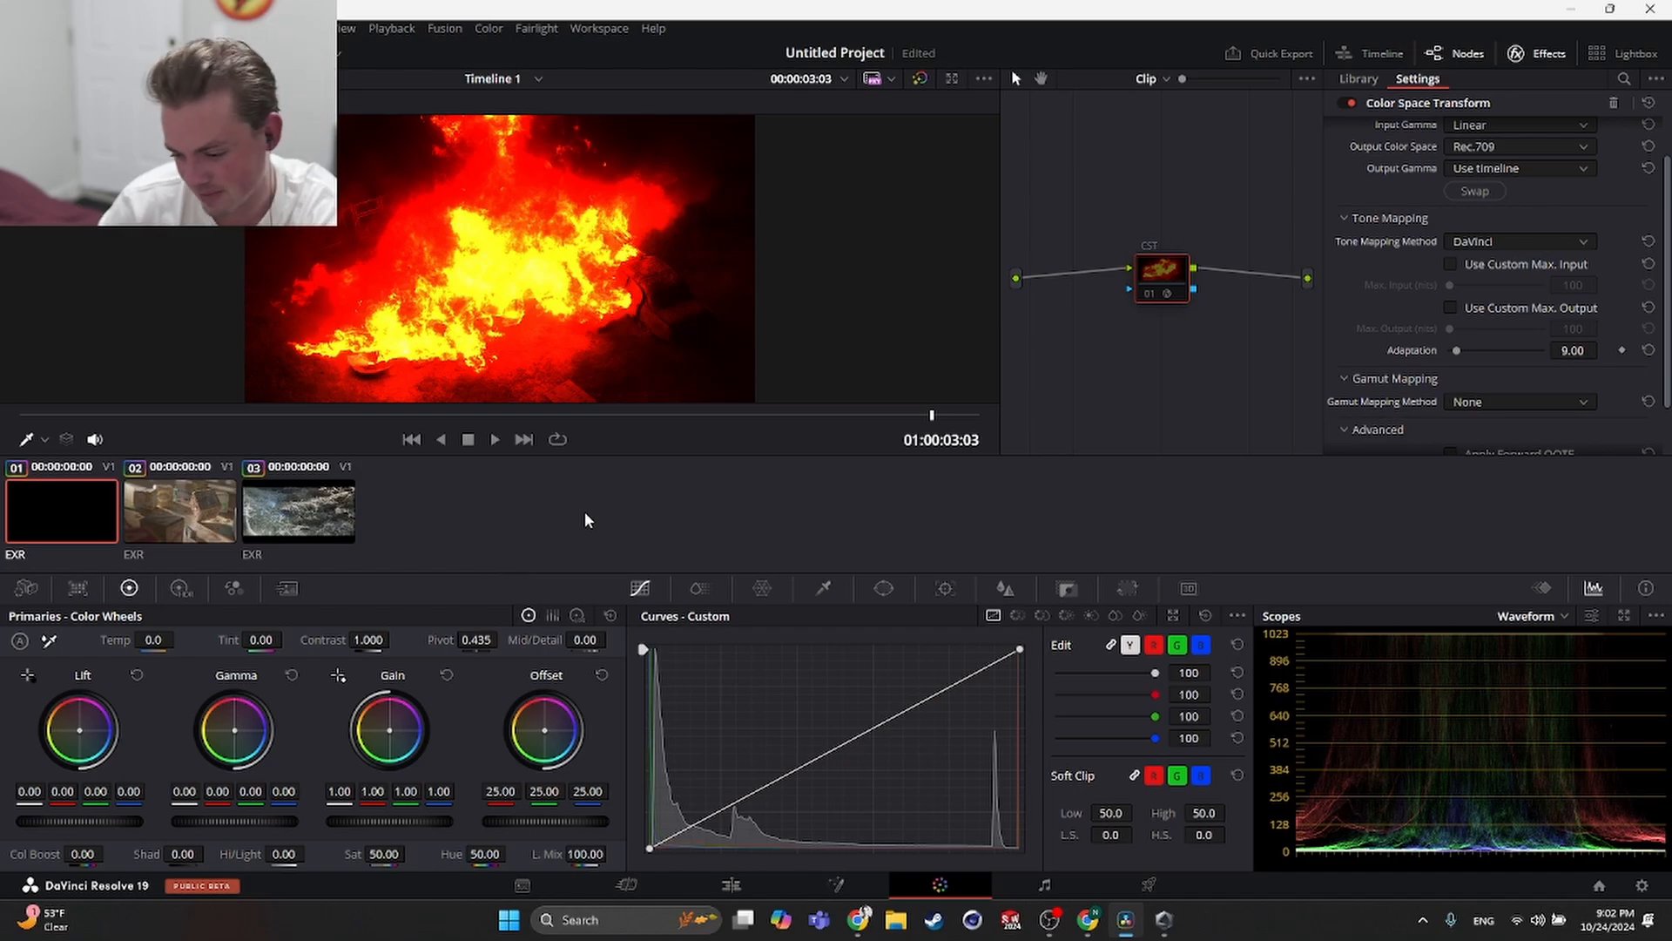
# - Preview clips 2, 3 and 1 in turn and inspect the Color Space Transform settings on clip 1
pyautogui.click(216, 496)
pyautogui.click(304, 509)
pyautogui.click(187, 509)
pyautogui.click(92, 509)
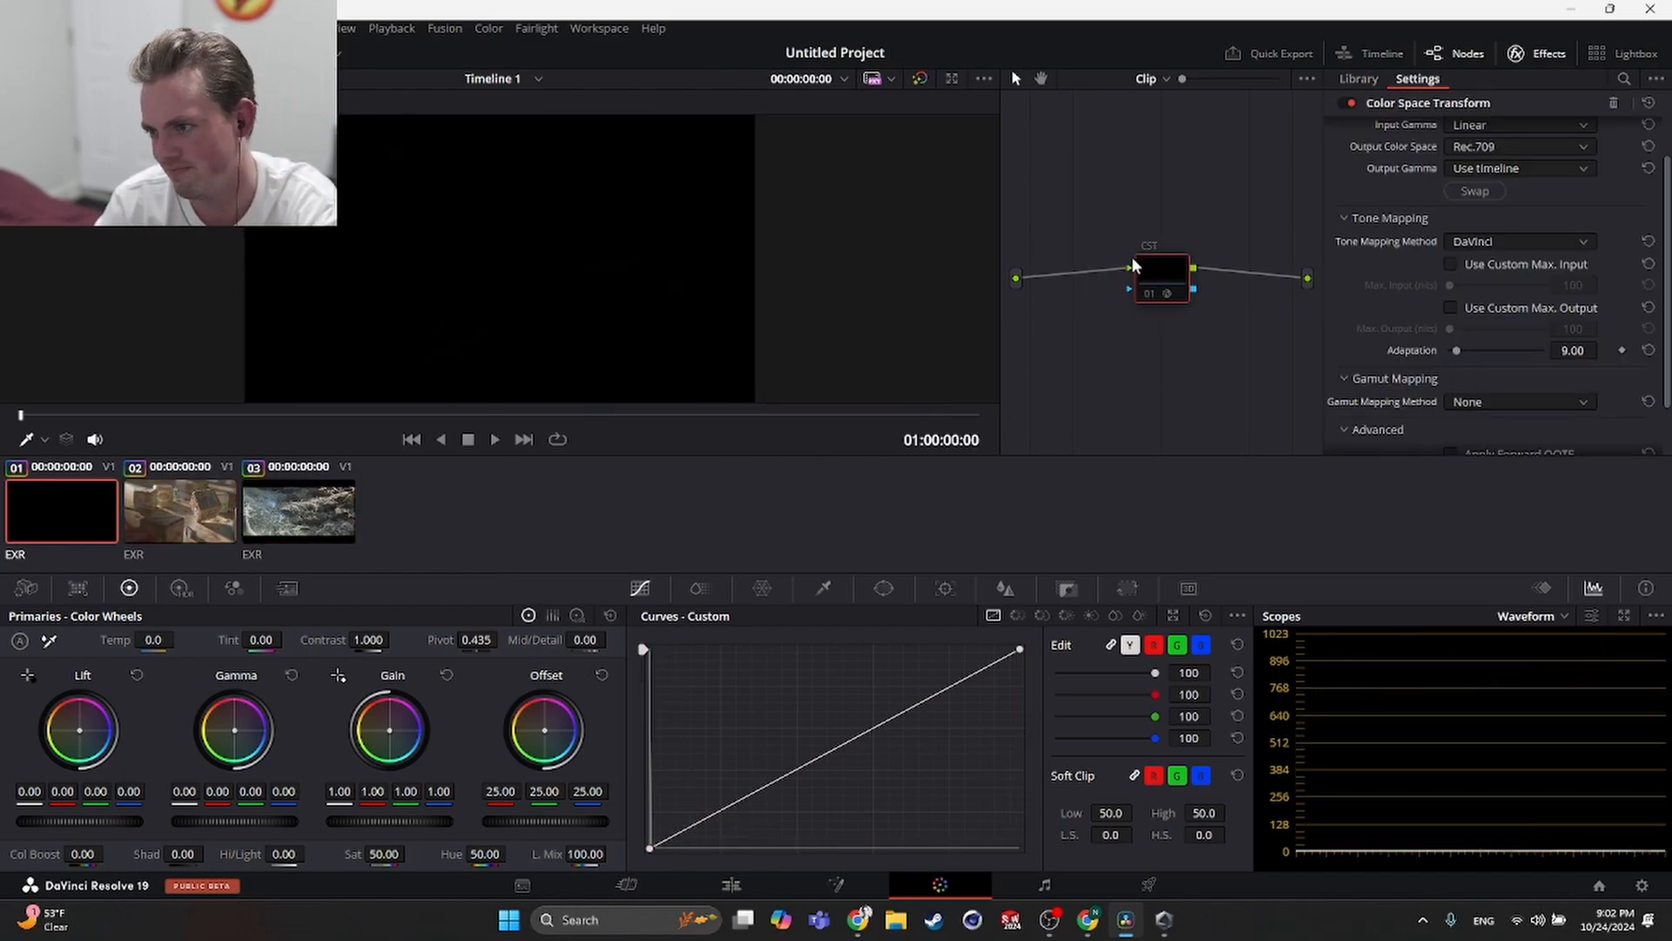
pyautogui.scroll(1, 1487, 308)
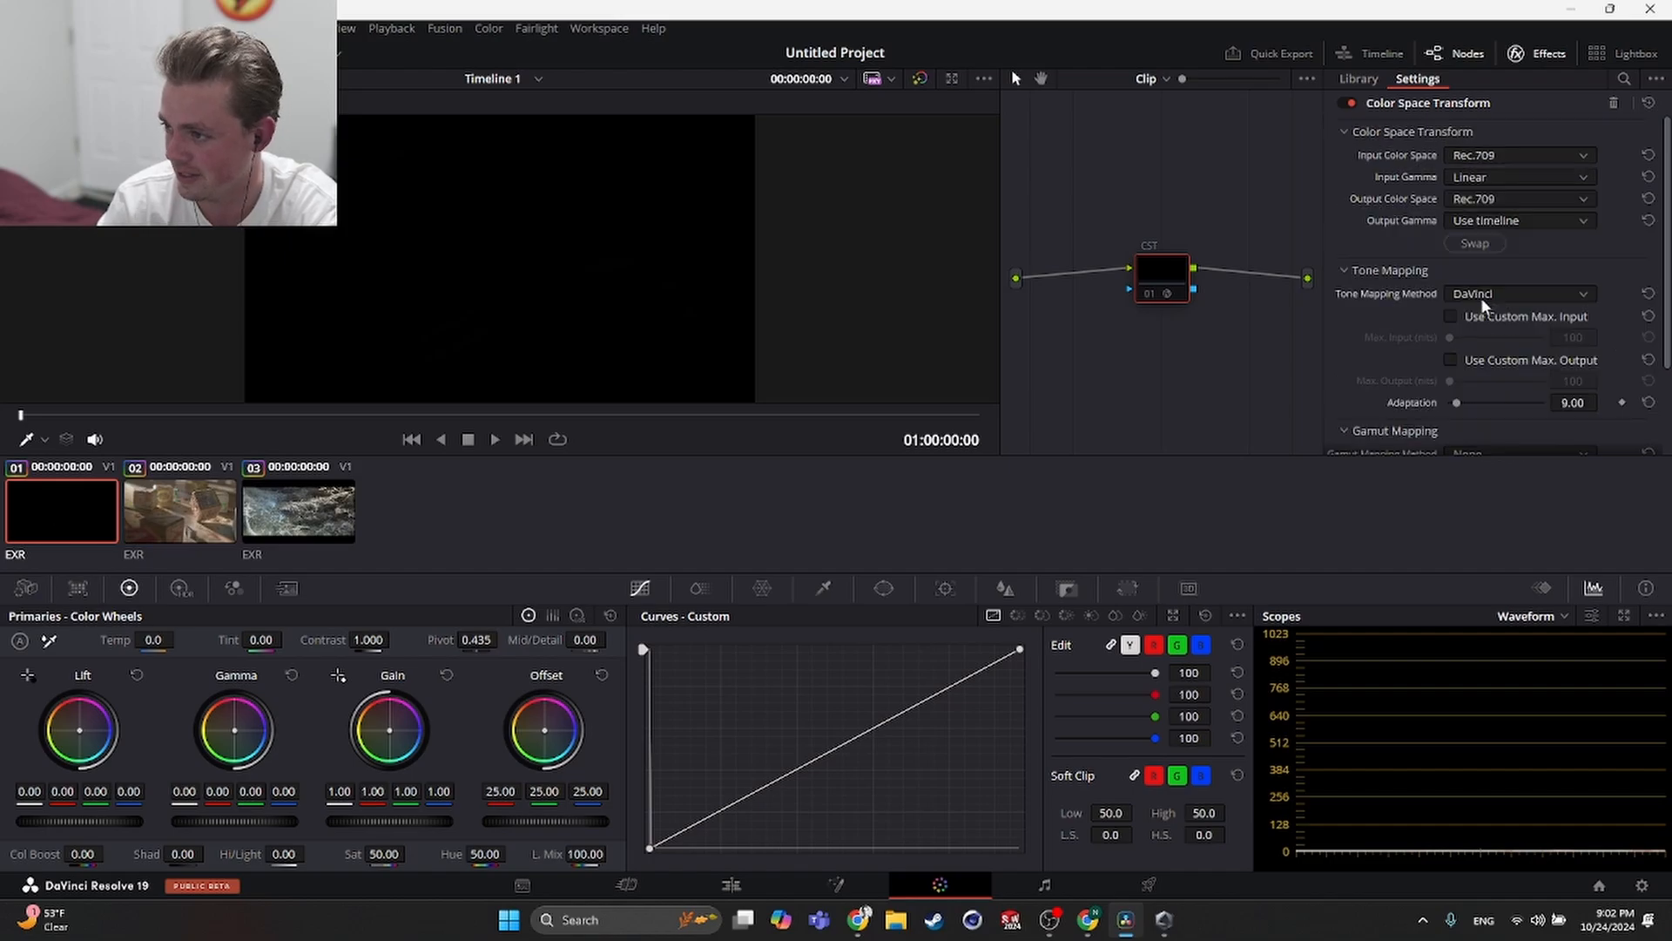
pyautogui.click(184, 514)
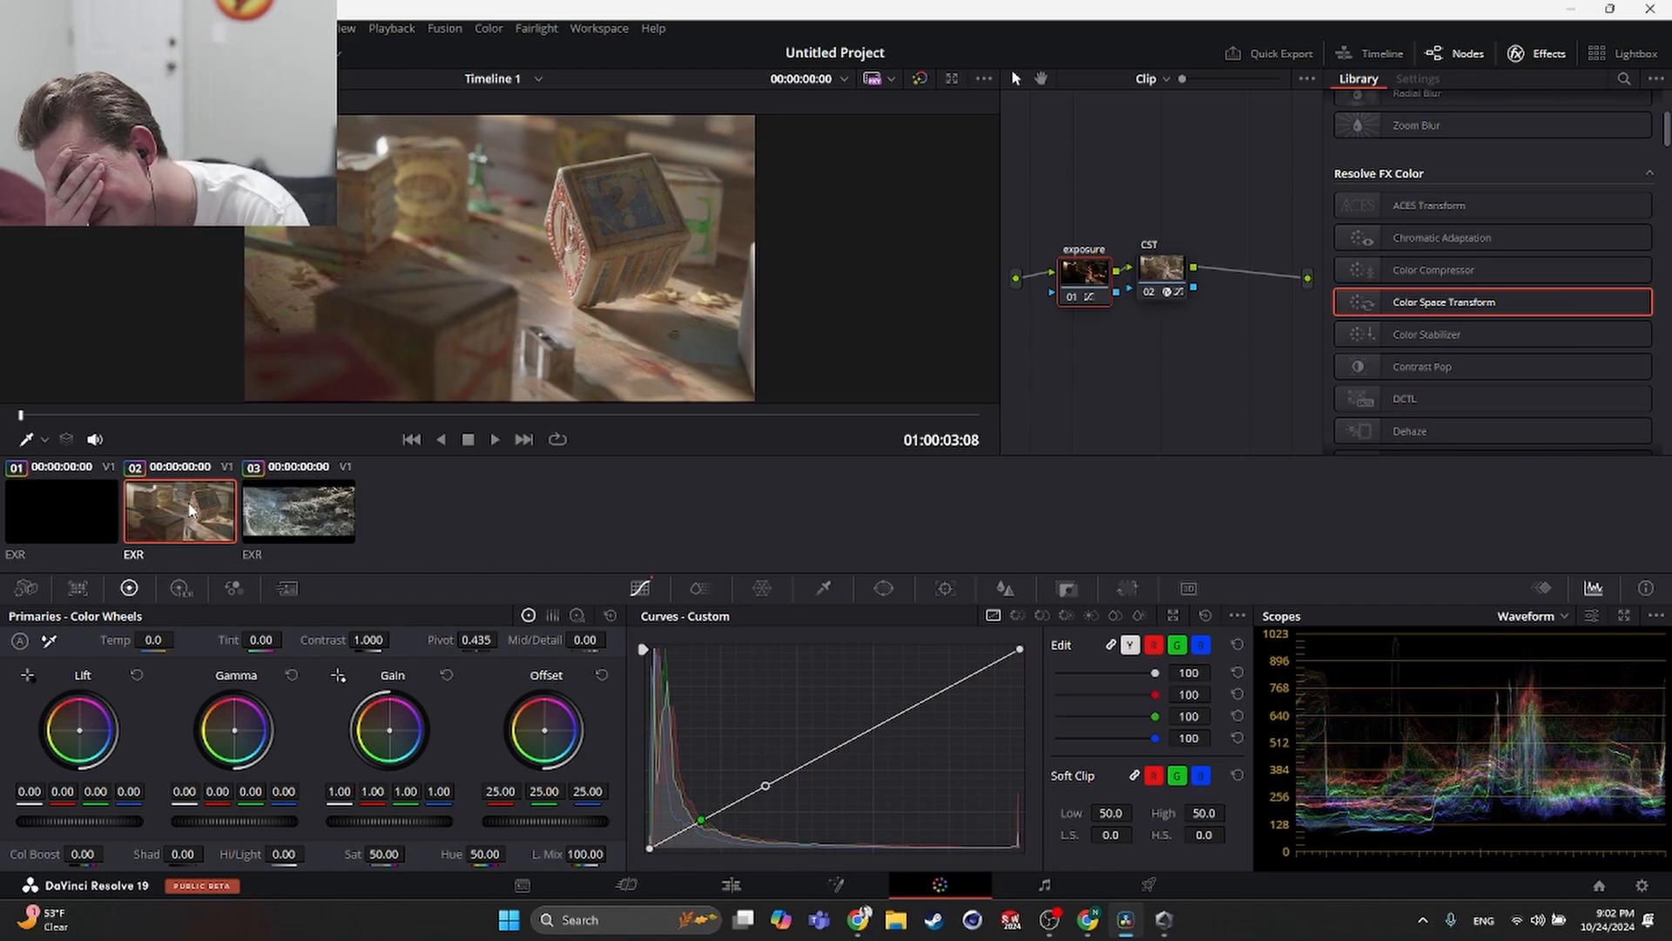
pyautogui.click(109, 28)
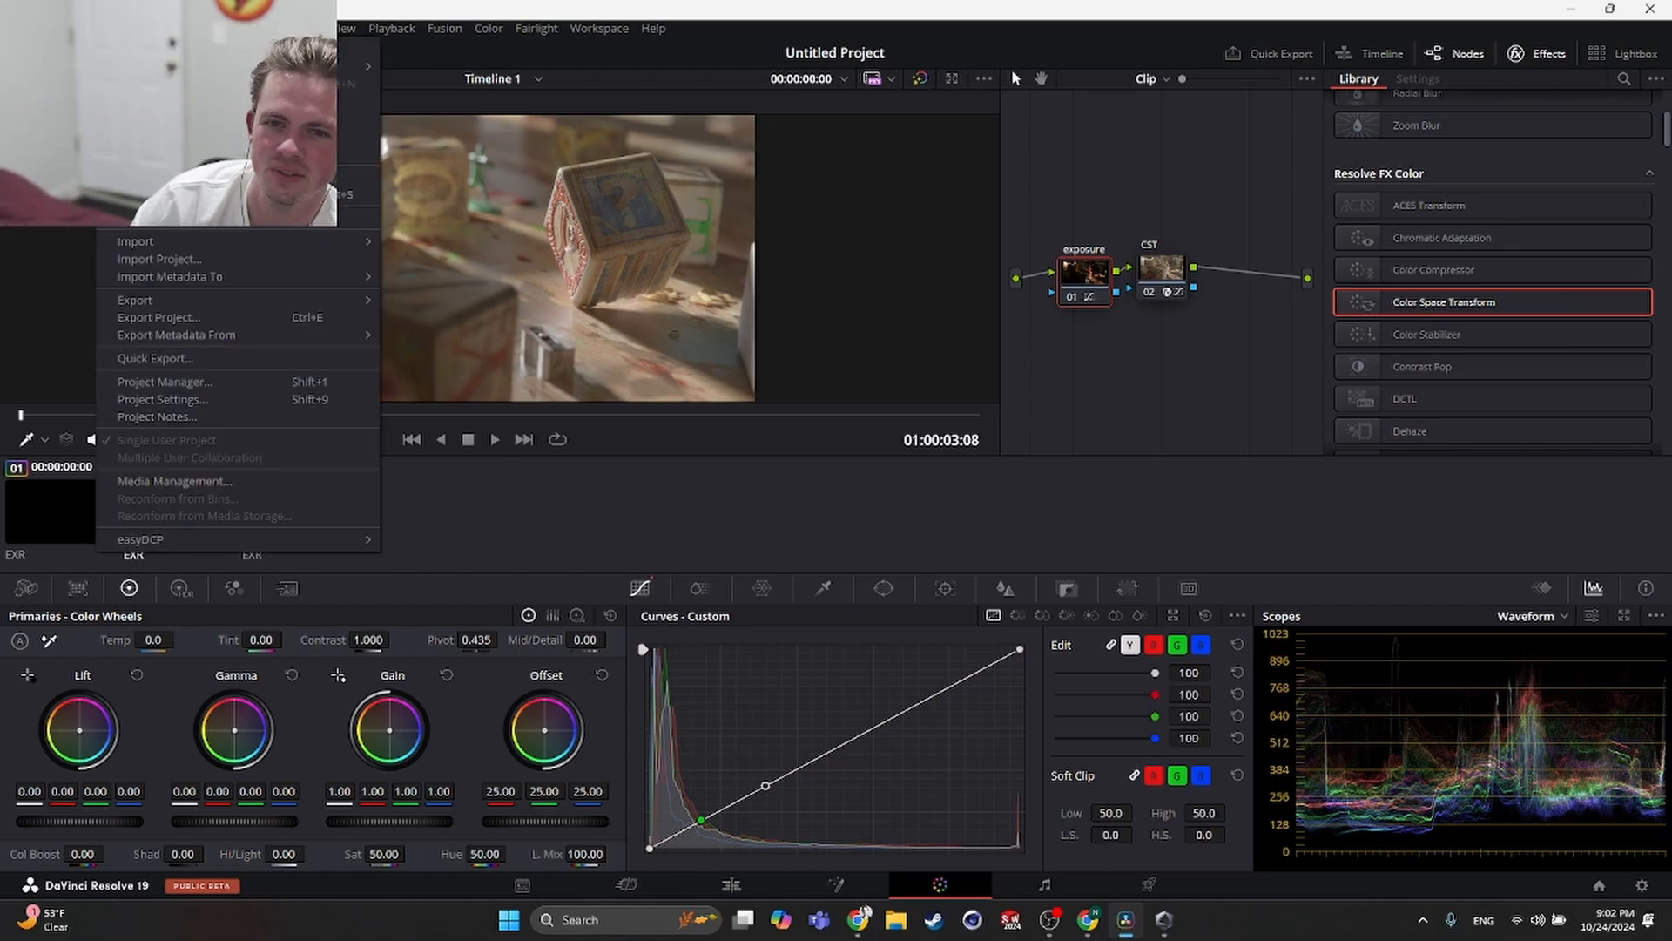
pyautogui.moveTo(139, 28)
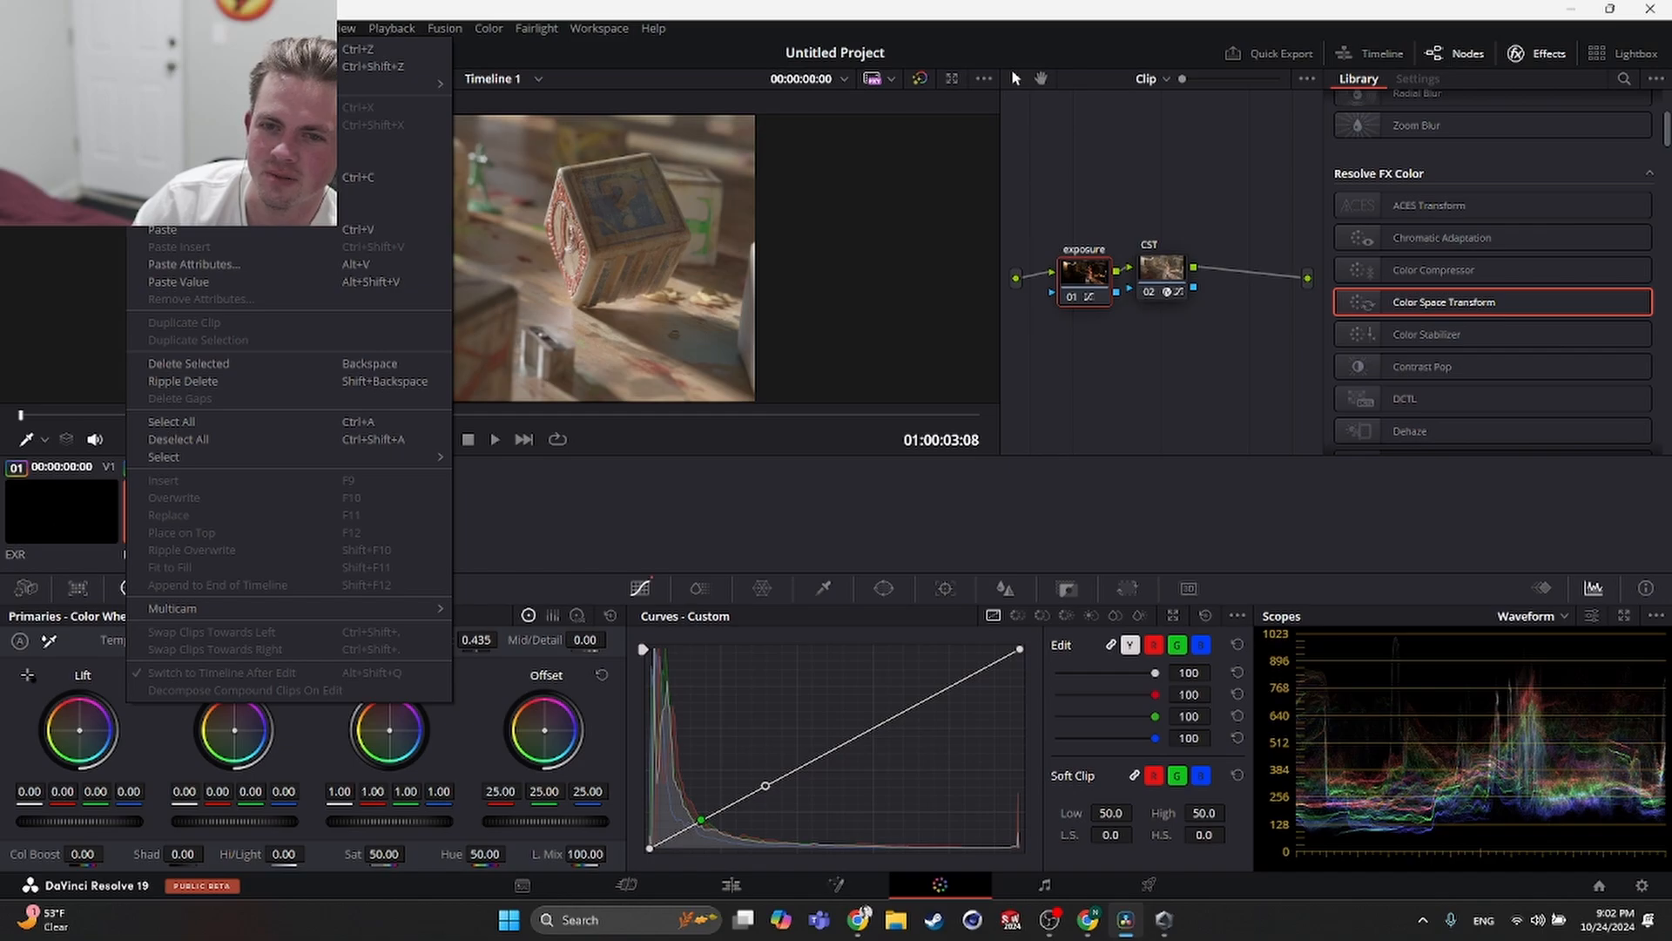
pyautogui.click(1155, 485)
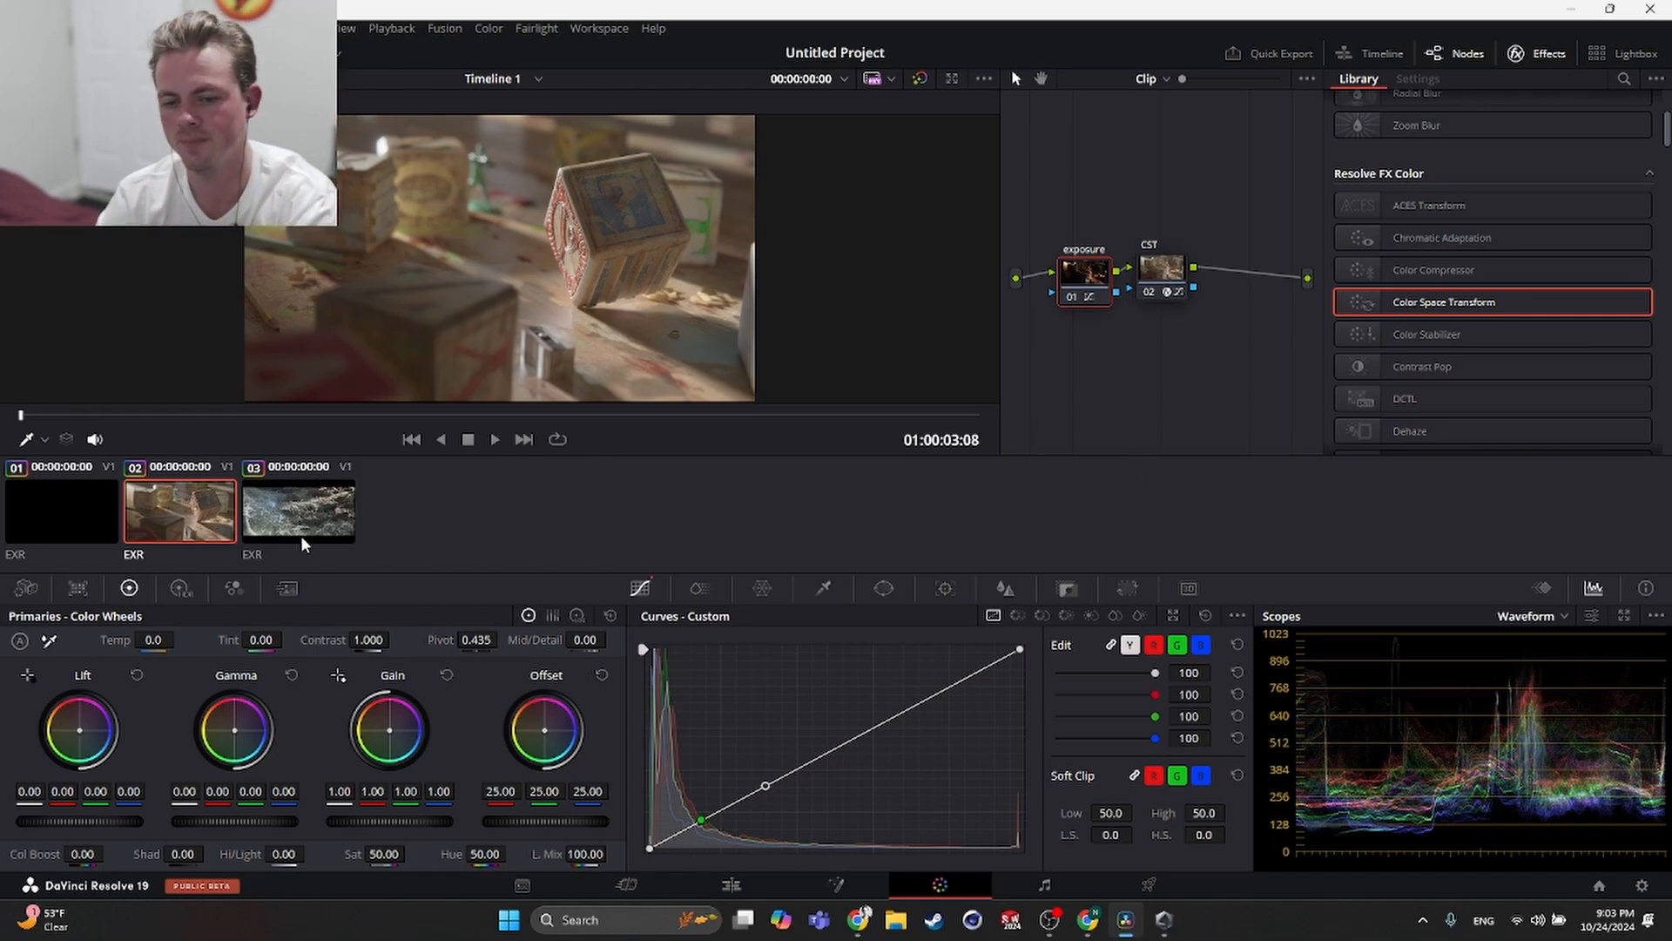
# - Select clip 1 and play it back with only the CST node applied
pyautogui.click(13, 519)
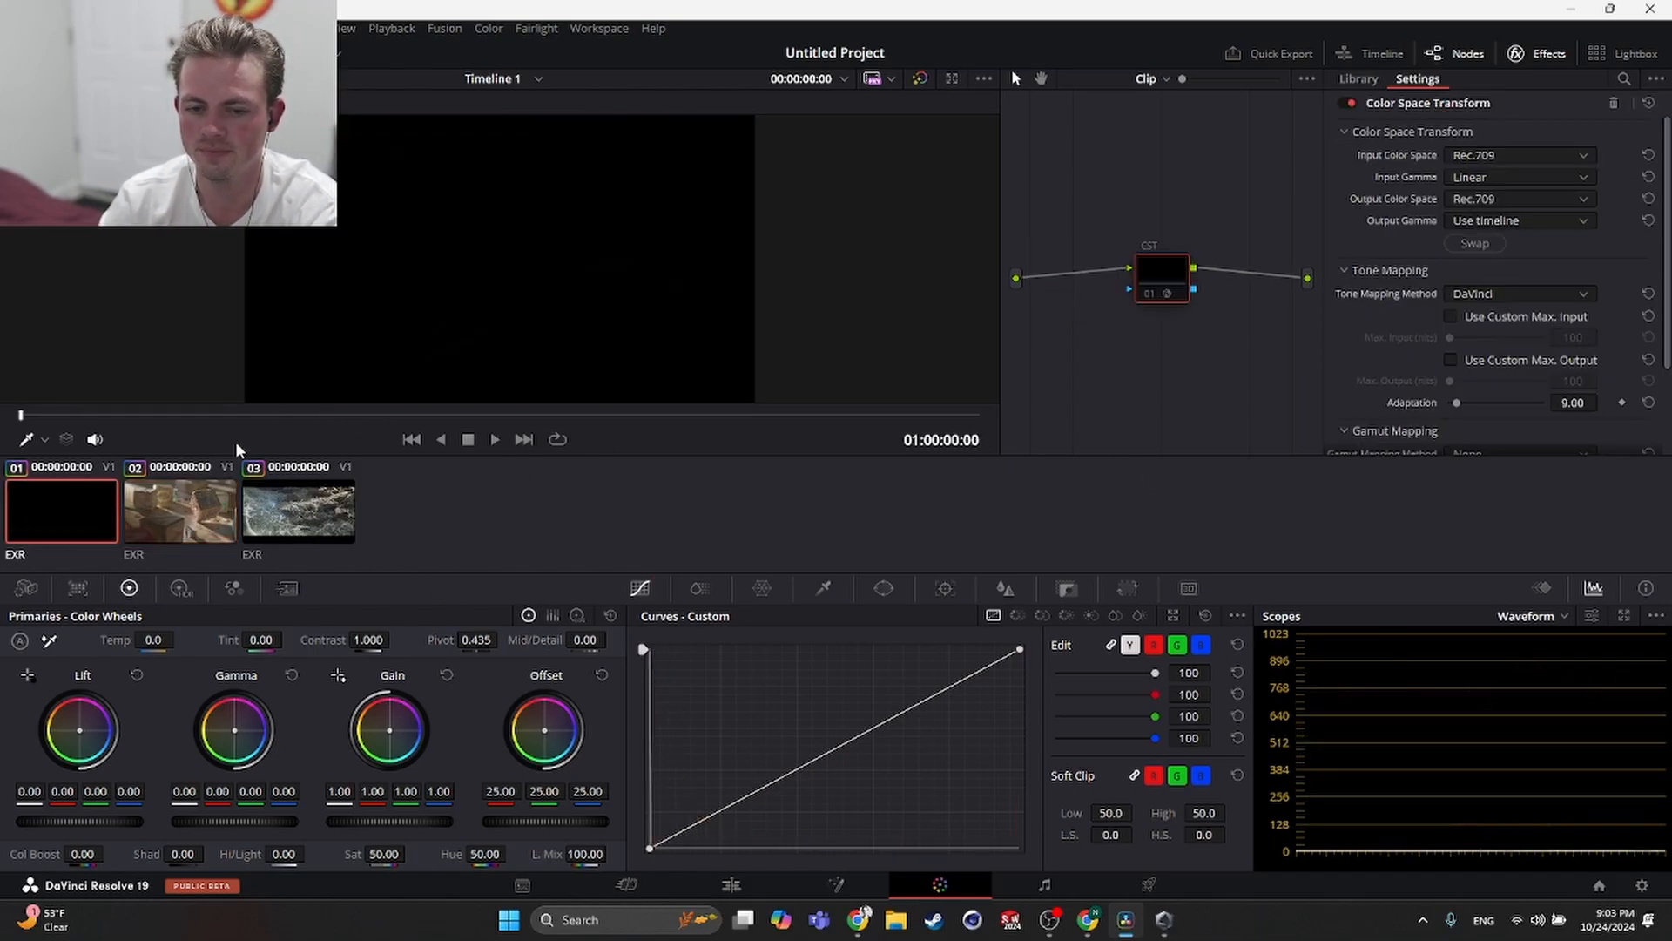
pyautogui.click(480, 440)
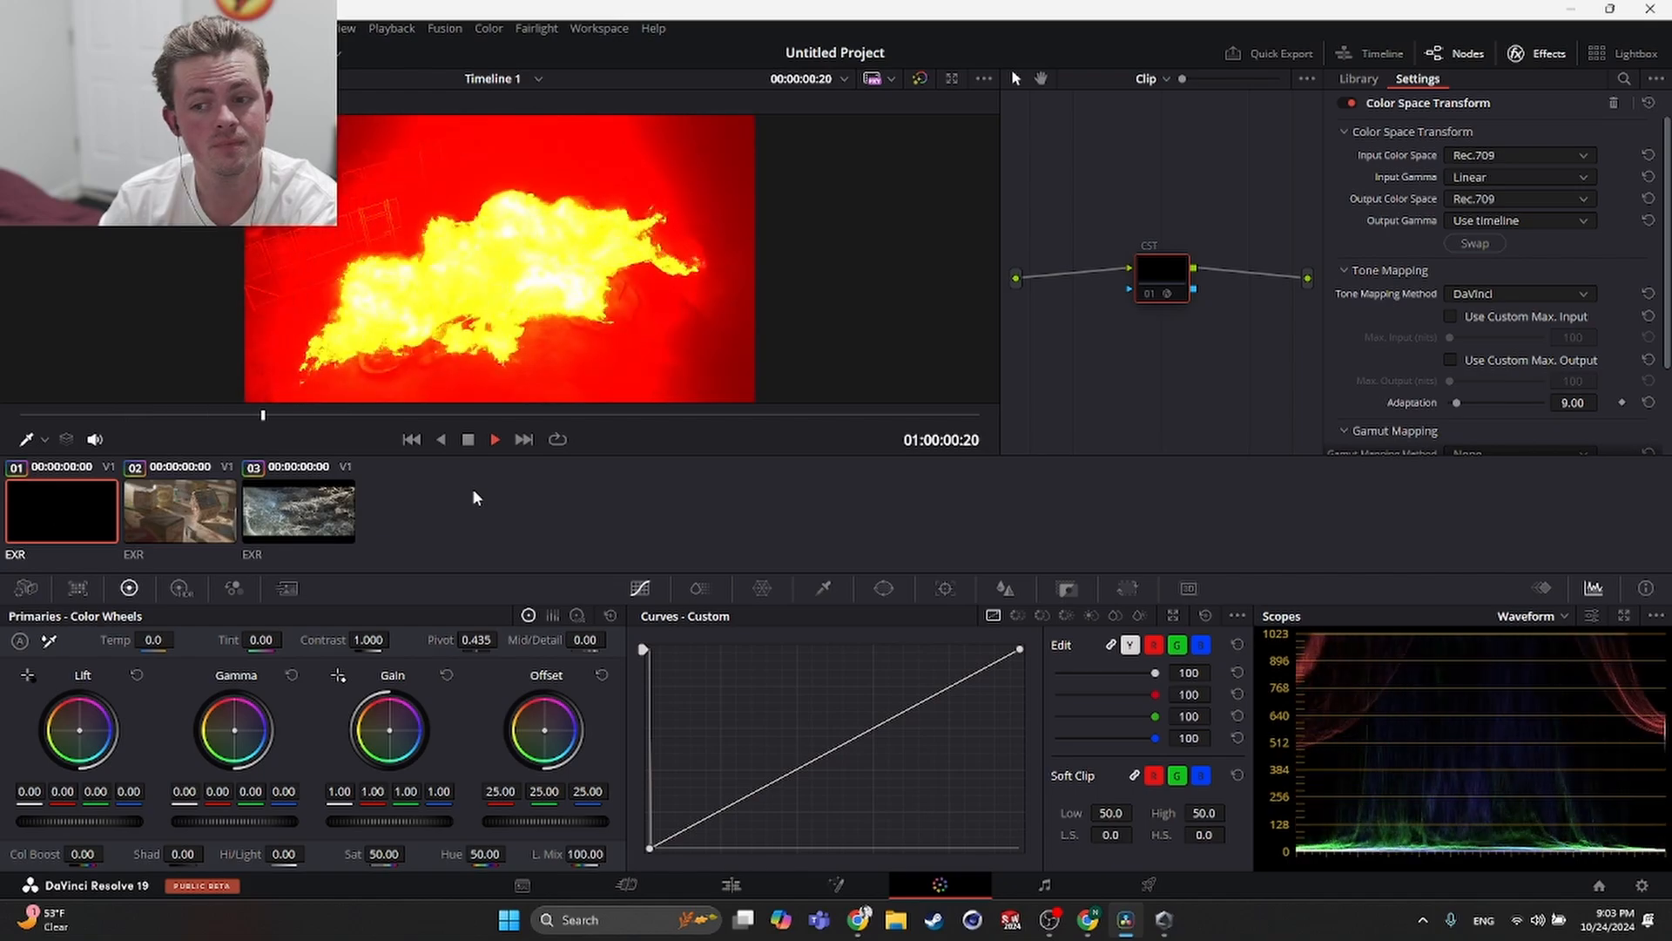
pyautogui.press('space')
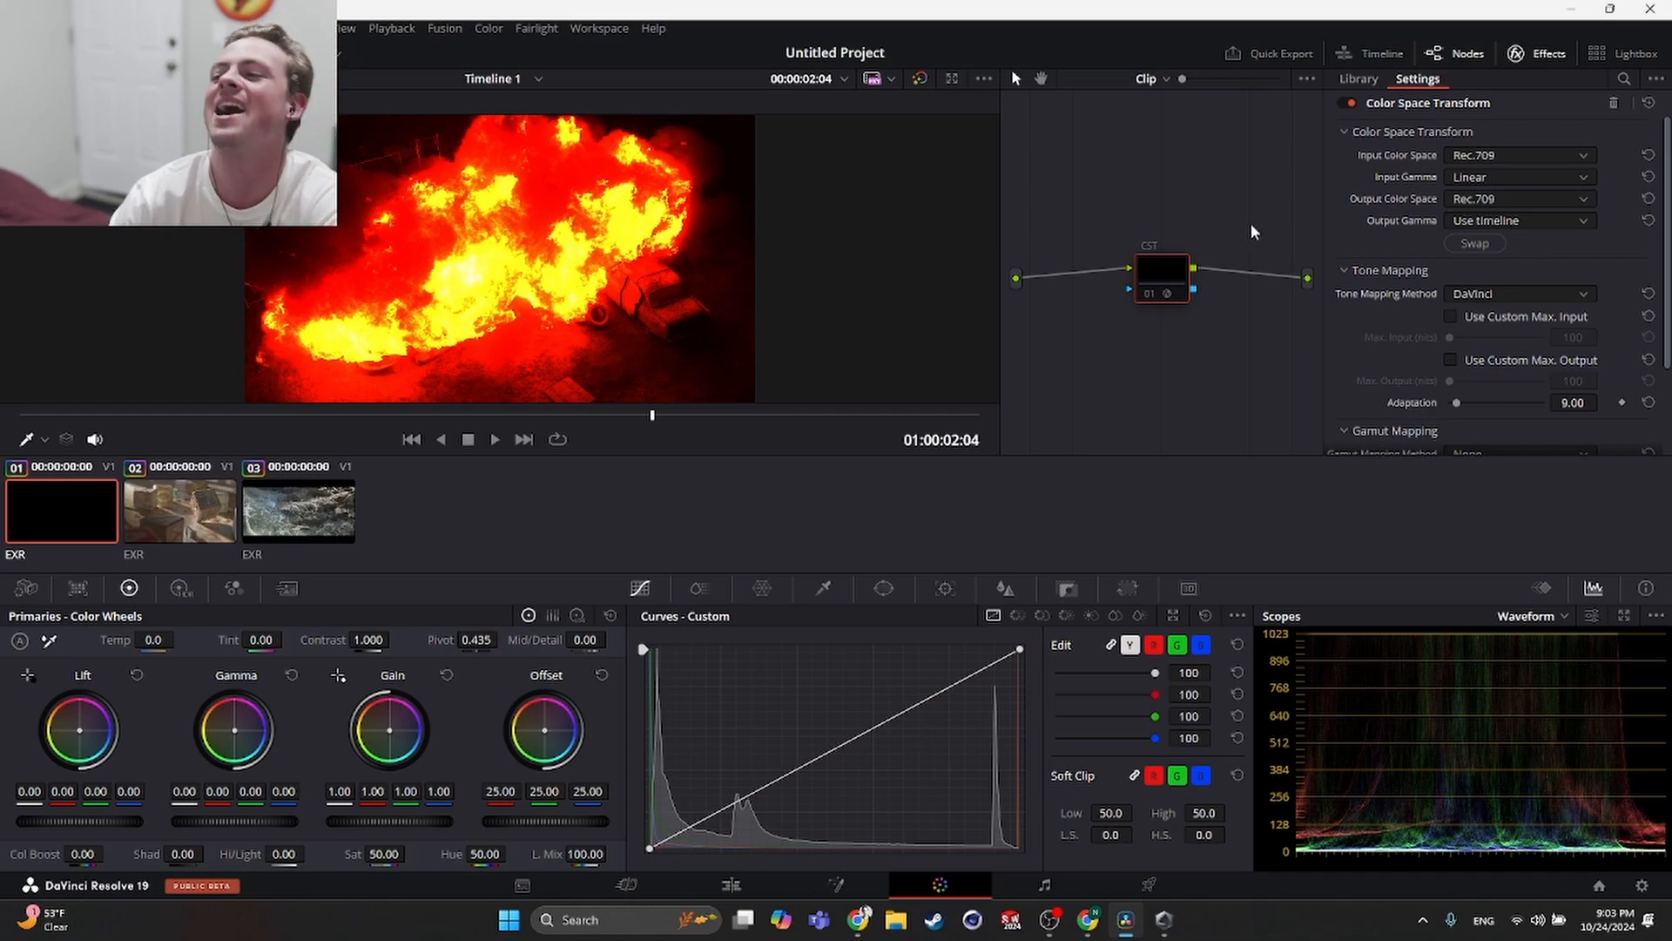
# - Browse the CST node's Output Gamma options without changing the setting
pyautogui.click(1513, 220)
pyautogui.scroll(-8, 1480, 323)
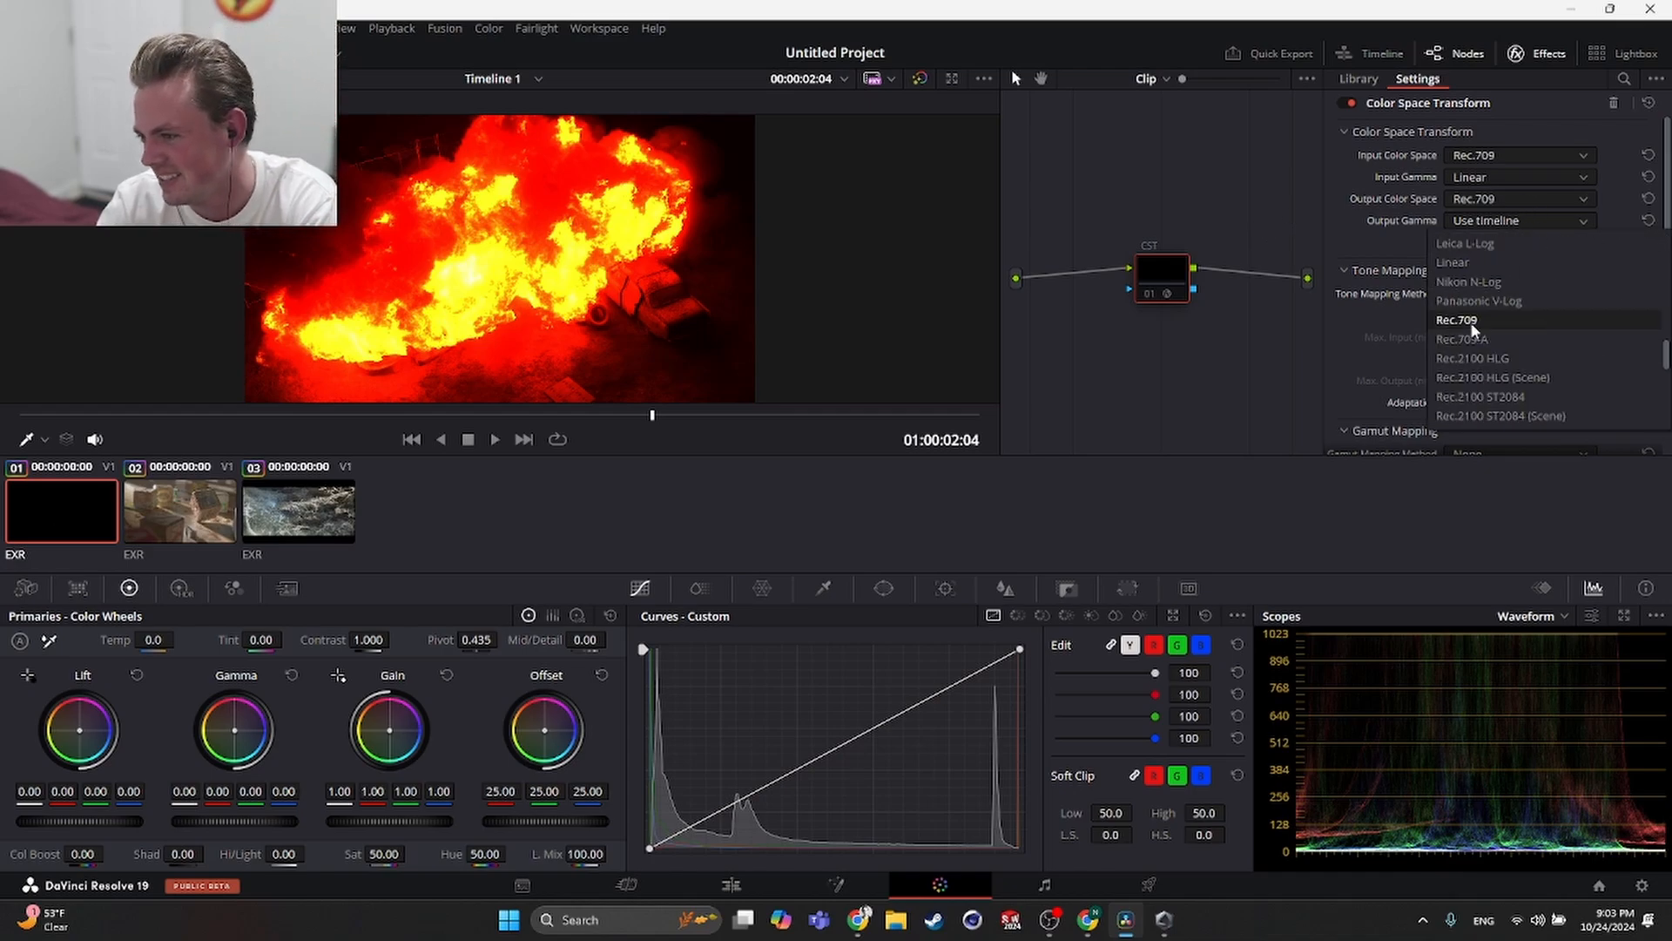
pyautogui.scroll(-3, 1481, 352)
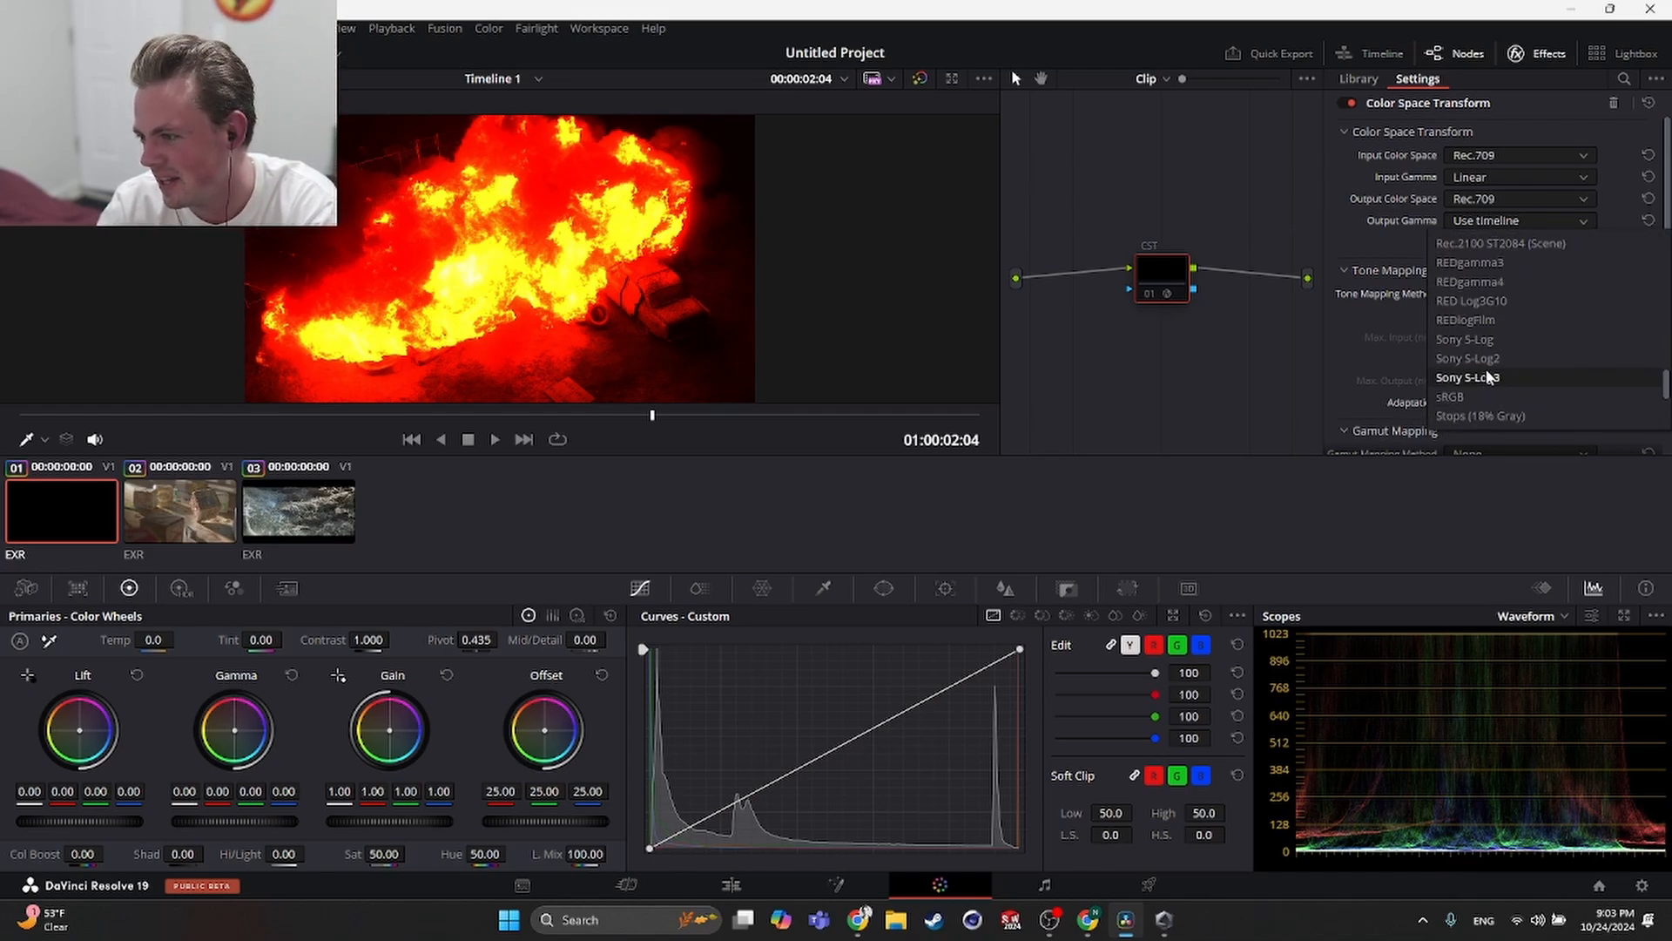
pyautogui.click(1460, 339)
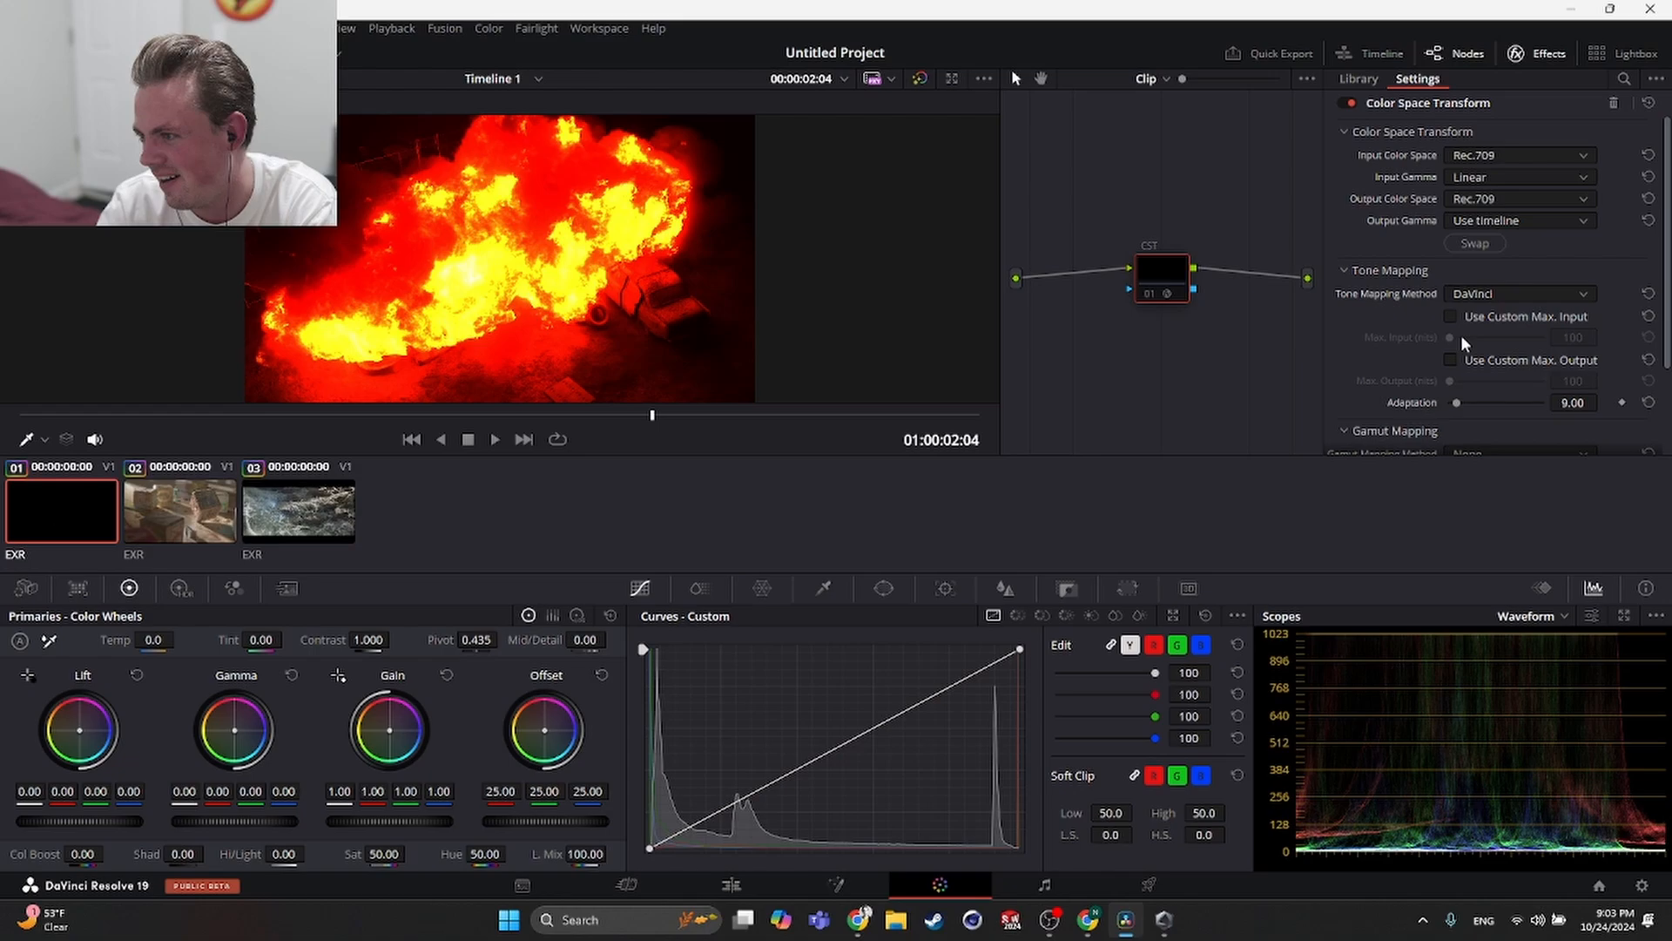
pyautogui.click(1487, 219)
pyautogui.scroll(-8, 1470, 364)
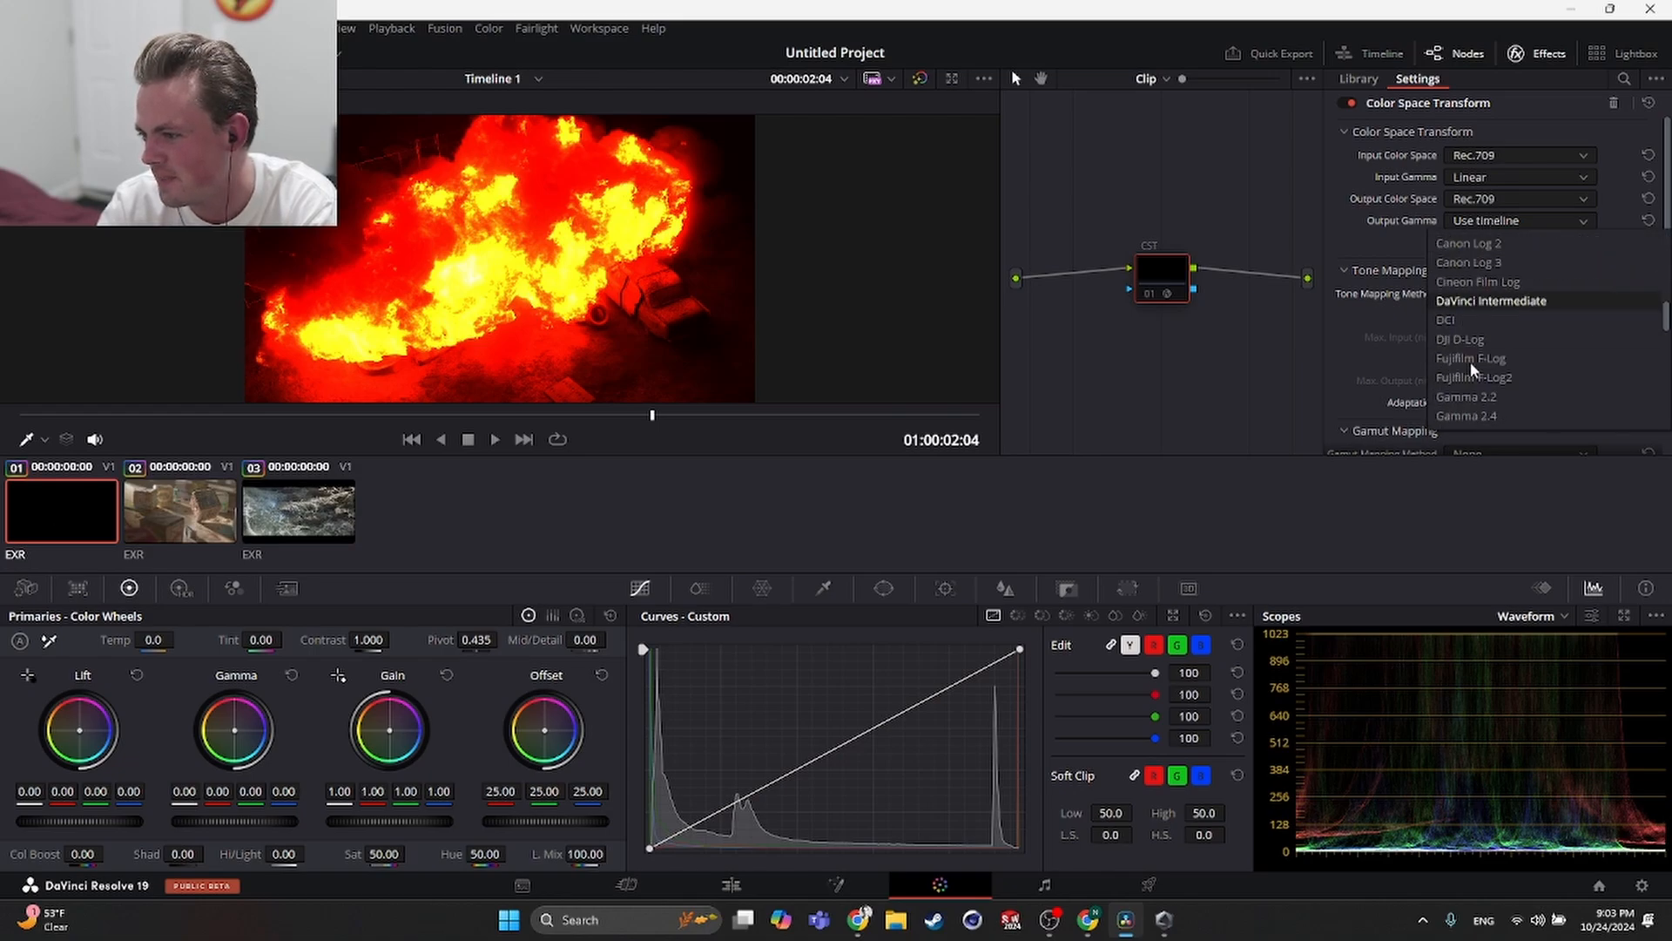
pyautogui.scroll(-5, 1464, 358)
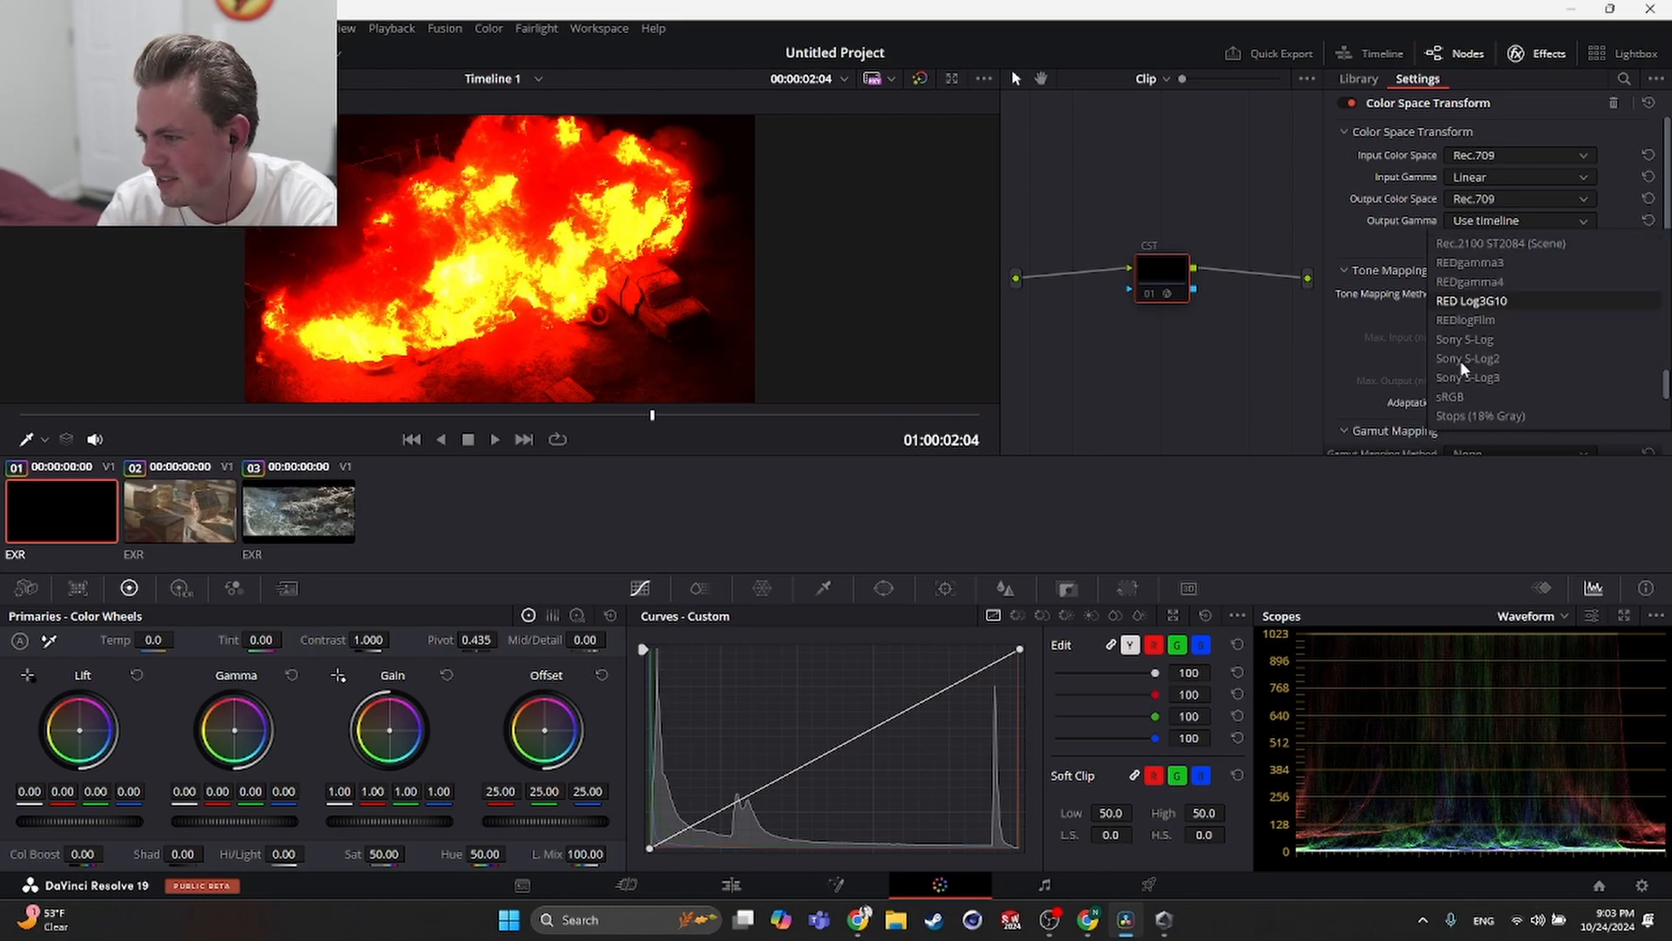
pyautogui.scroll(-3, 1463, 371)
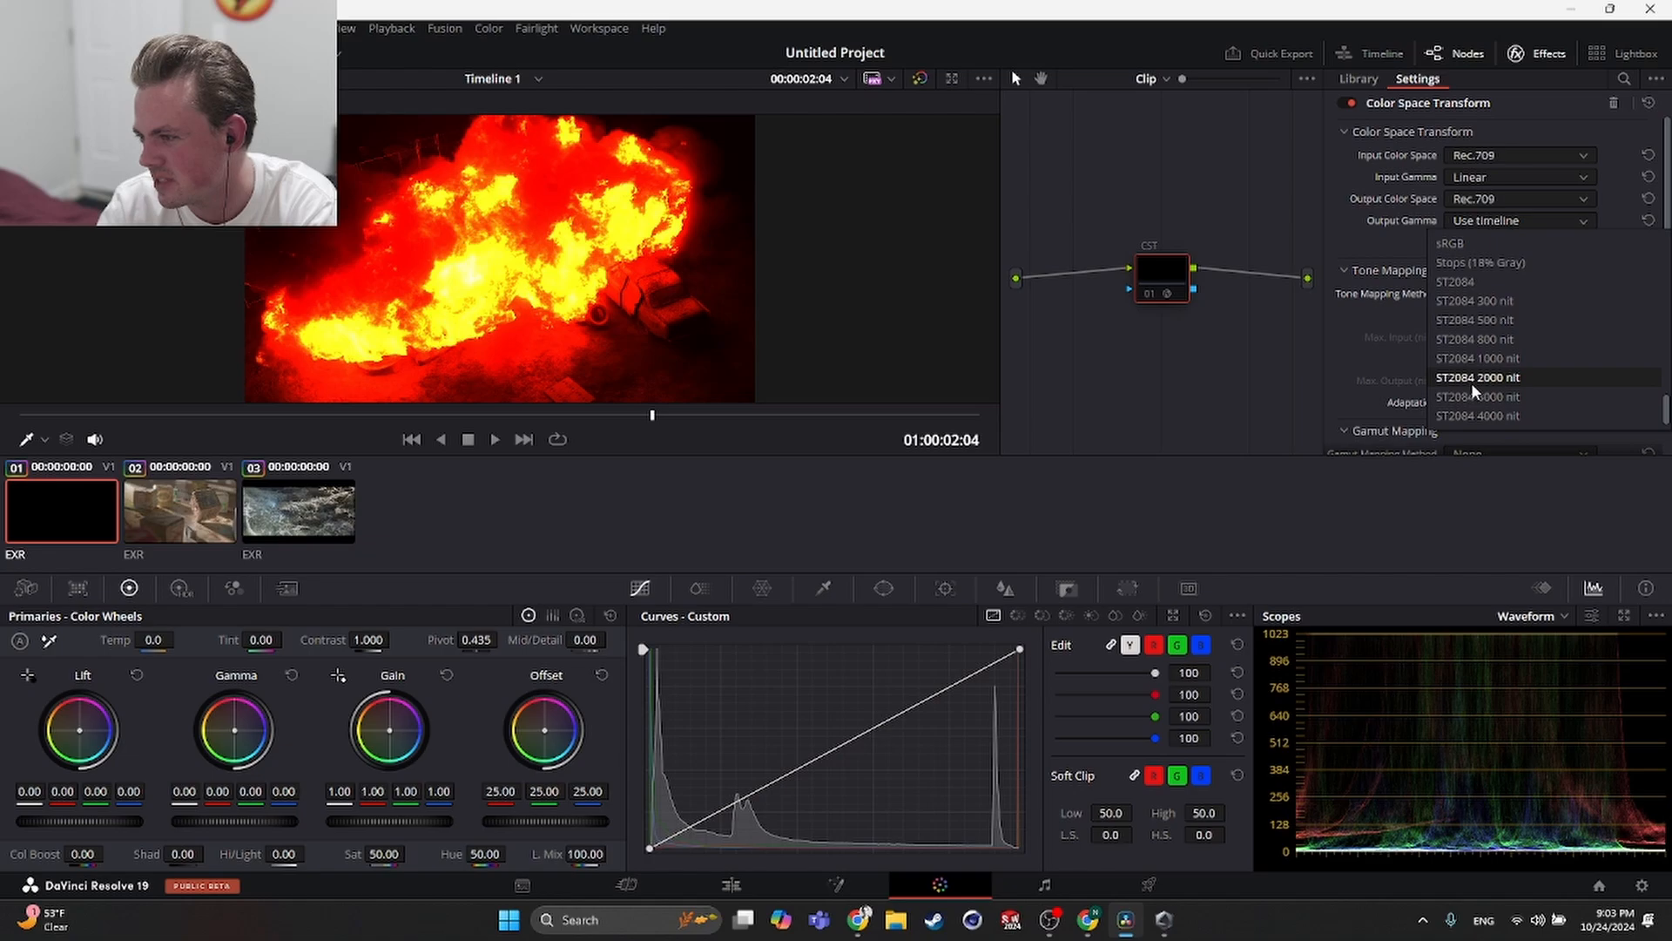
pyautogui.scroll(1, 1481, 388)
pyautogui.click(1448, 299)
pyautogui.click(1464, 219)
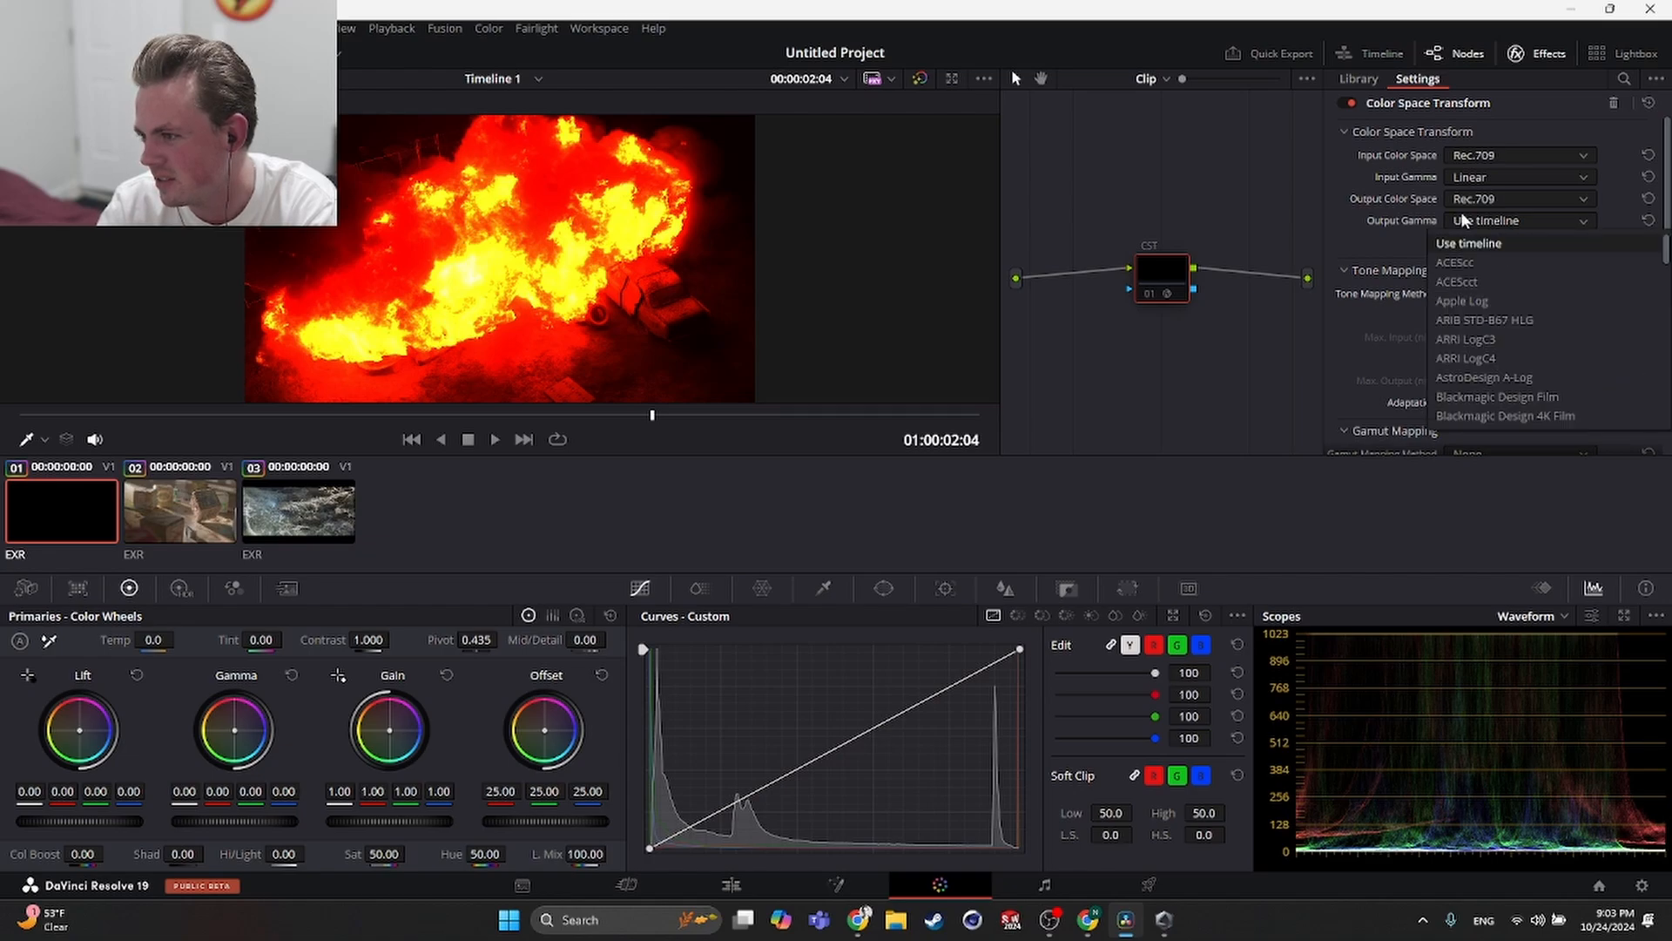
pyautogui.click(1379, 242)
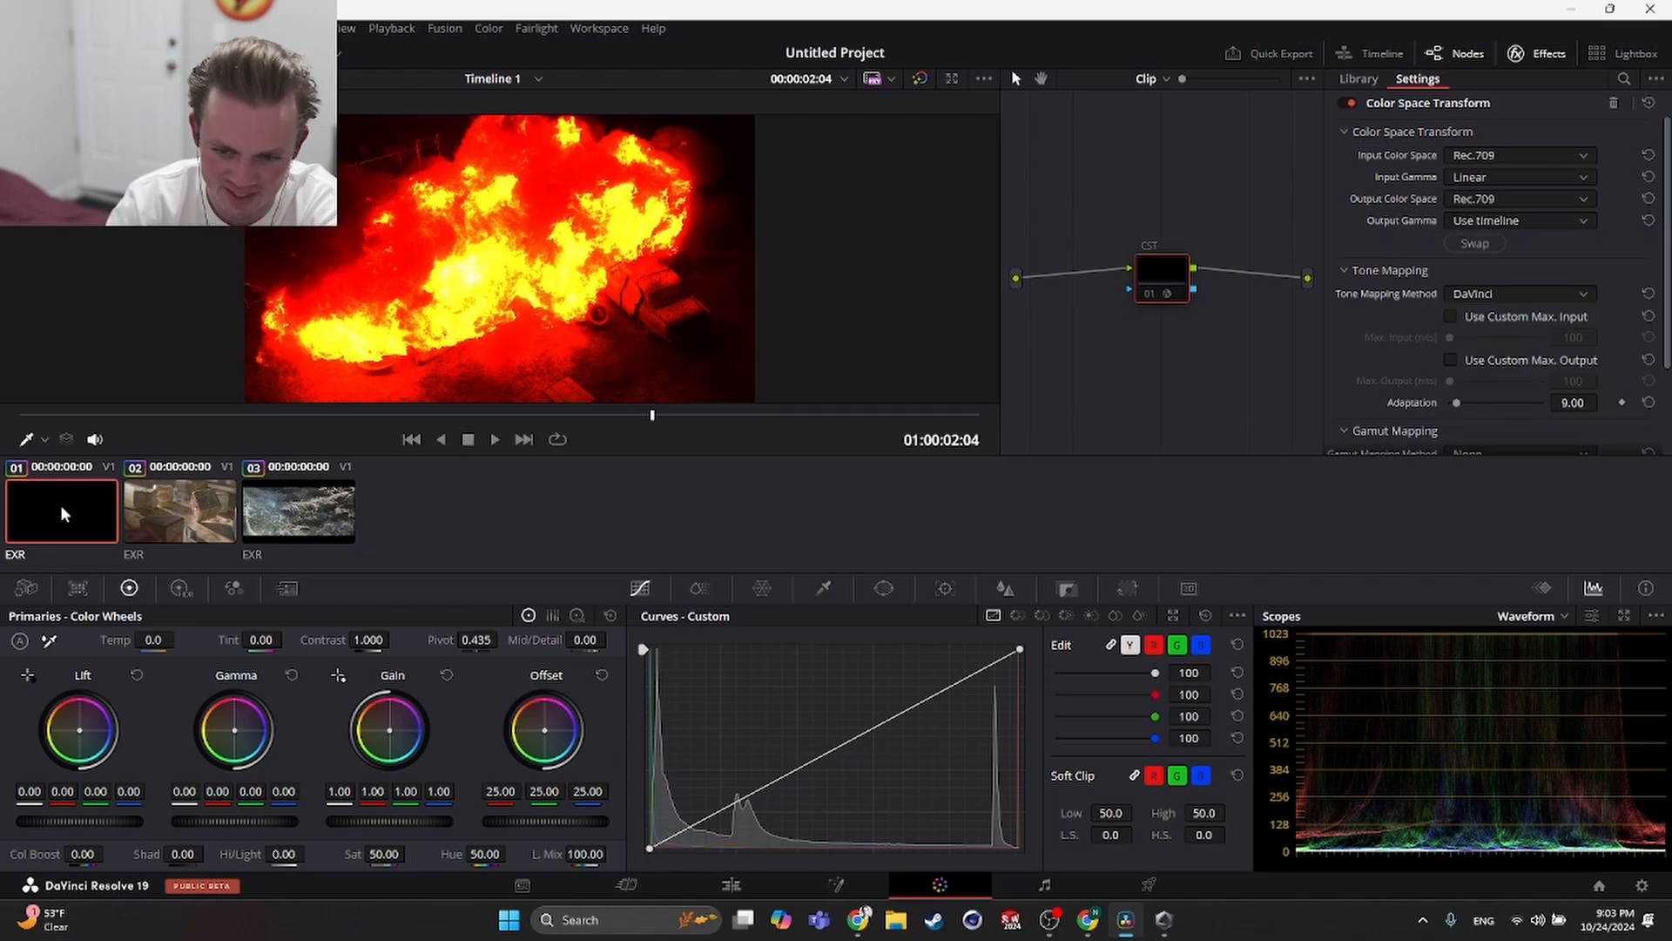
# - Scrub through clip 1, then play back clips 2 and 3 to compare their grades
pyautogui.moveTo(560, 423); pyautogui.dragTo(424, 429)
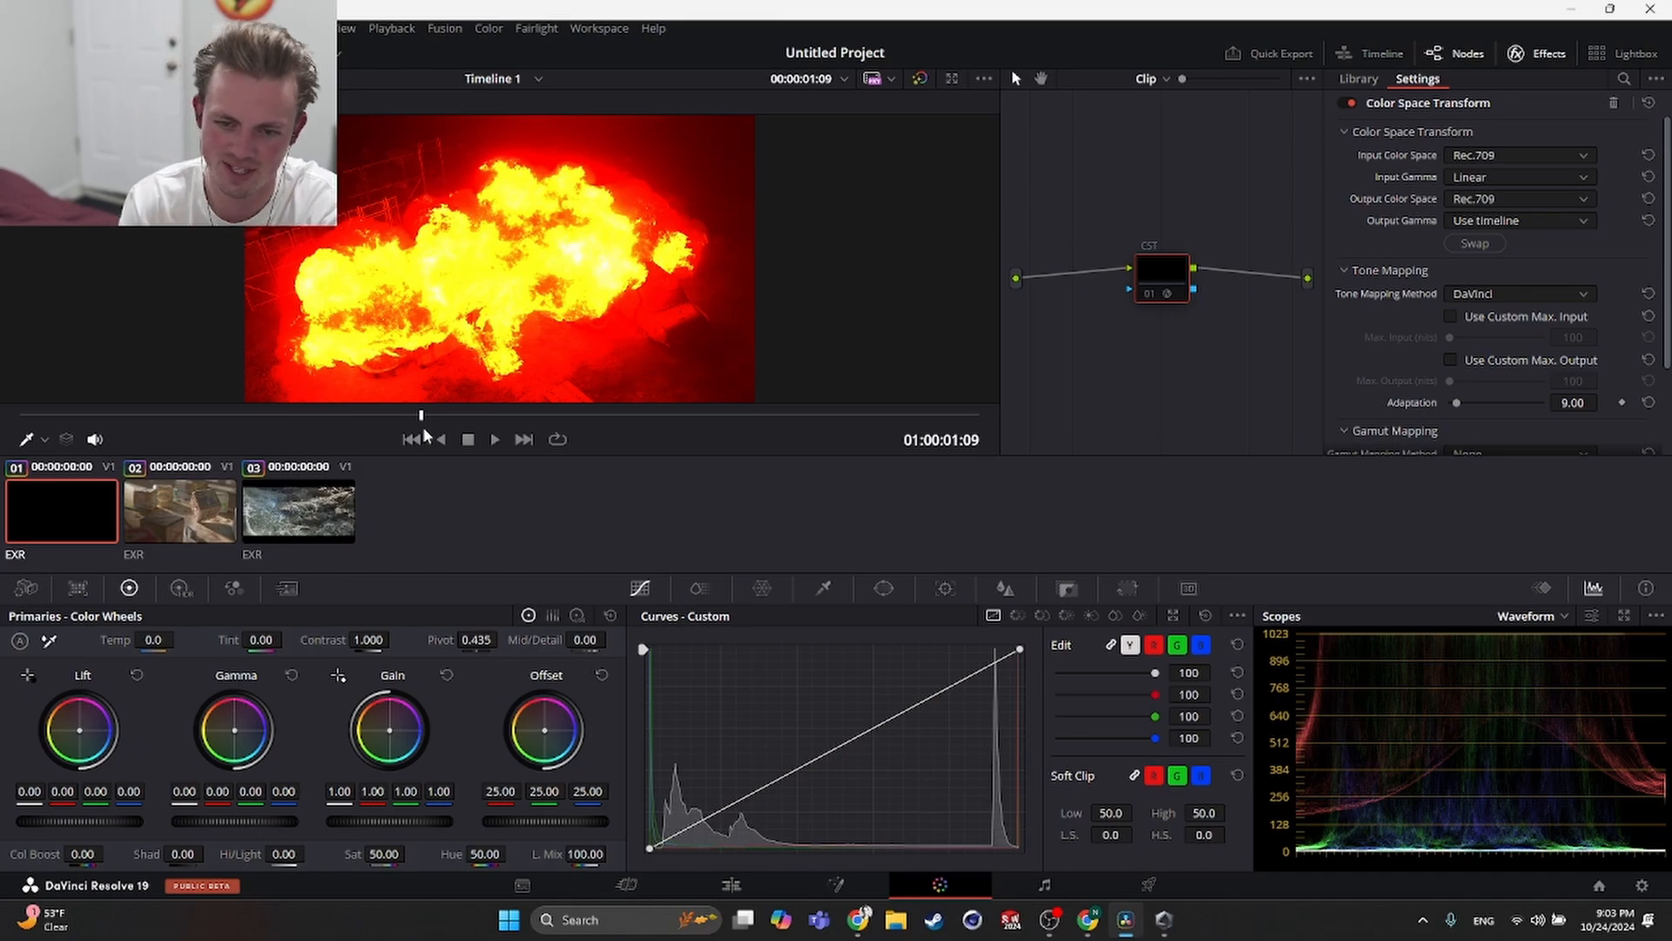
pyautogui.click(217, 504)
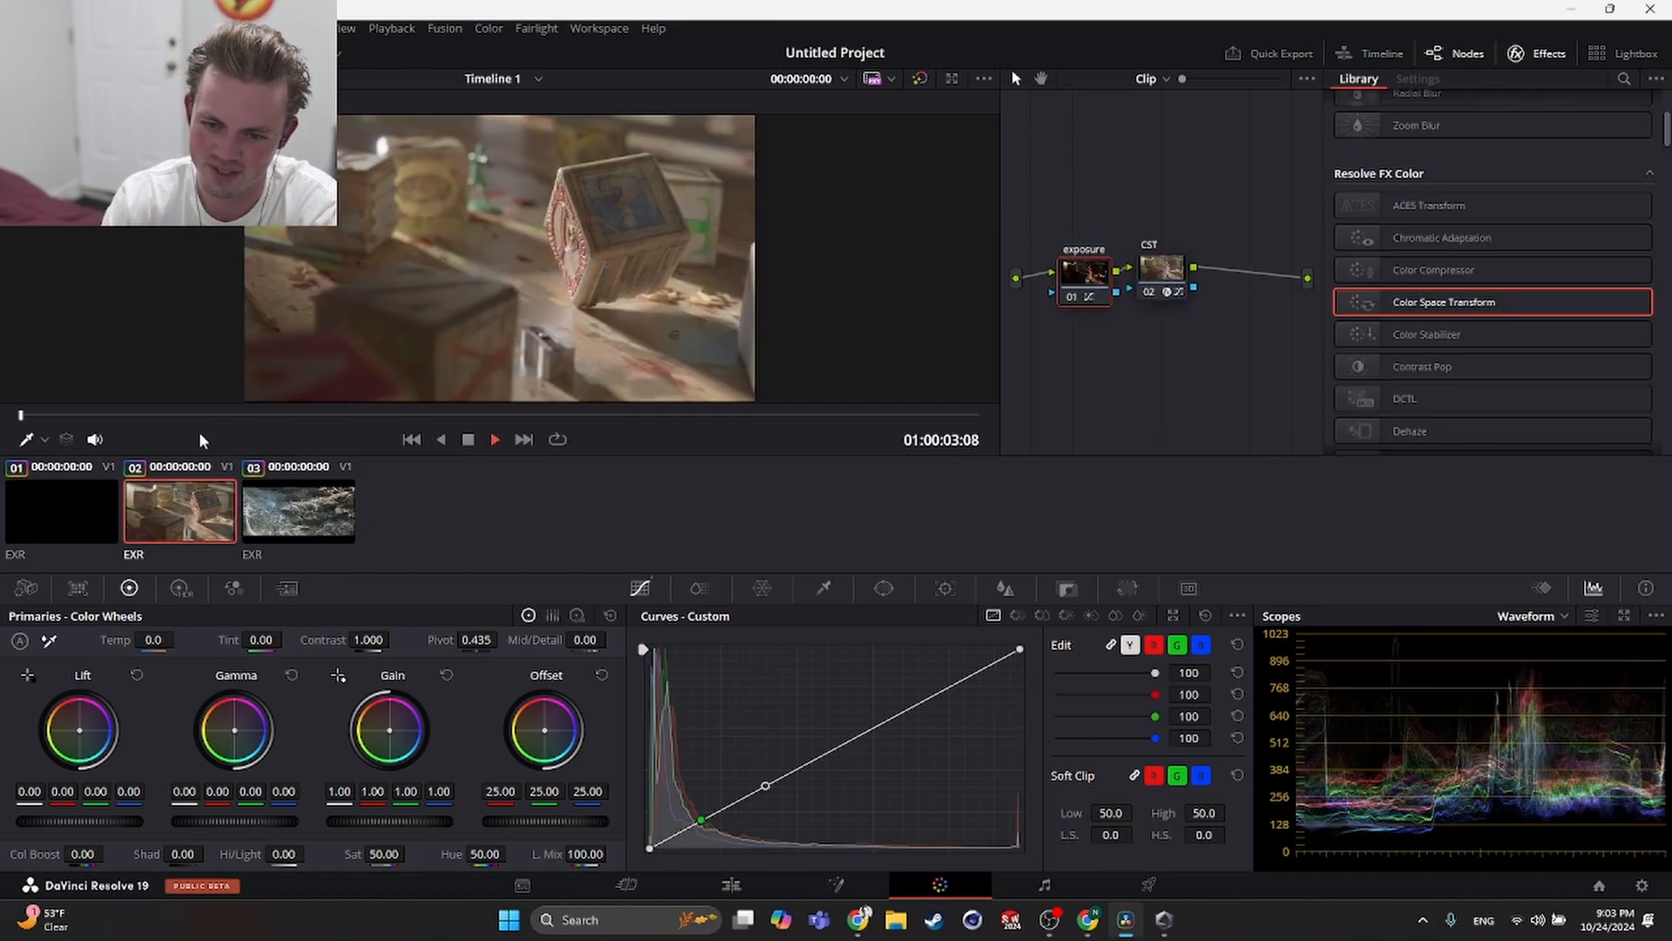
pyautogui.press('space')
pyautogui.click(347, 493)
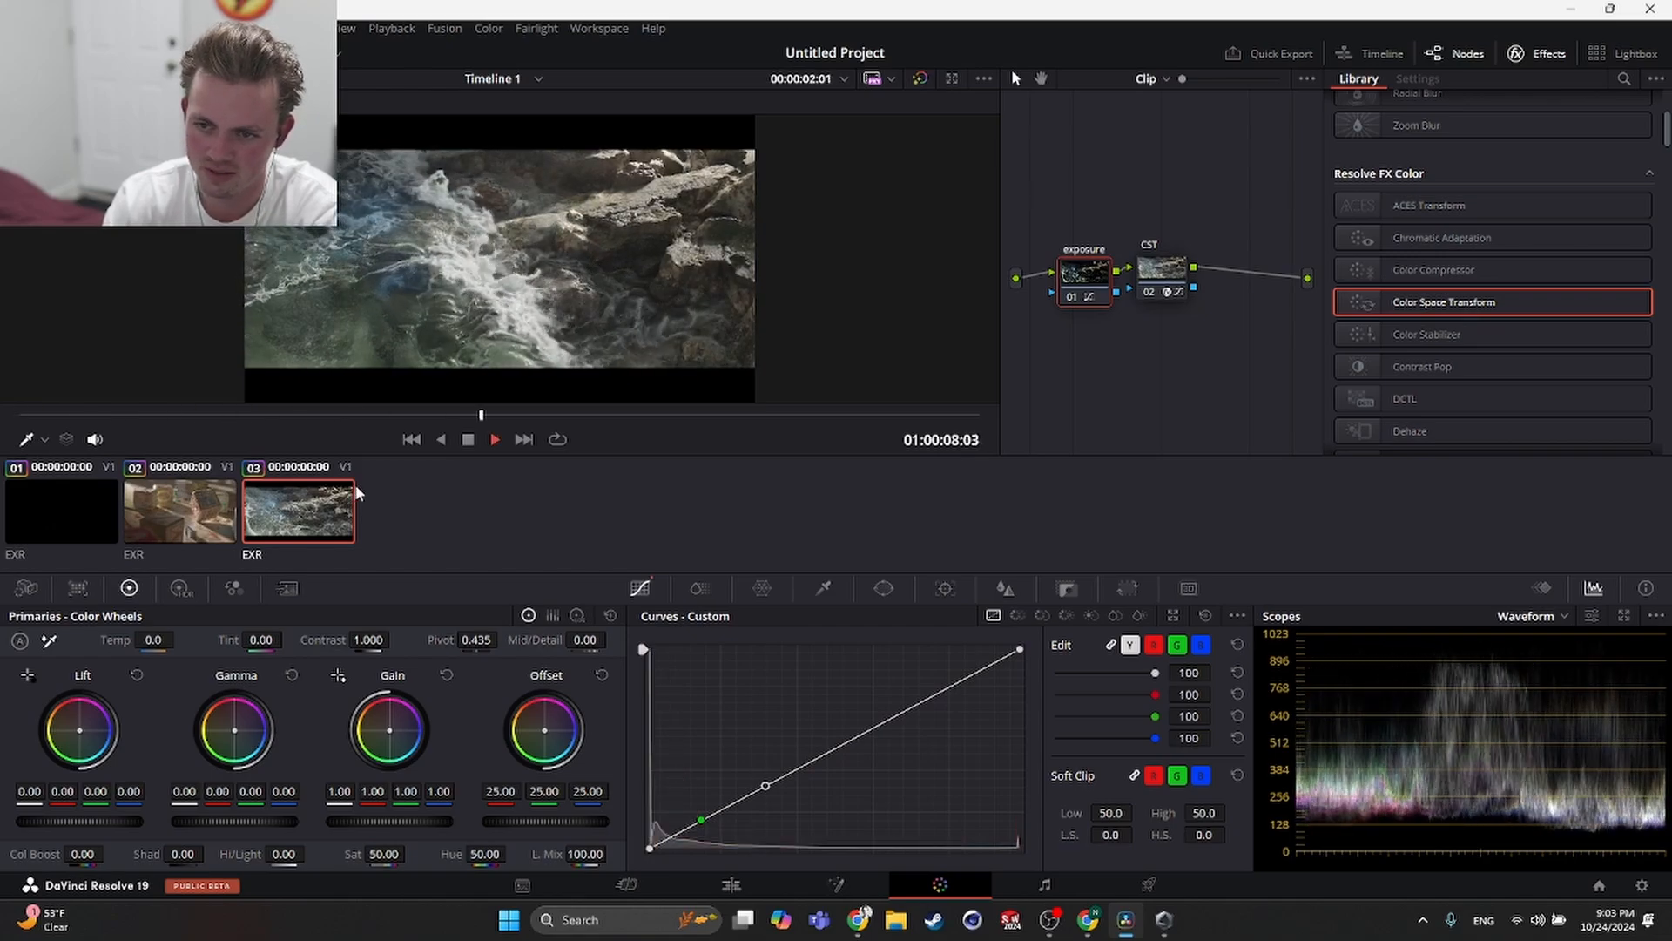
pyautogui.press('space')
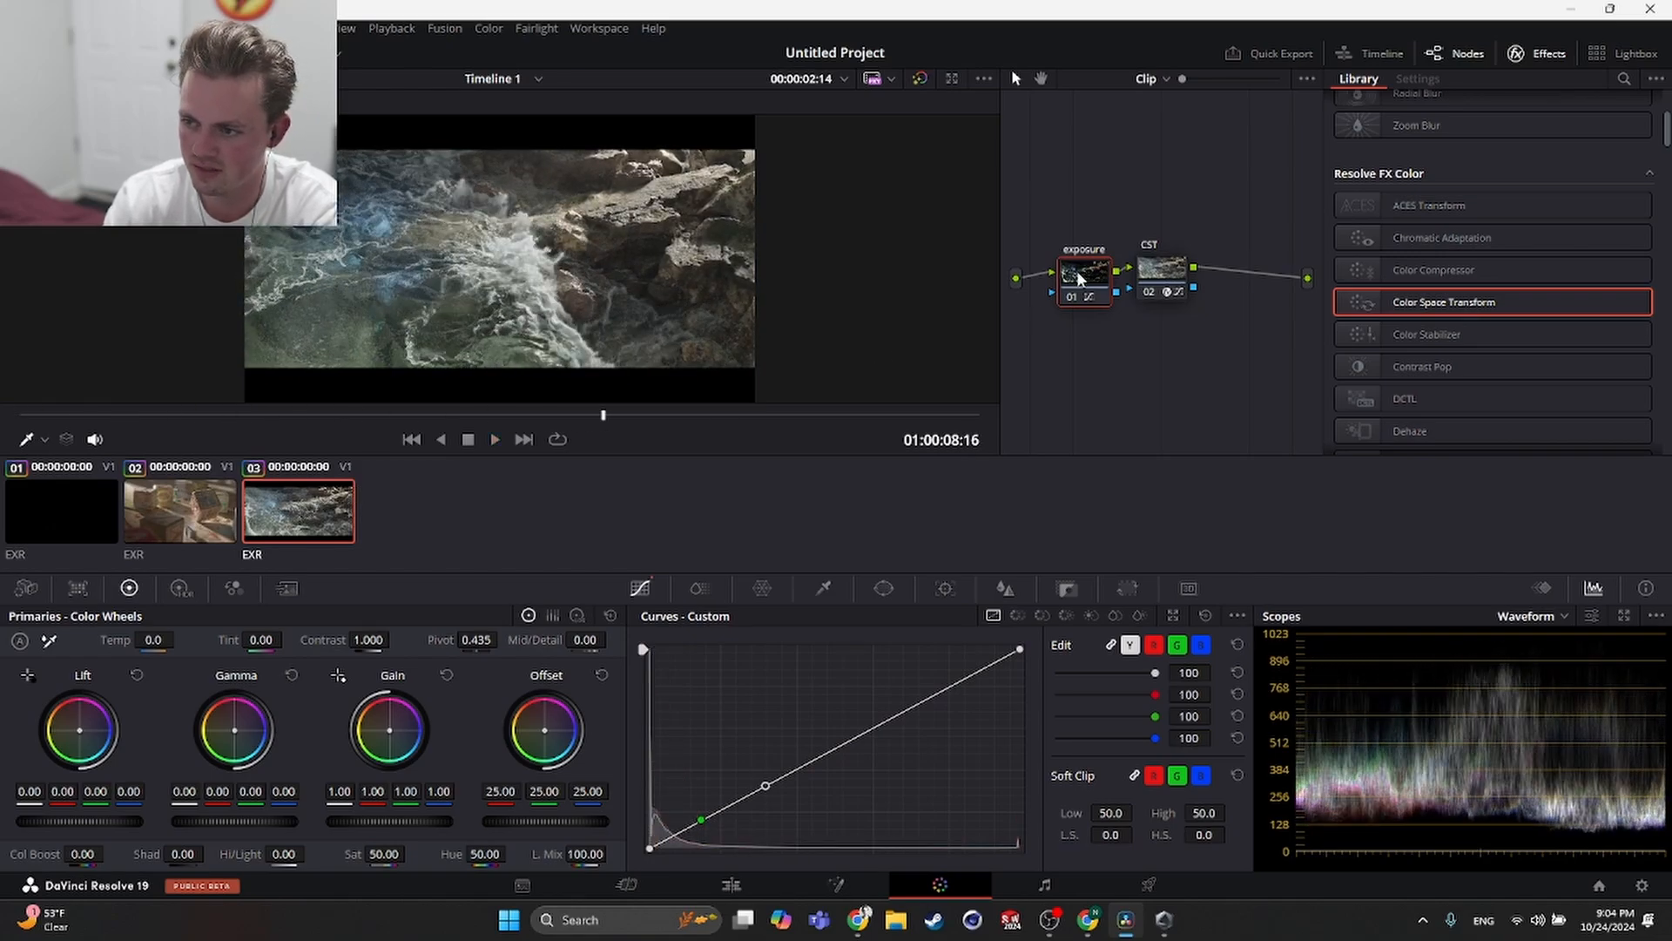
# - Delete the exposure node from clip 3's node graph and play back clip 1
pyautogui.press('Delete')
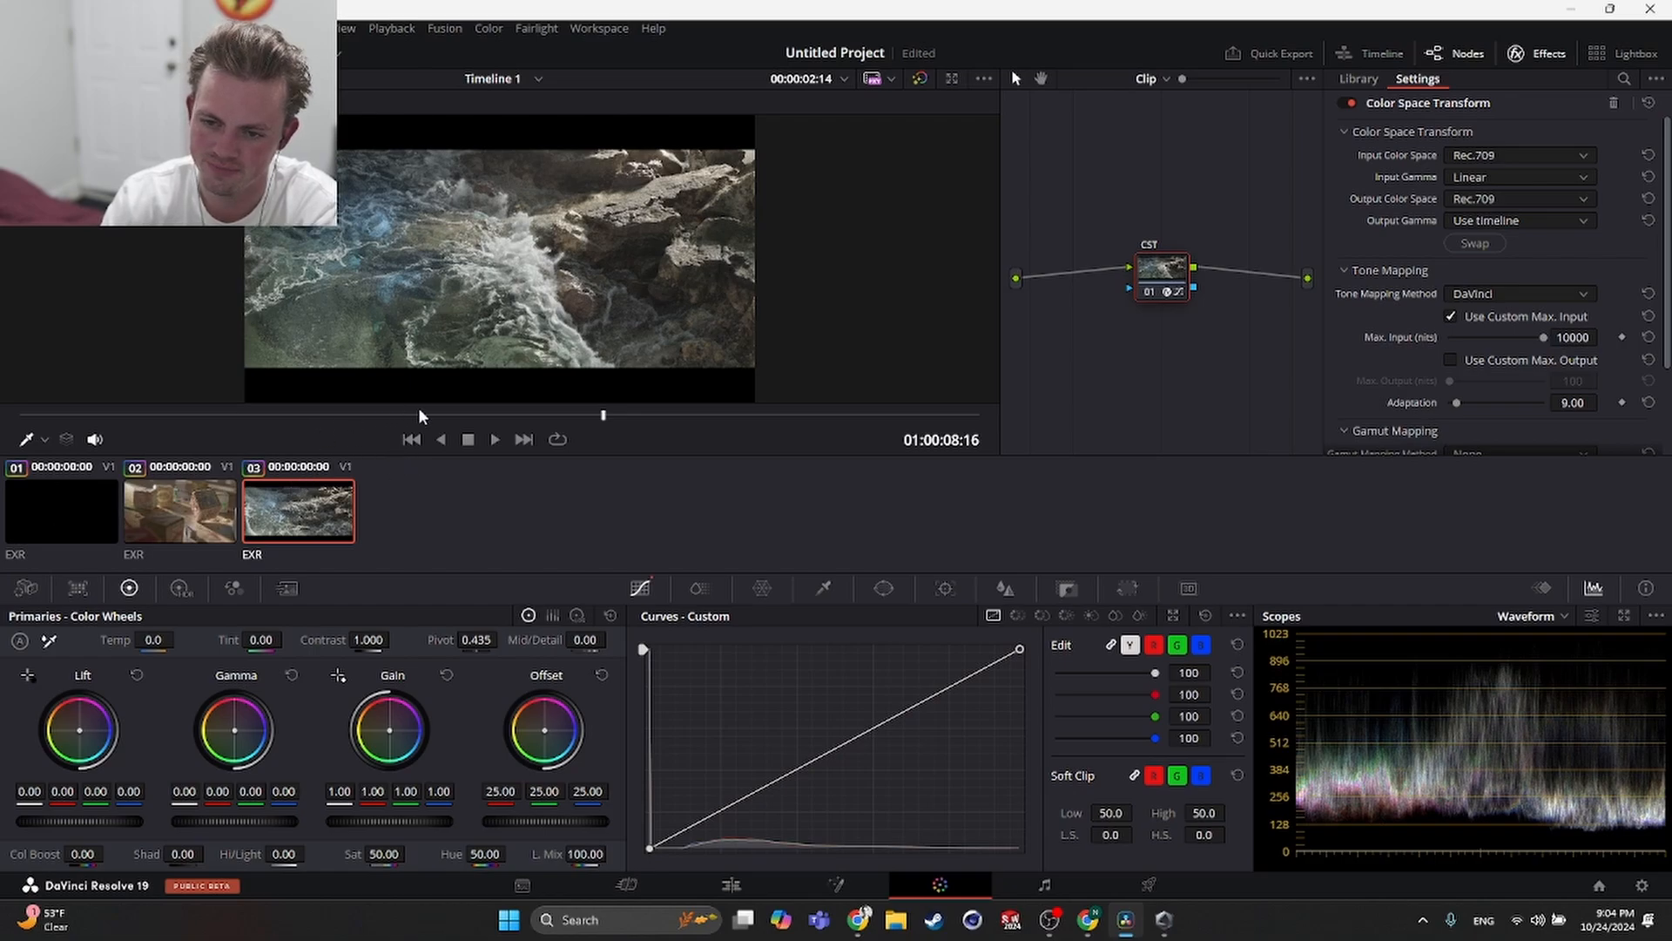
pyautogui.click(44, 513)
pyautogui.press('space')
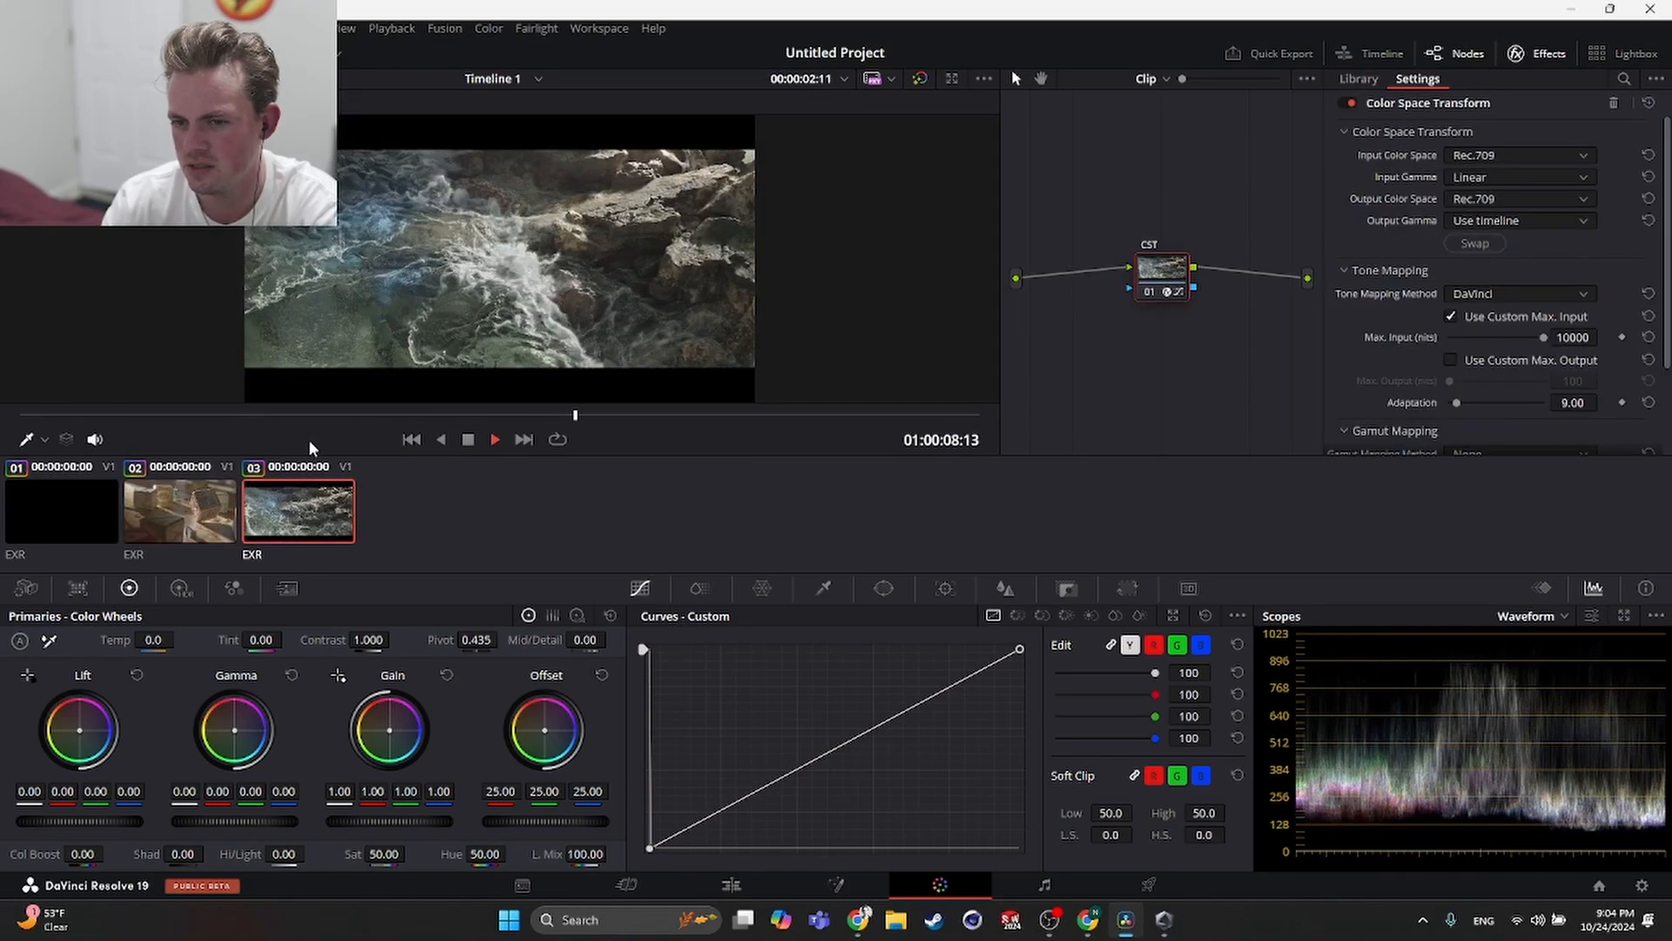
# - Undo the last grade change on clip 2, then review clip 3 from its start
pyautogui.click(216, 504)
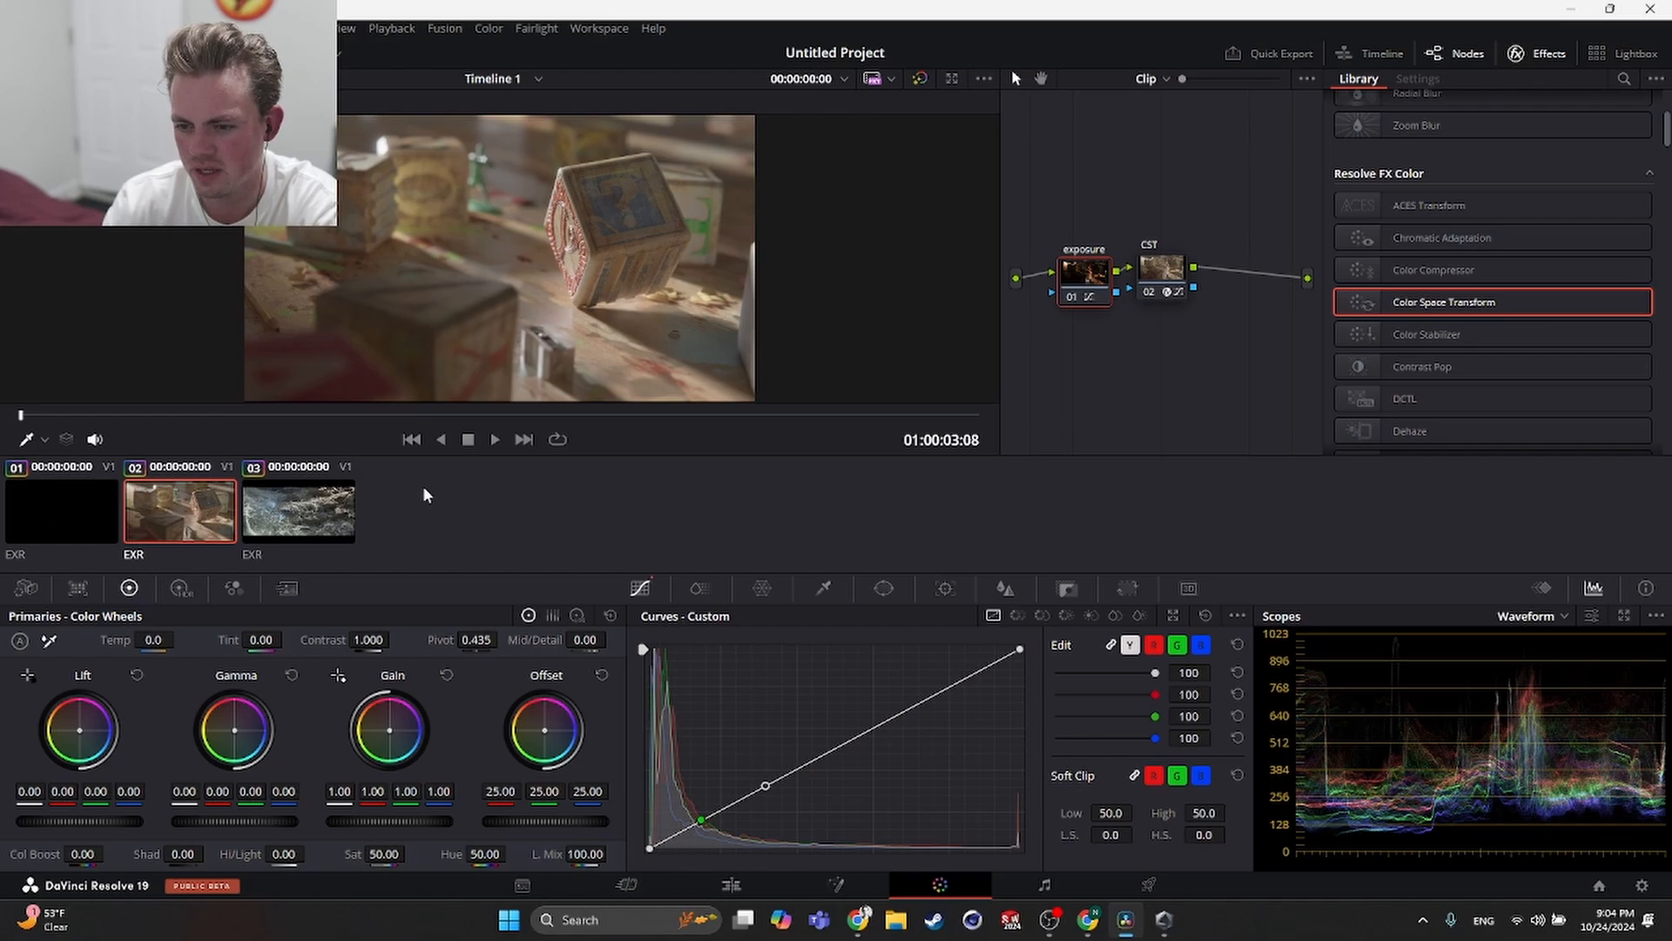
pyautogui.hotkey('ctrl', 'z')
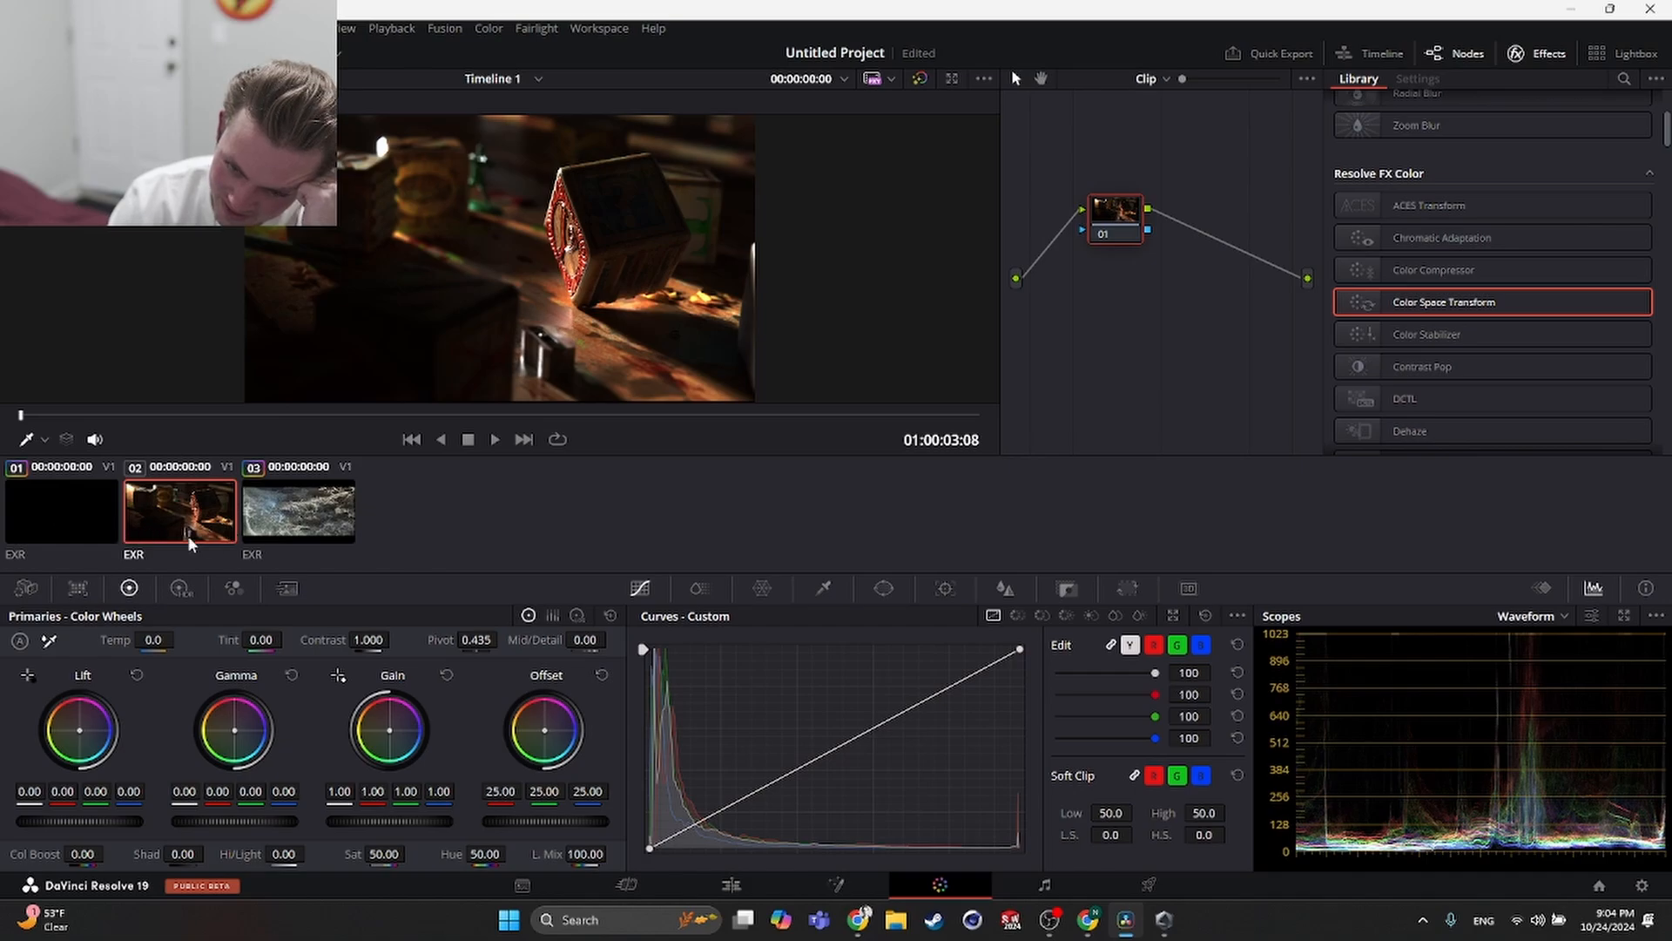
pyautogui.click(295, 510)
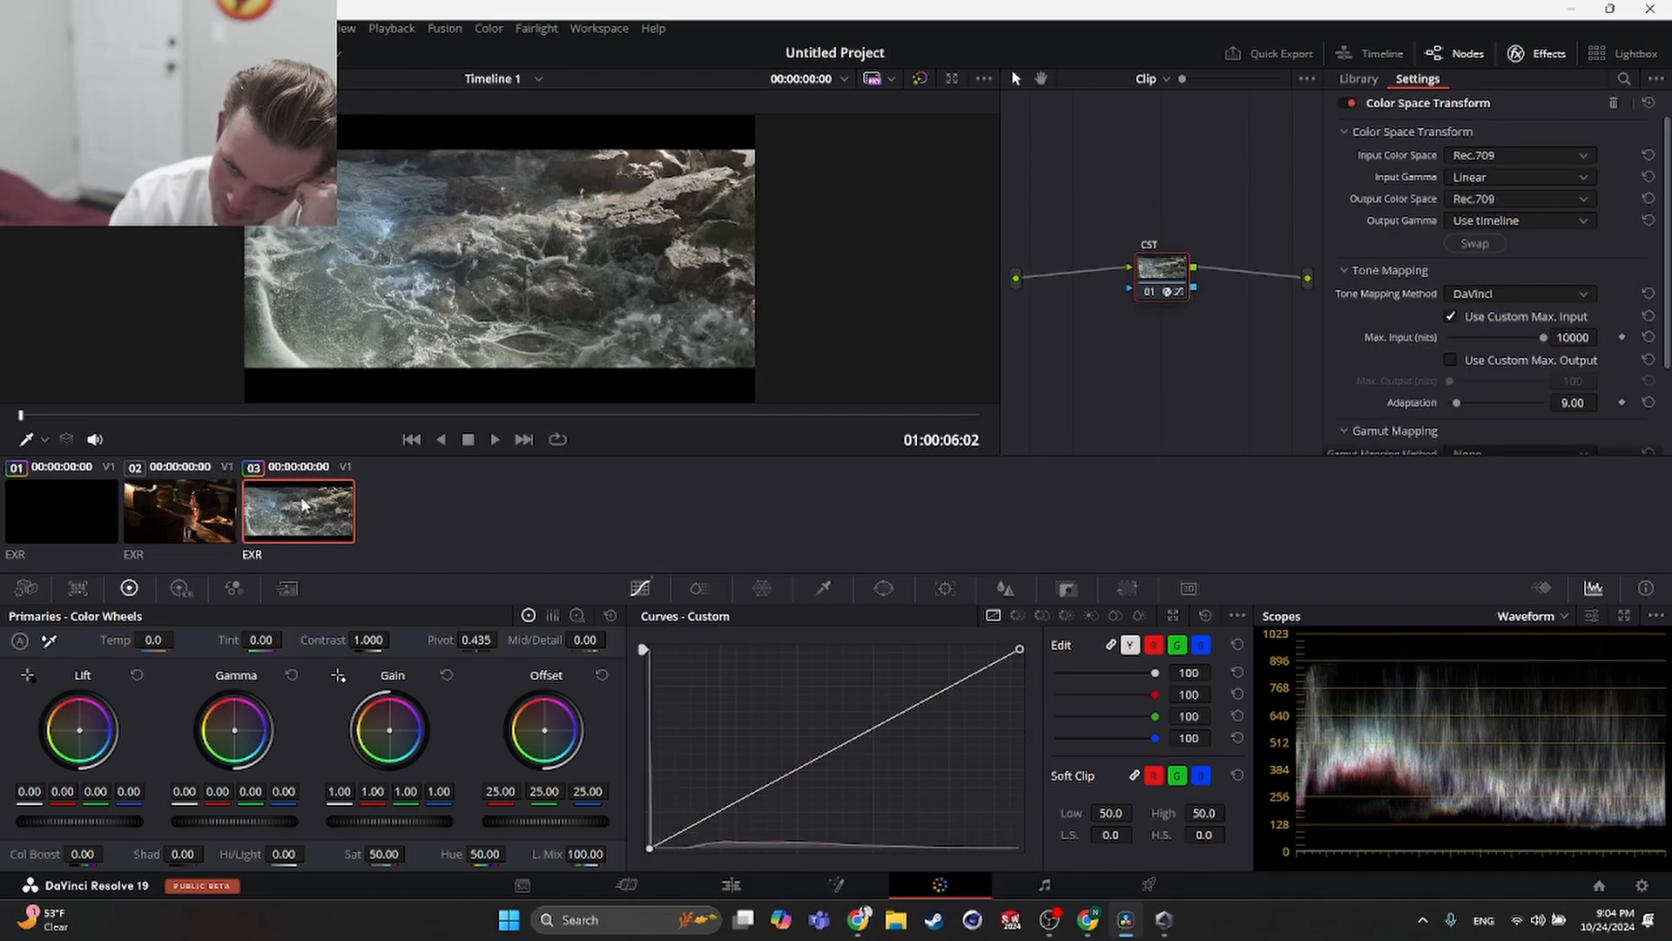
pyautogui.click(412, 440)
pyautogui.click(410, 439)
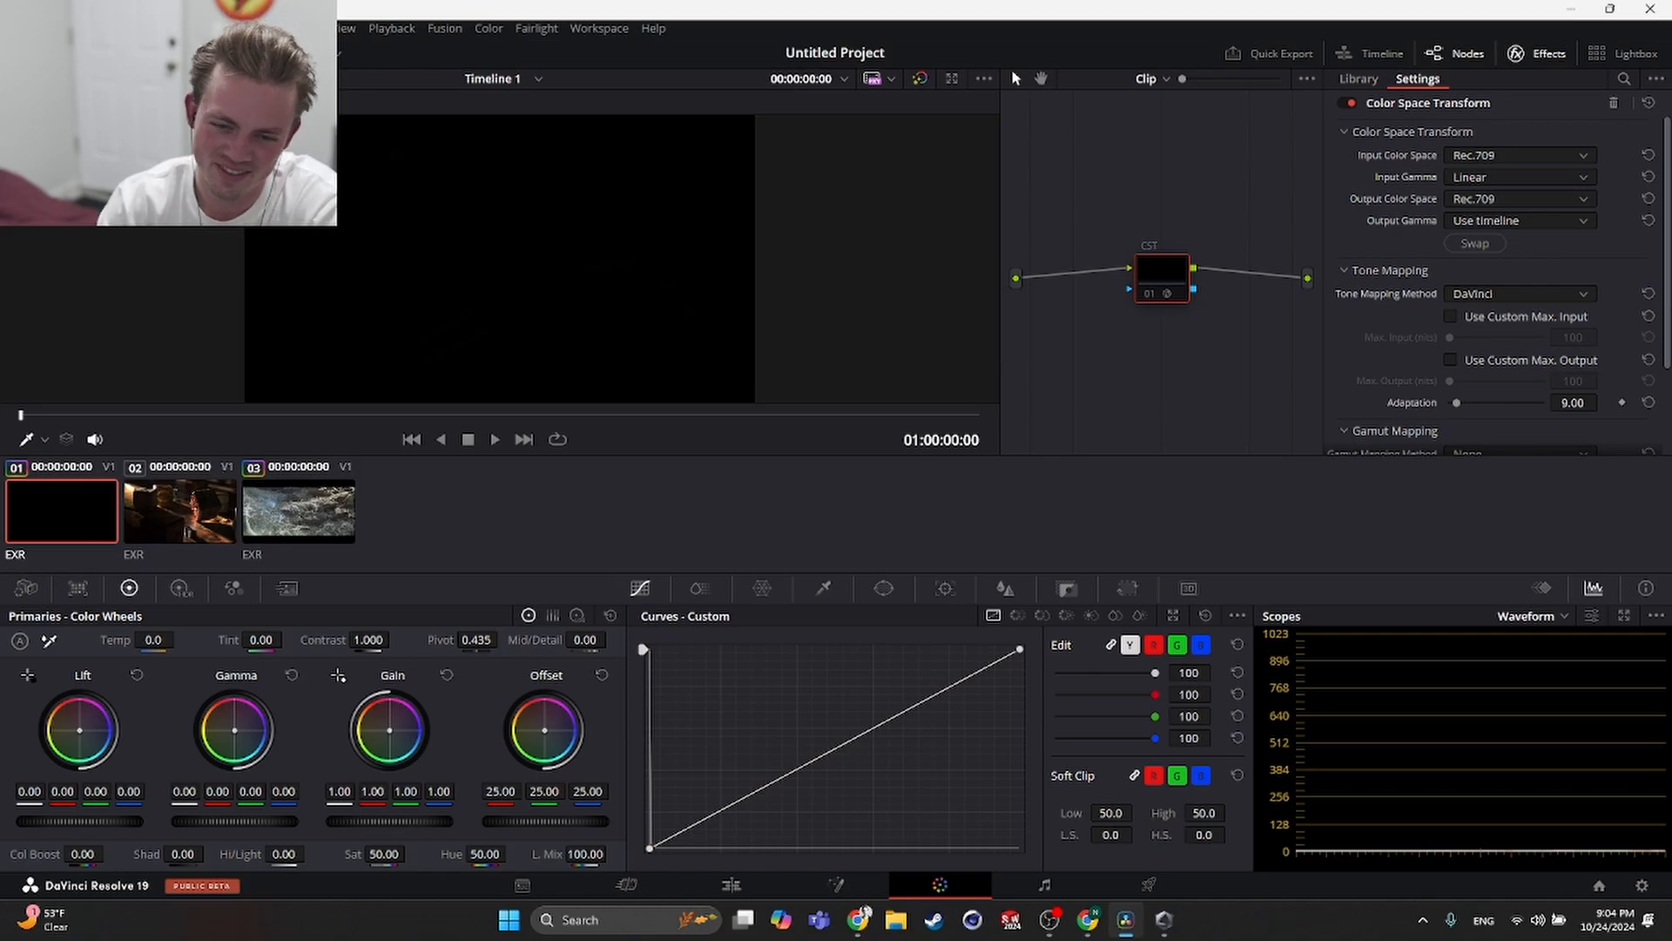
# - Switch between the three clips to compare their current node graphs
pyautogui.click(150, 518)
pyautogui.click(93, 495)
pyautogui.click(172, 509)
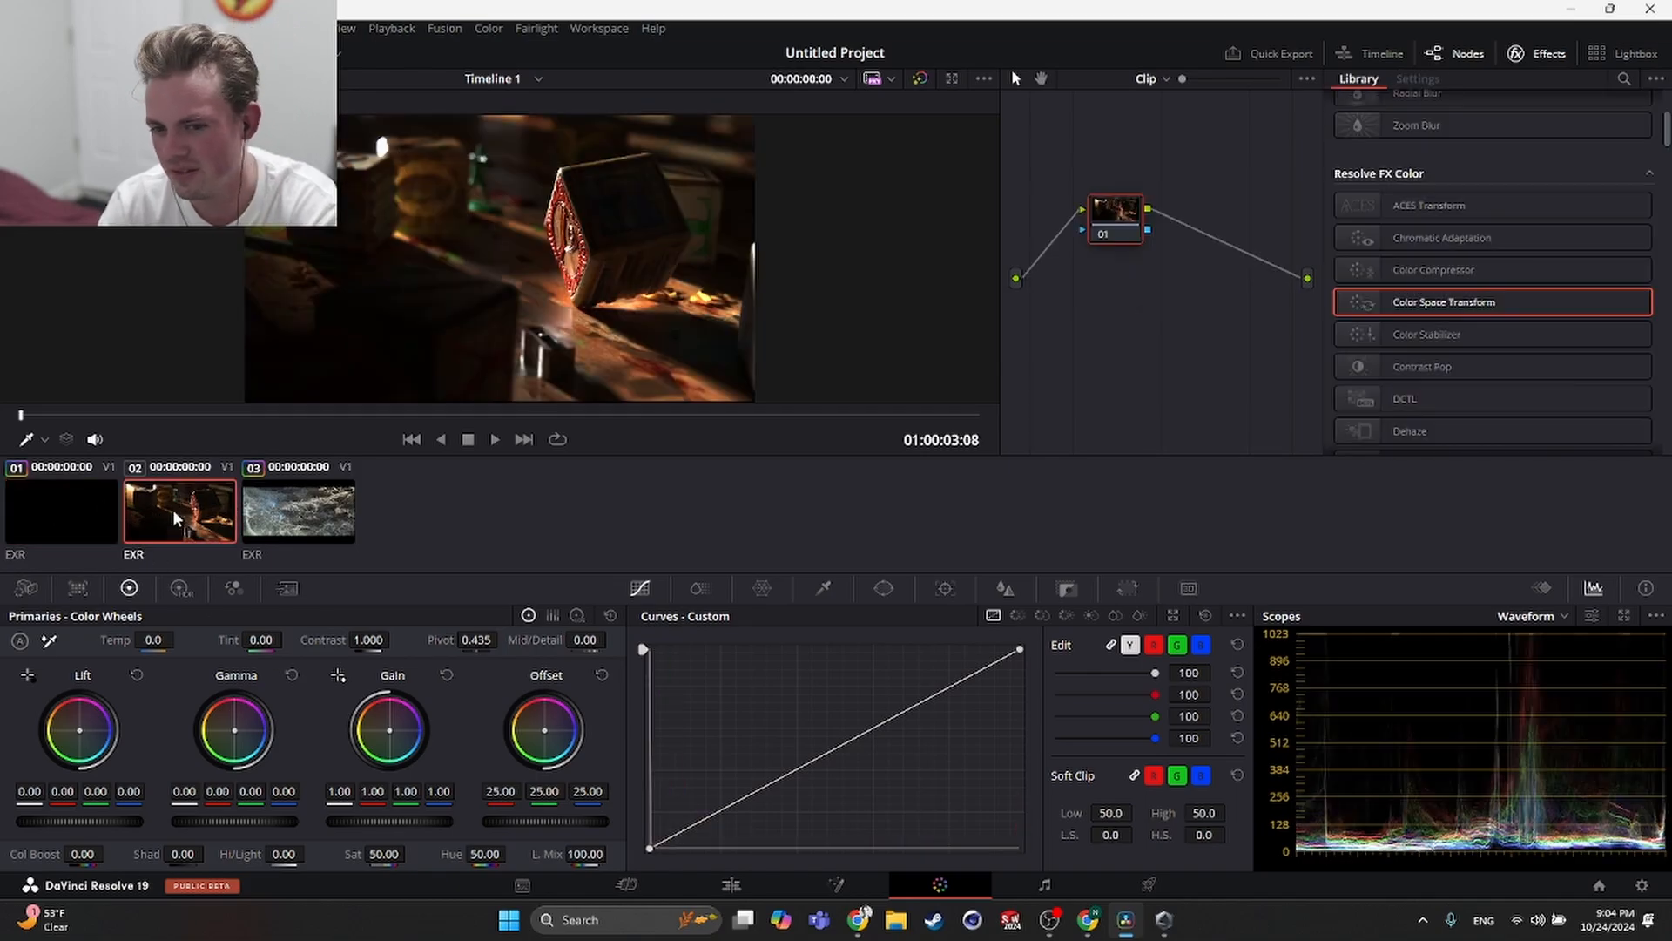
pyautogui.click(244, 510)
pyautogui.click(200, 505)
pyautogui.click(92, 486)
pyautogui.click(170, 492)
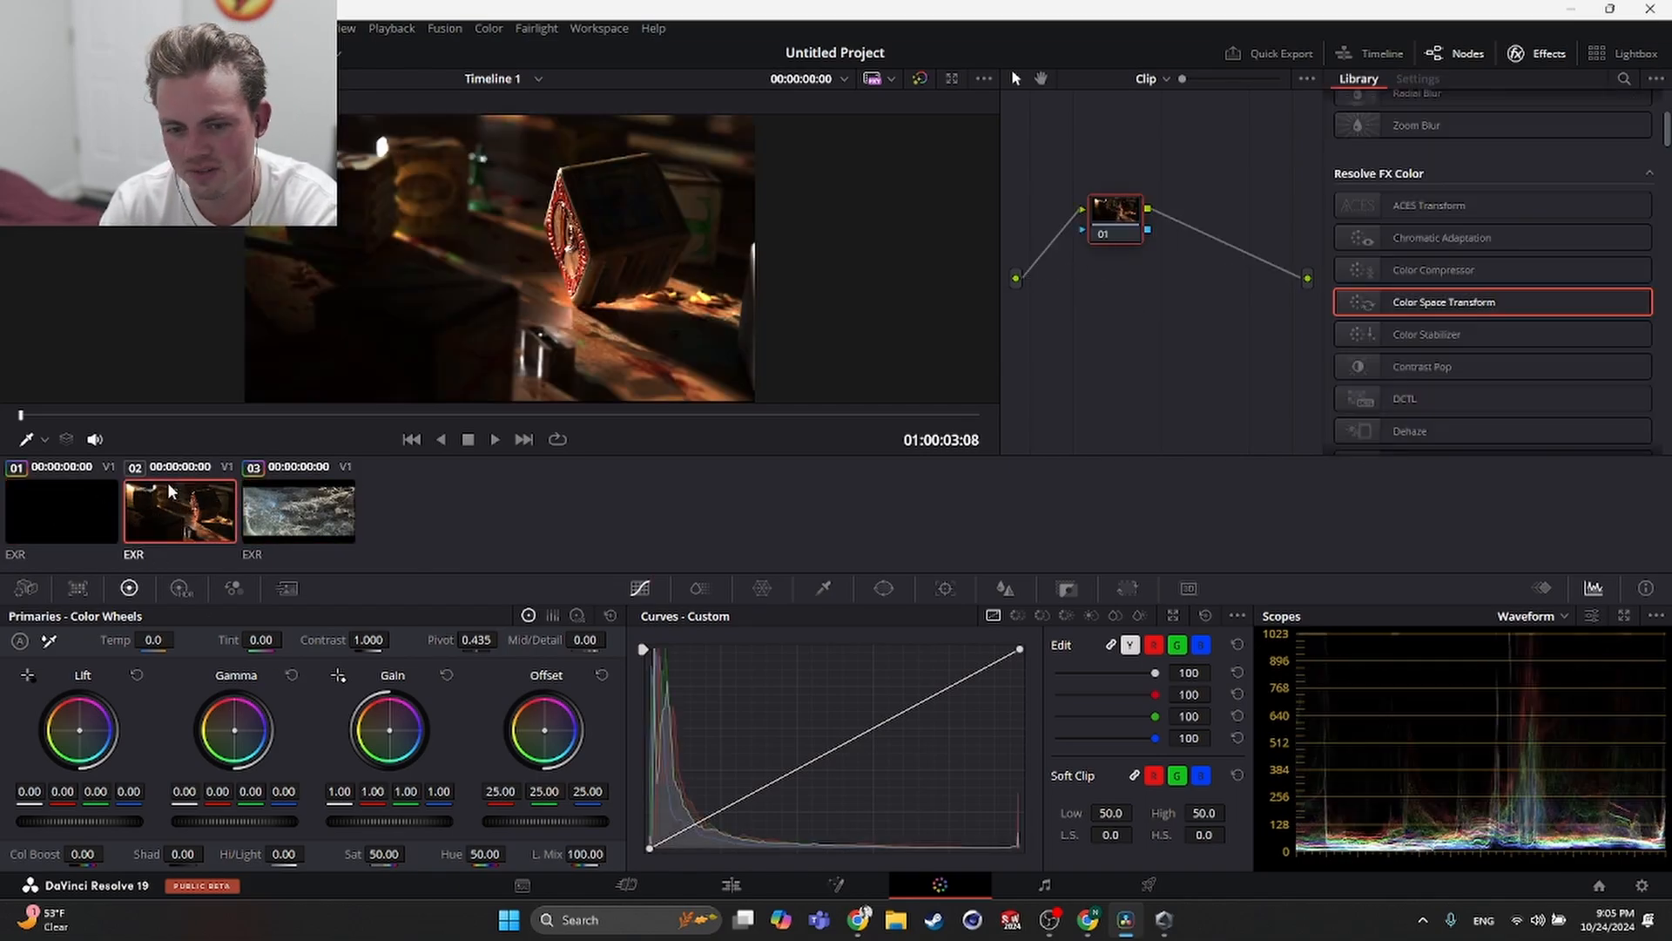
# - Try applying clip 1's grade to clip 2, then undo it
pyautogui.middleClick(40, 508)
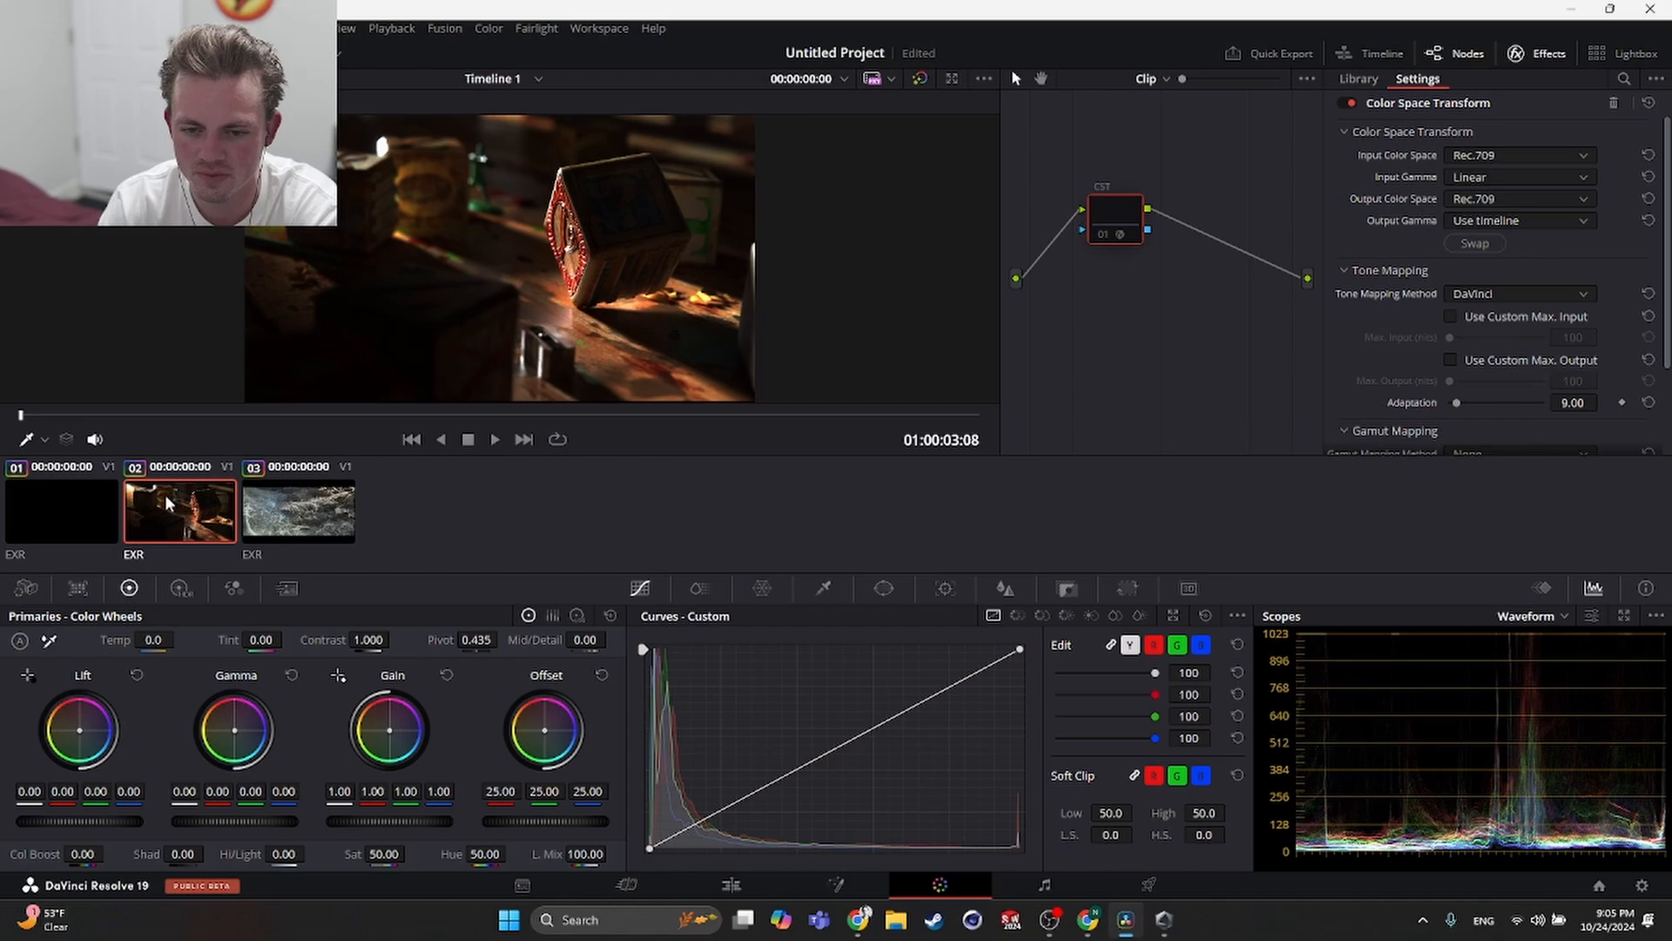
pyautogui.click(85, 511)
pyautogui.click(267, 509)
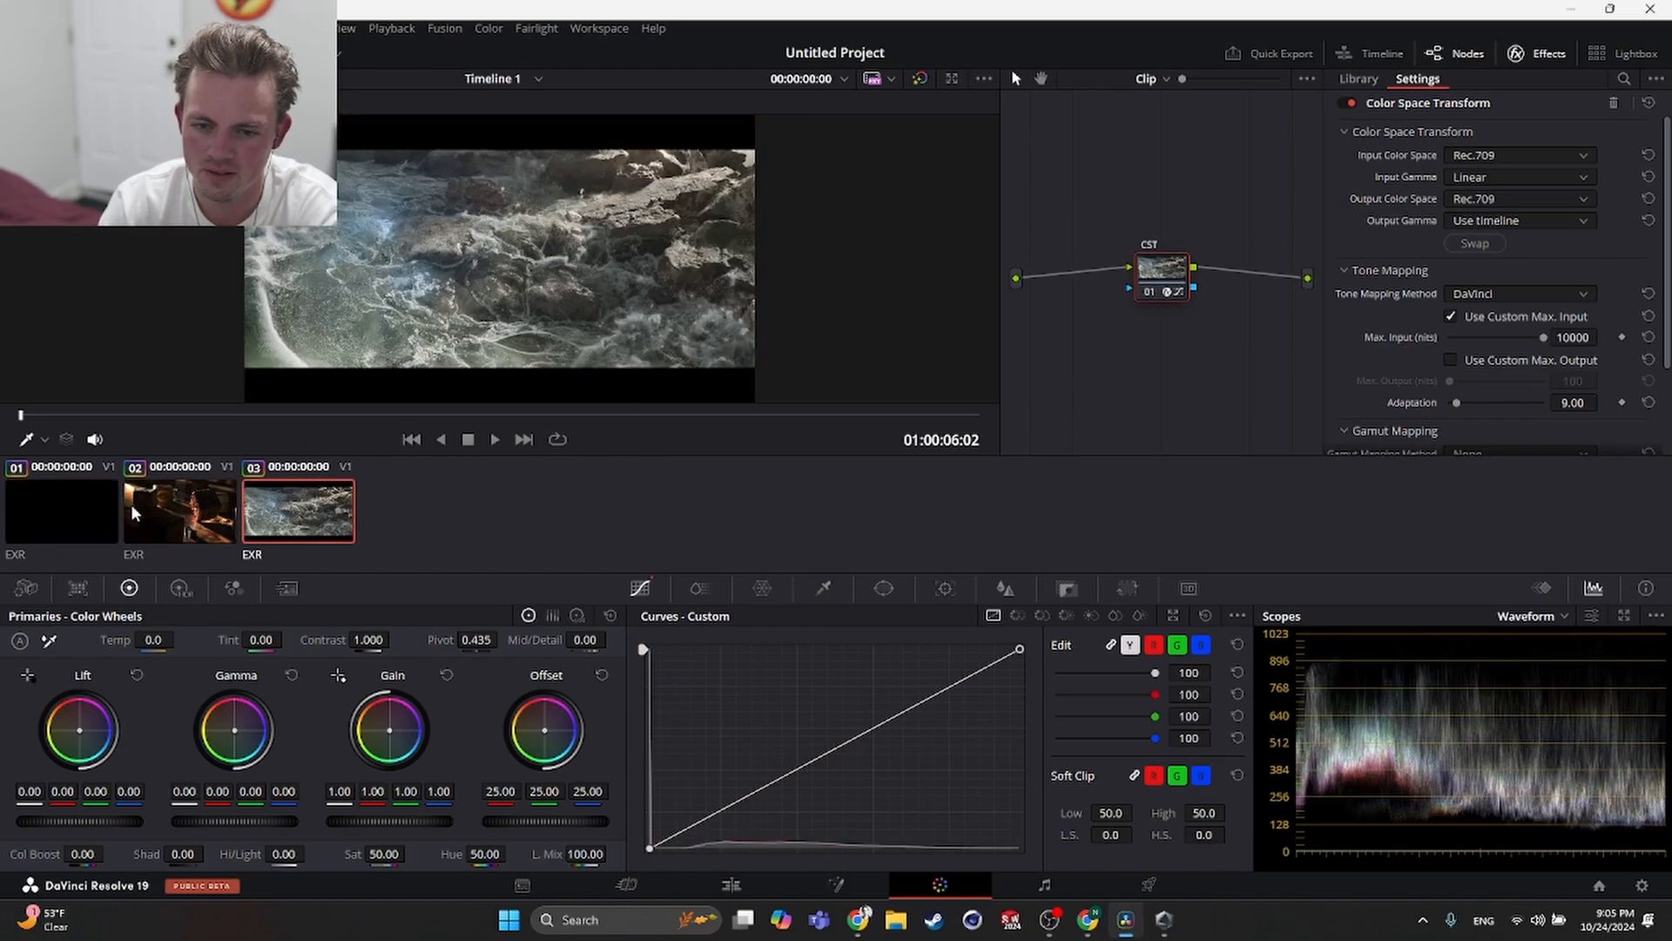
pyautogui.click(186, 510)
pyautogui.hotkey('ctrl', 'z')
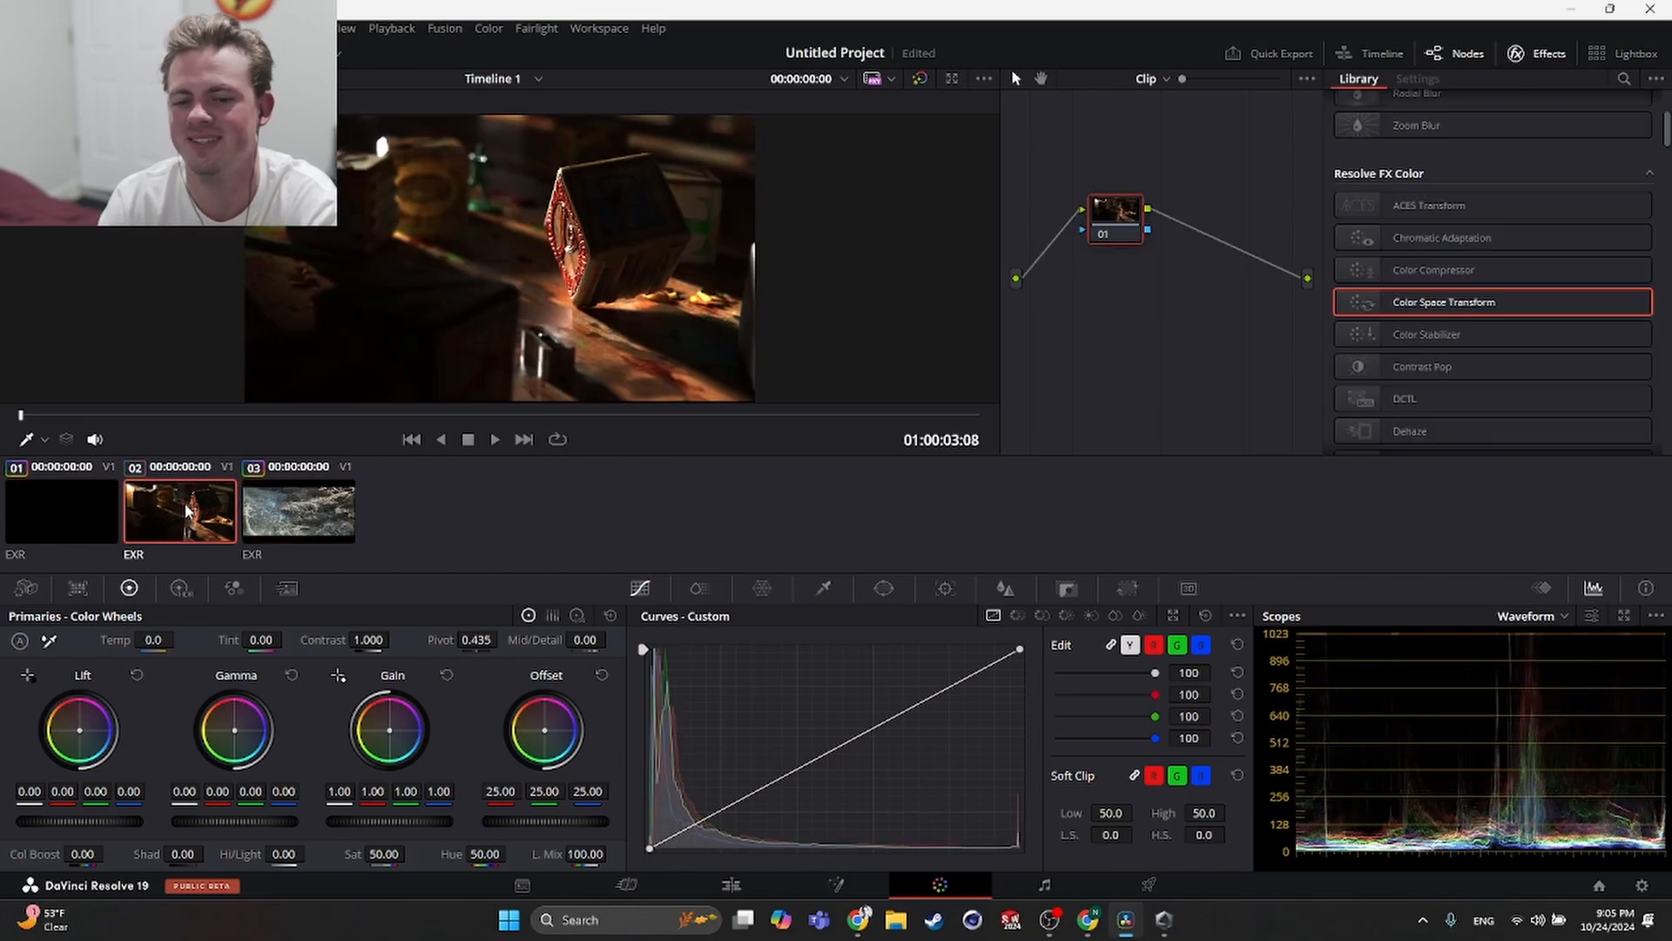
# - Select clip 1 and switch to the Edit page
pyautogui.click(80, 503)
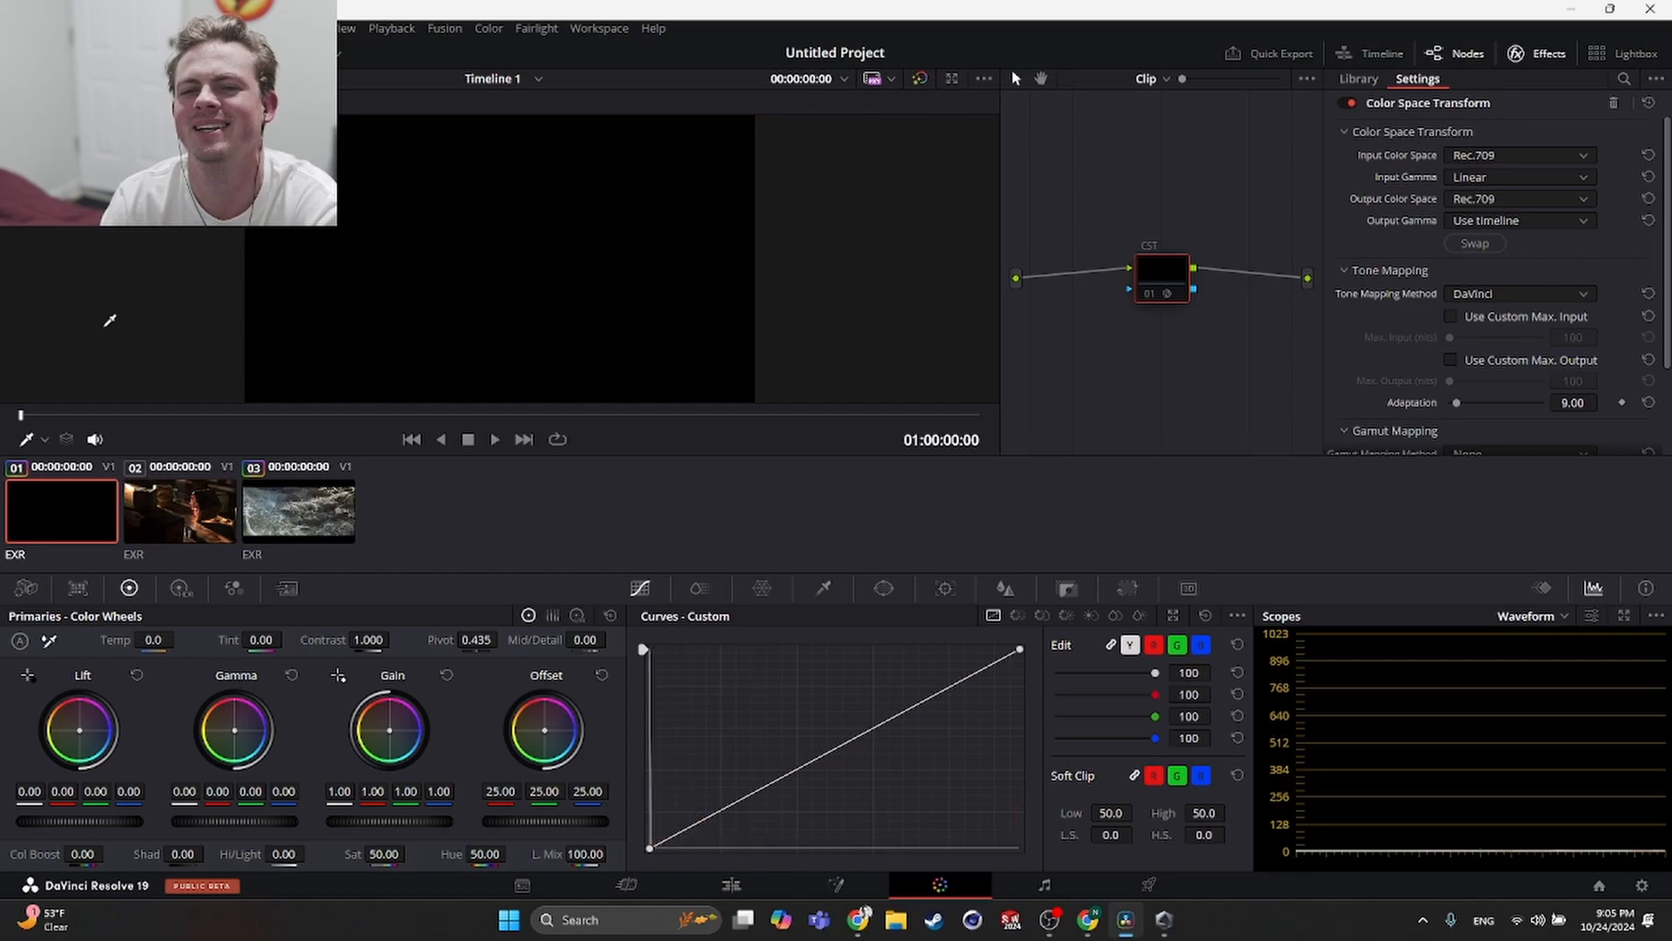
pyautogui.click(730, 885)
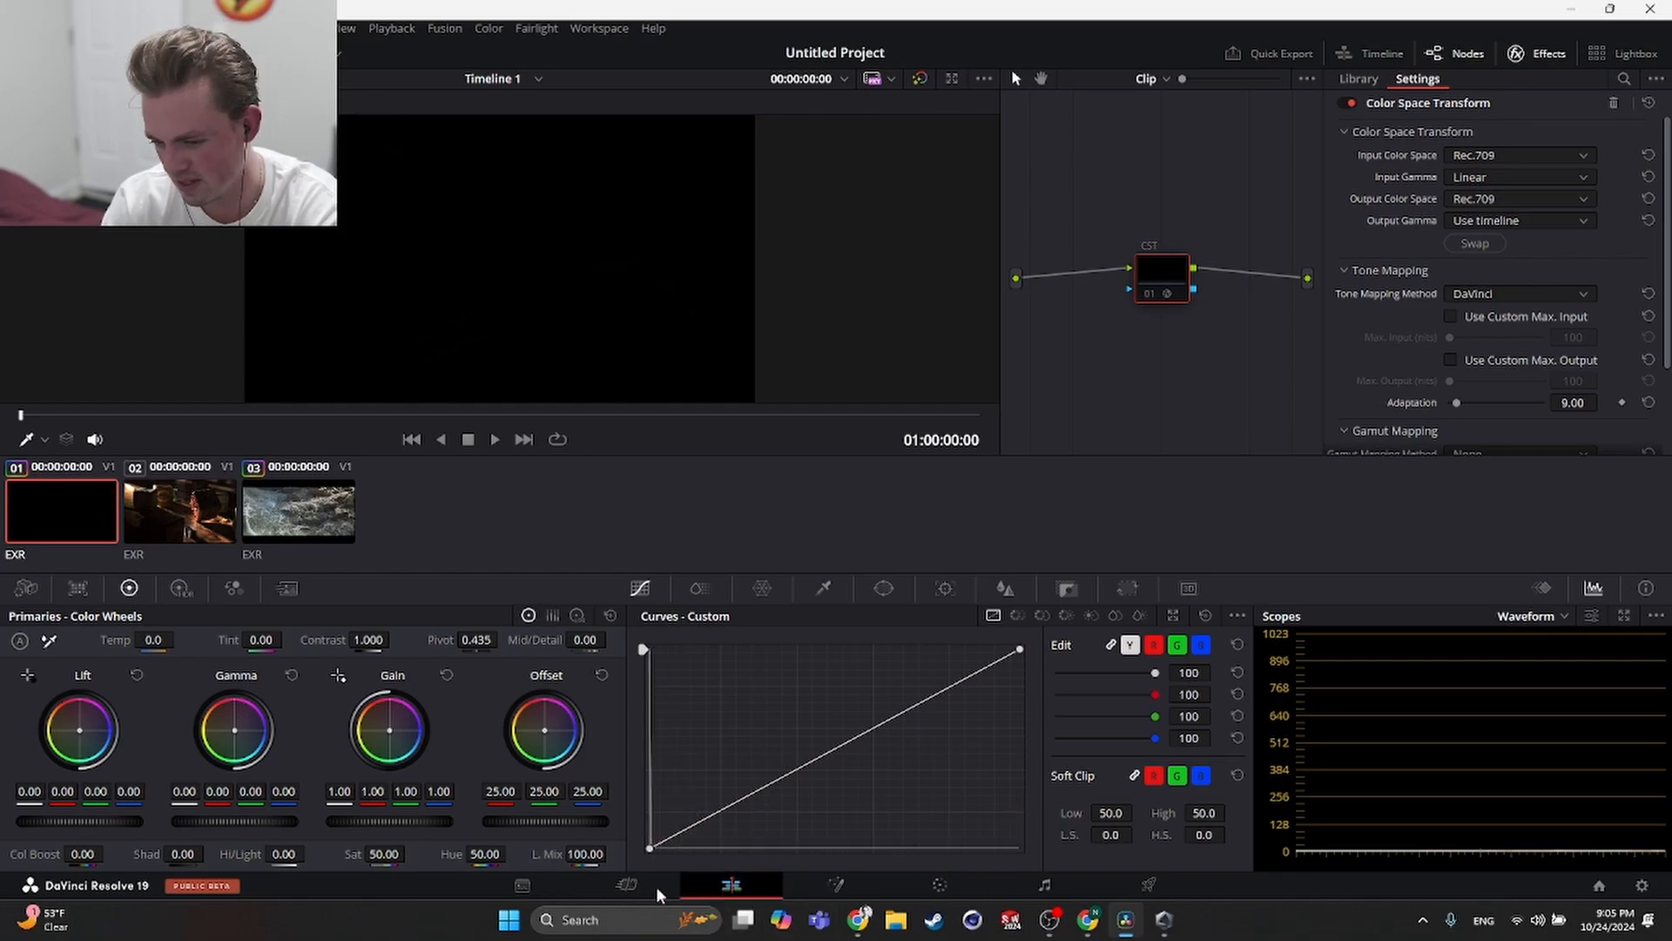
pyautogui.click(629, 884)
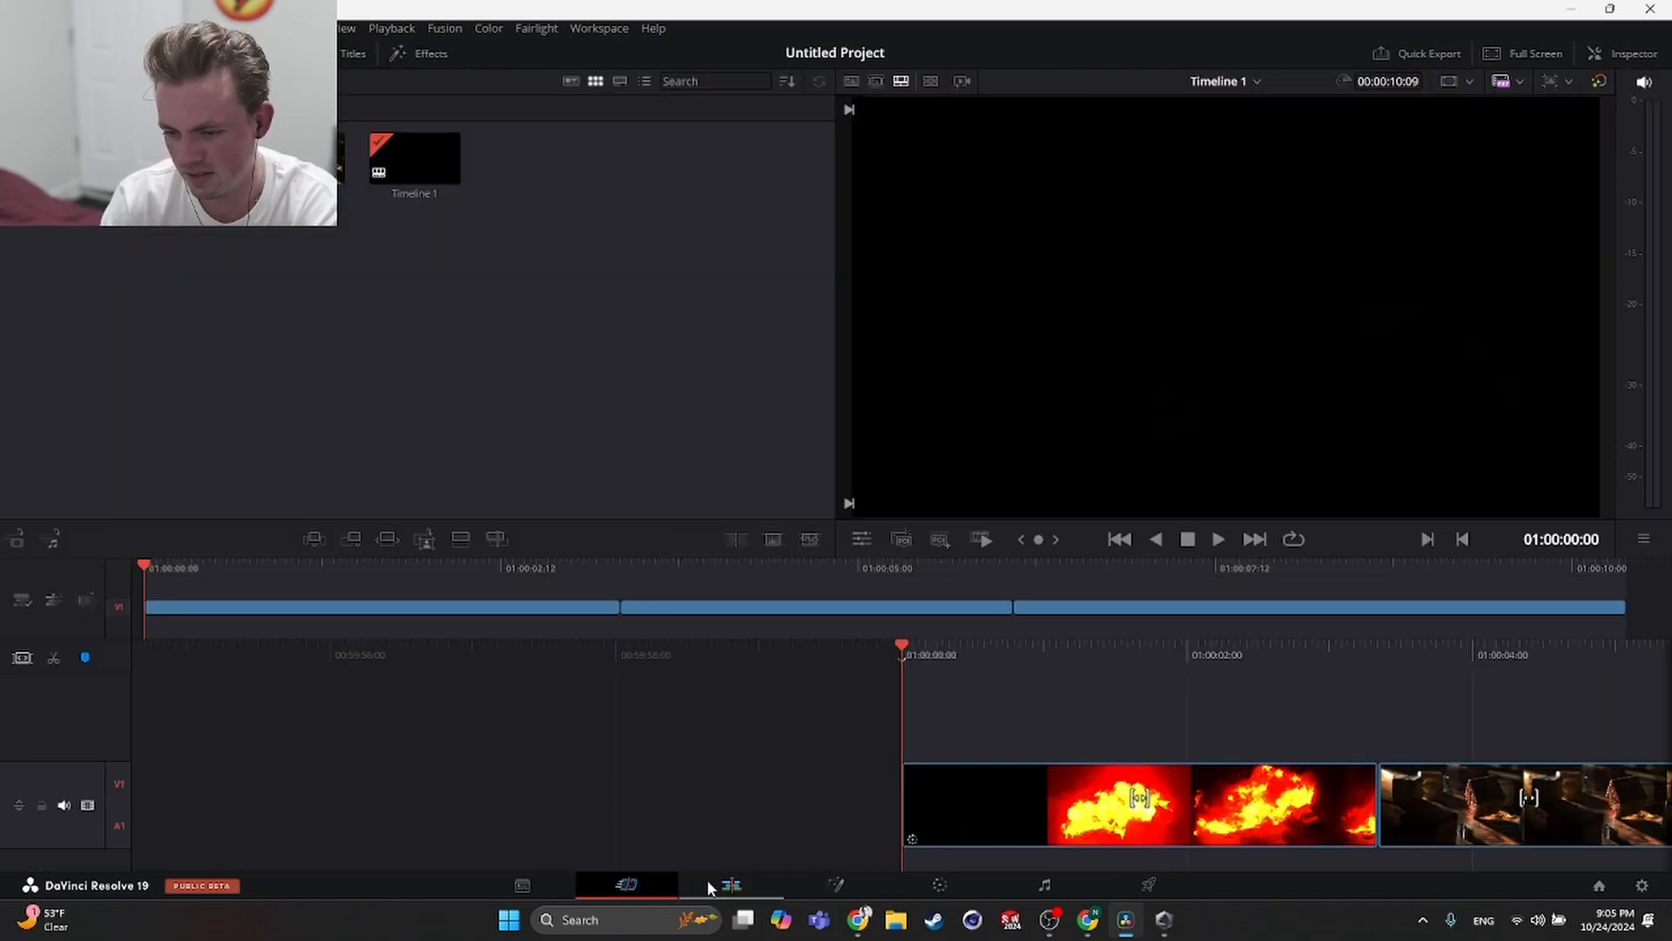
# - Delete all clips from the timeline and then delete Timeline 1 itself from the media pool
pyautogui.hotkey('ctrl', 'a')
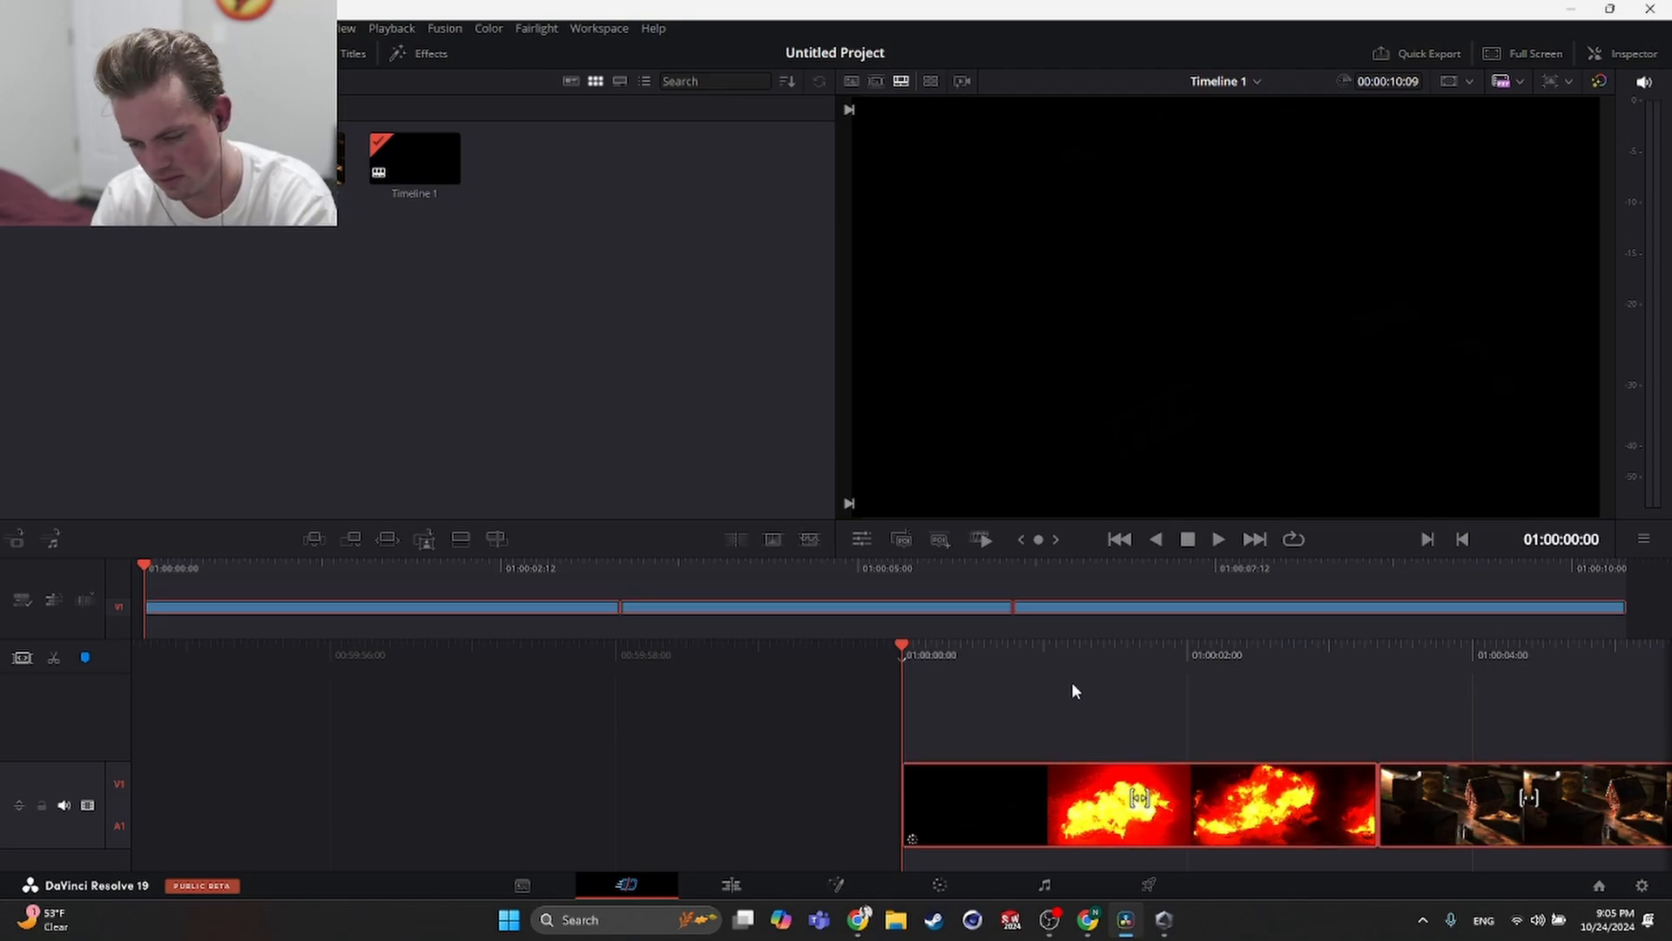
pyautogui.press('Delete')
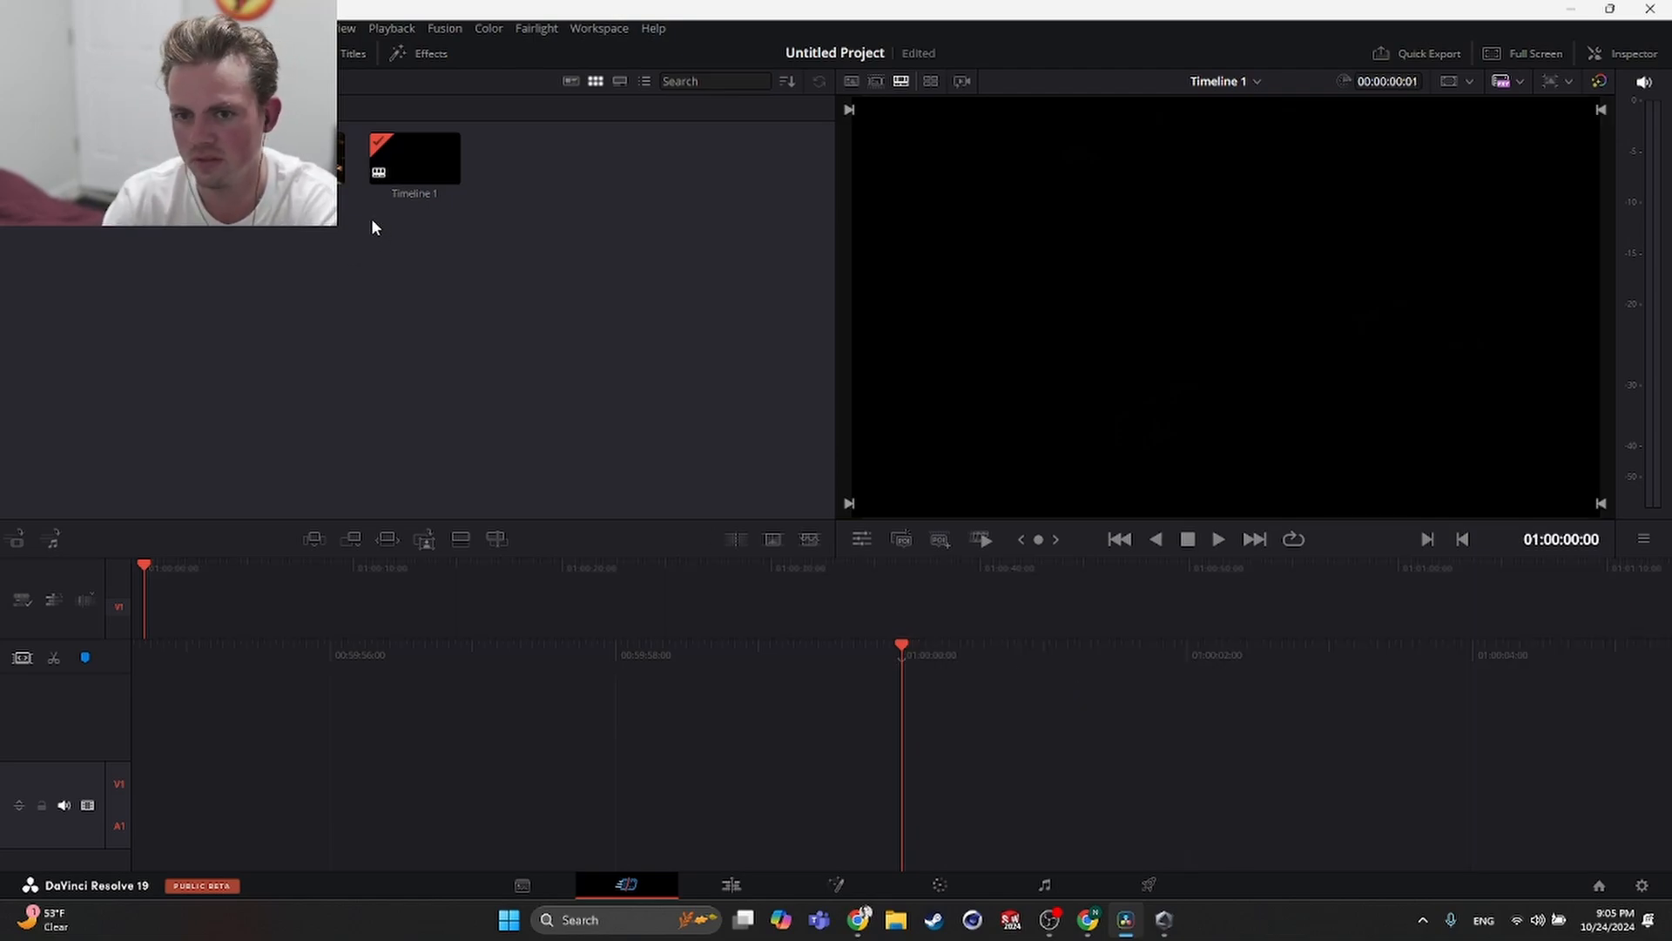
pyautogui.press('Delete')
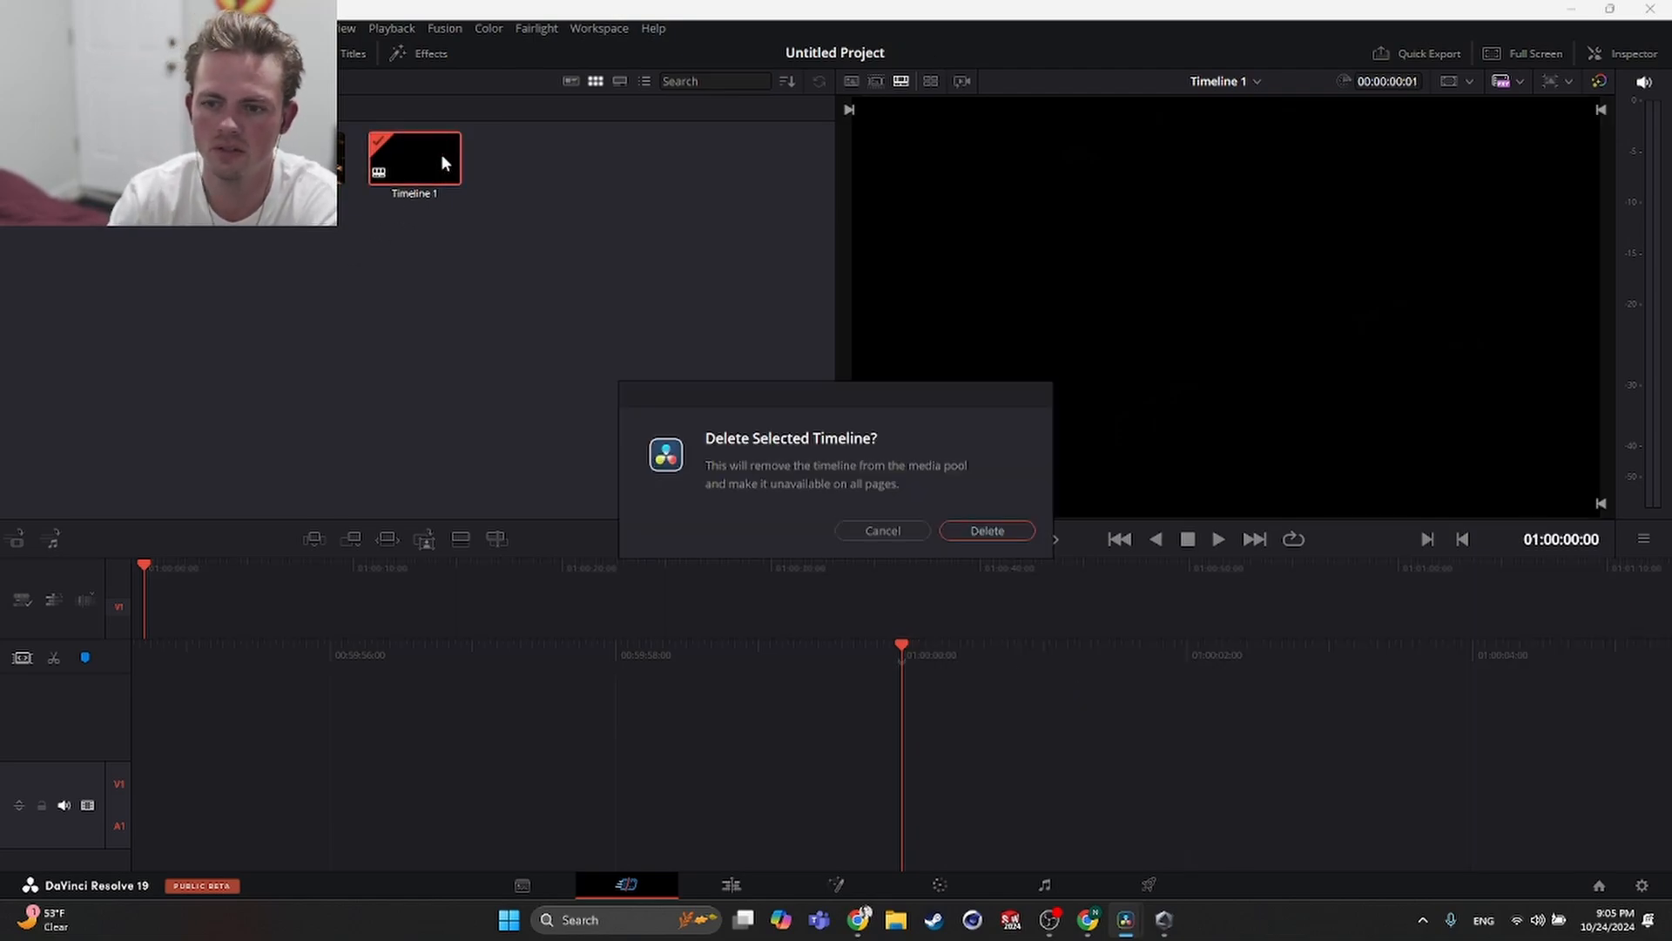
pyautogui.click(987, 530)
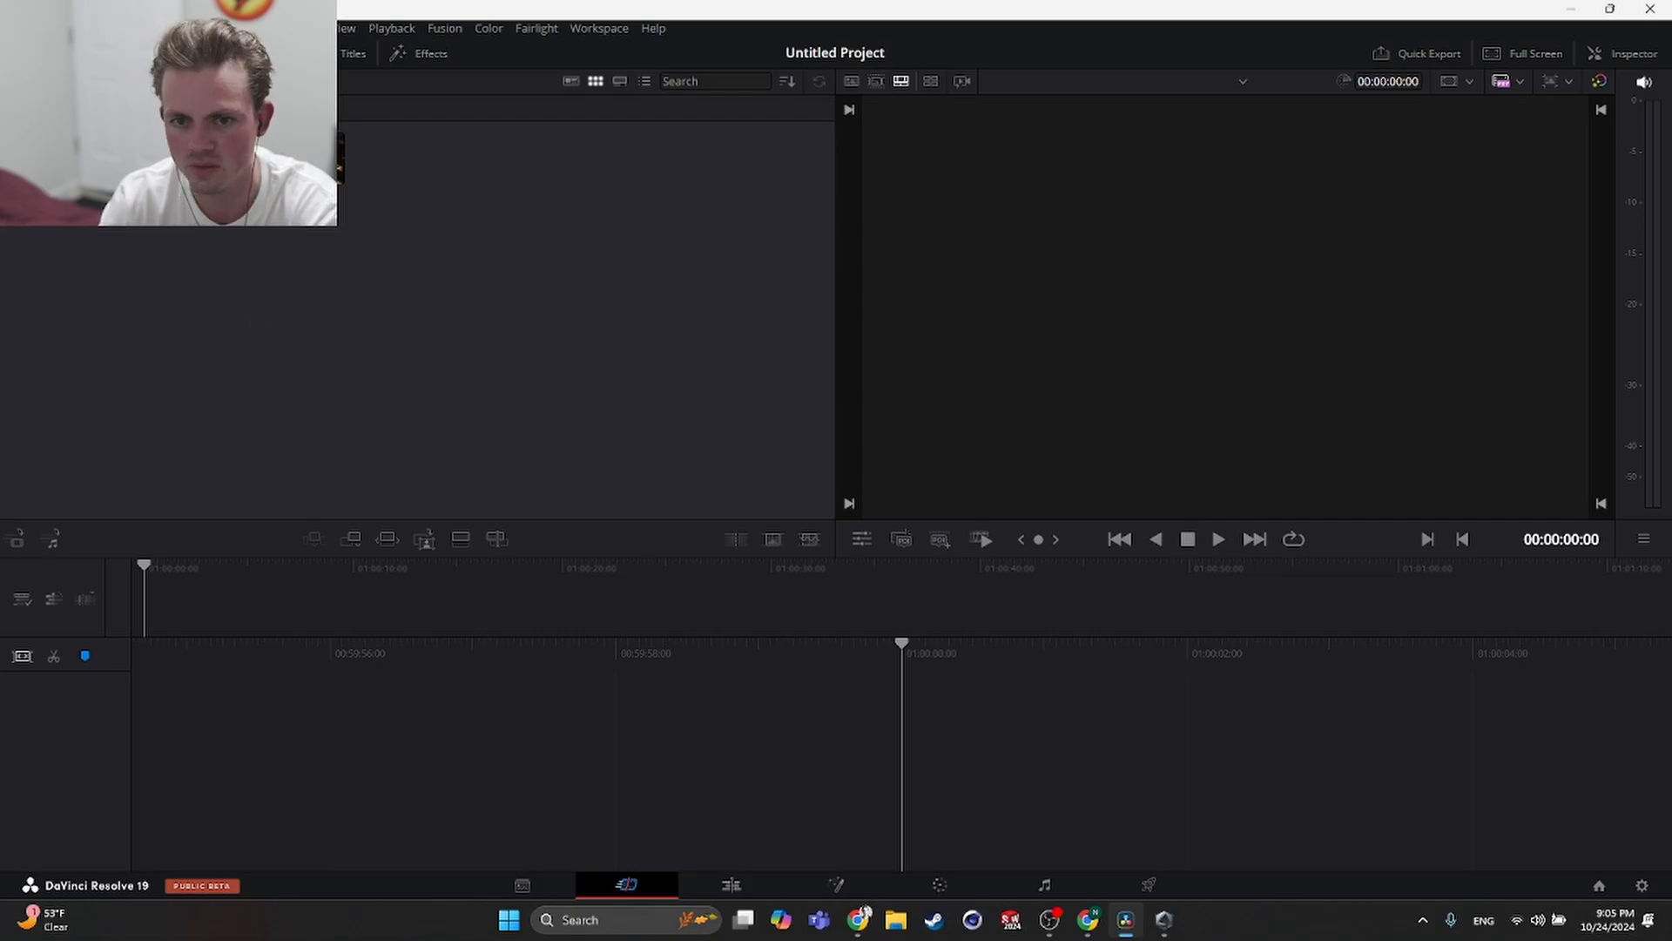
# - Create a new timeline from the first EXR clip and add the other two EXR clips after it
pyautogui.moveTo(246, 269); pyautogui.dragTo(1010, 766)
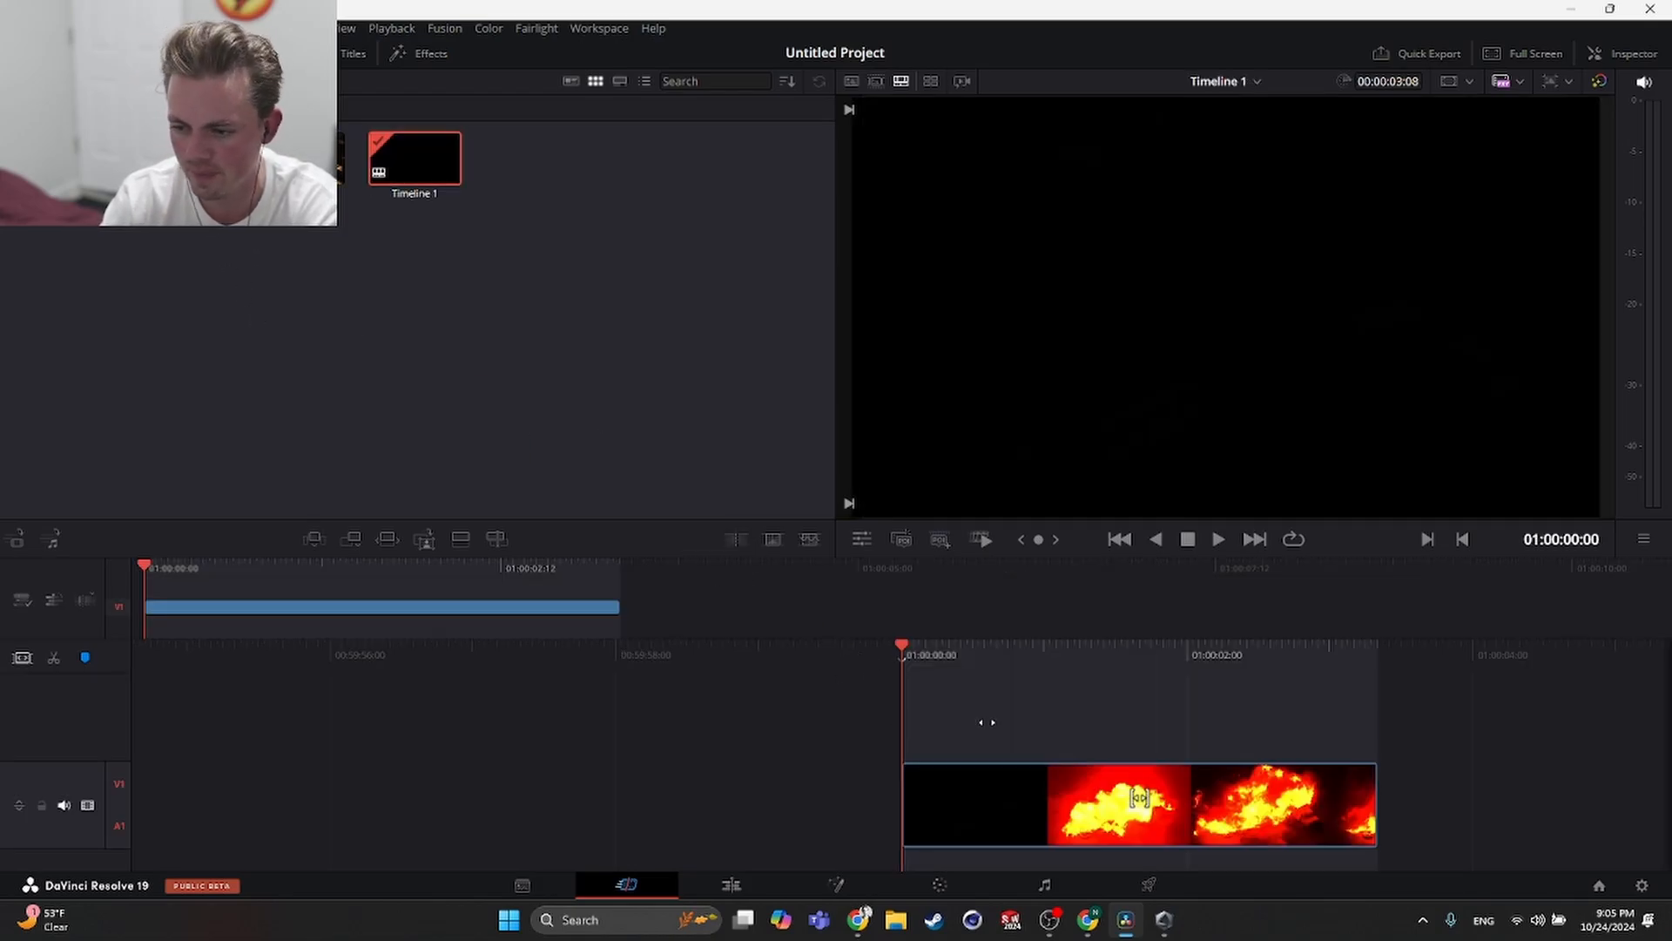
pyautogui.press('space')
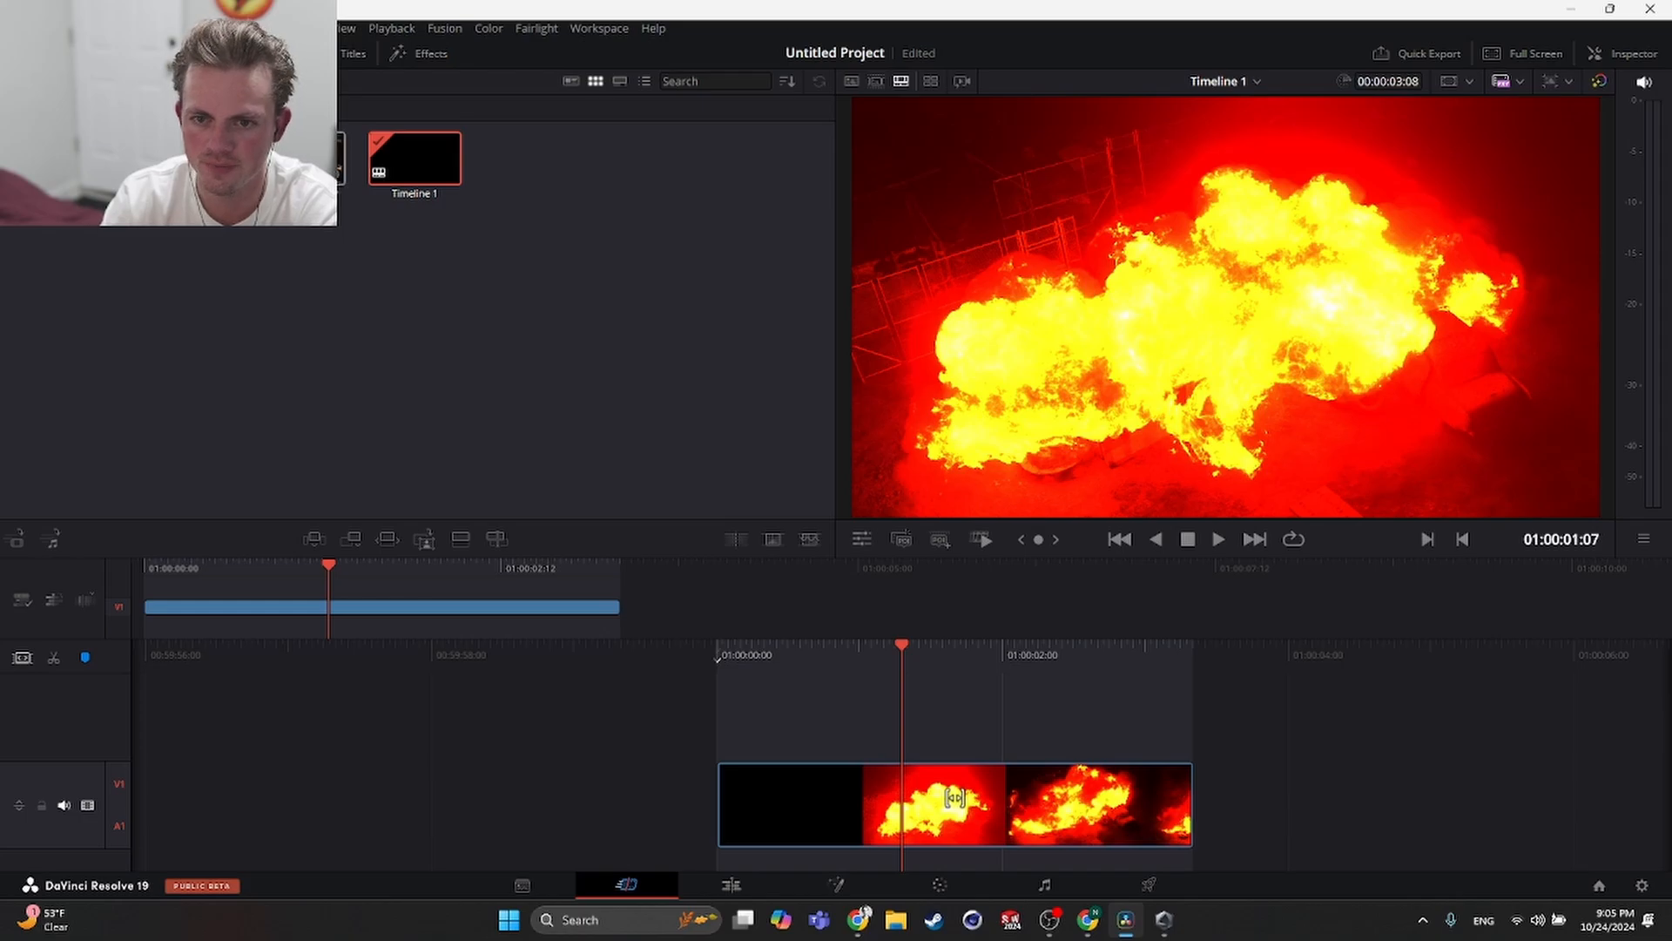
pyautogui.moveTo(300, 158); pyautogui.dragTo(1233, 729)
pyautogui.moveTo(184, 159); pyautogui.dragTo(1608, 800)
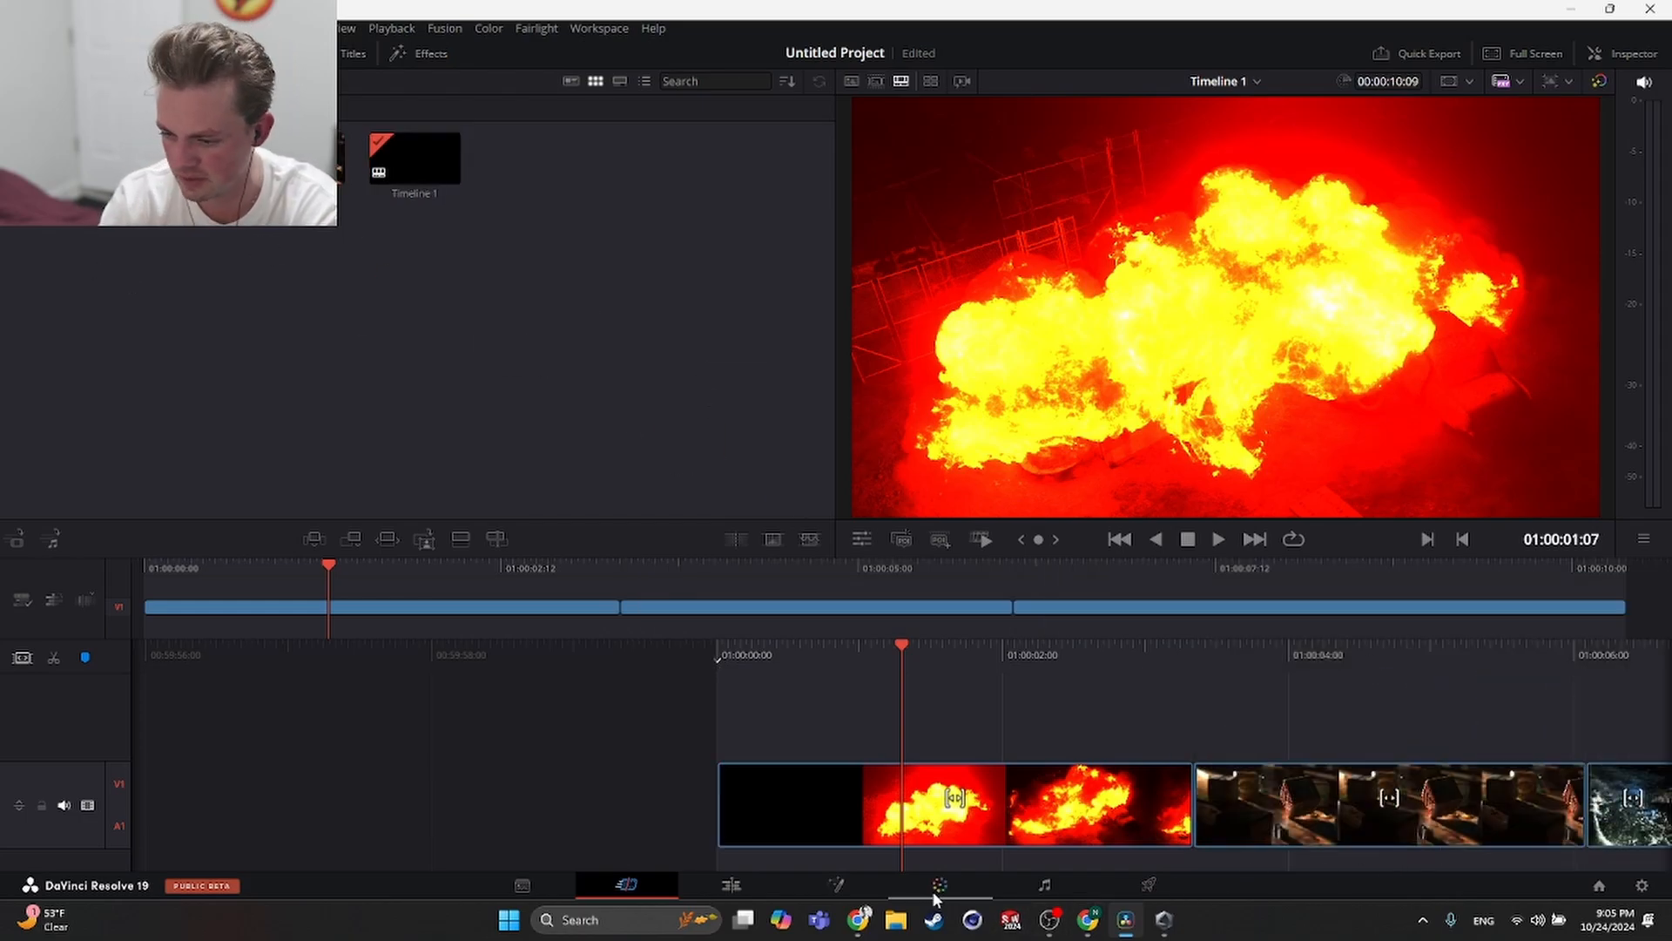
# - Apply Color Space Transform to clip 1's node on the Color page and set its input color space to Rec.709
pyautogui.click(899, 887)
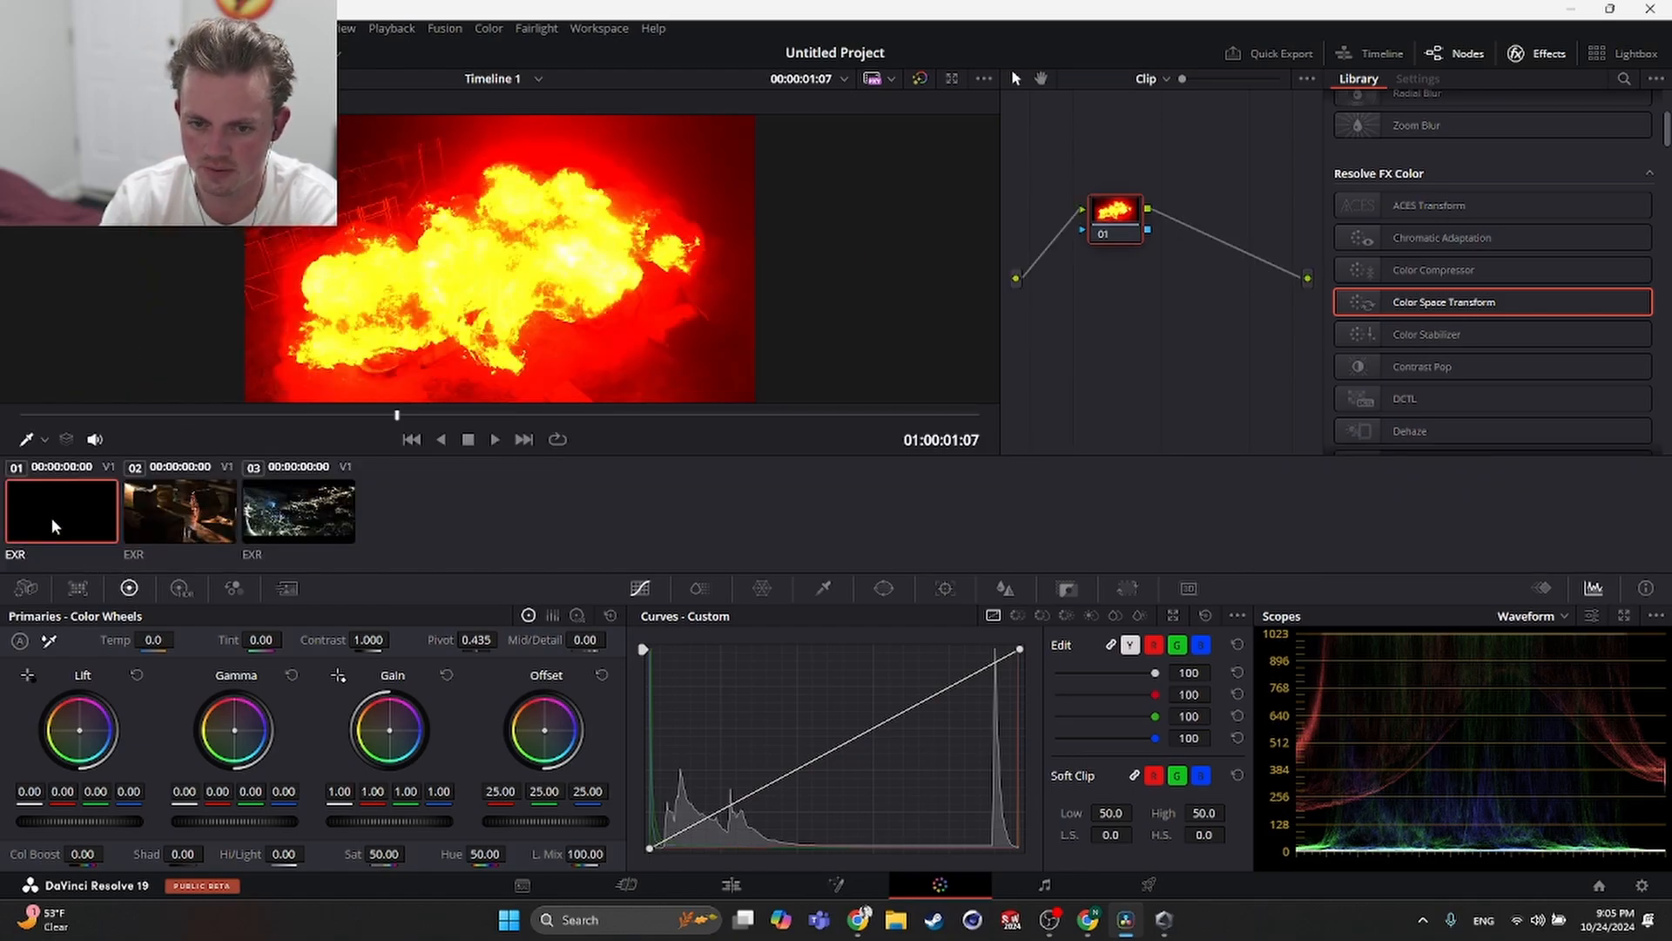
pyautogui.moveTo(1466, 312); pyautogui.dragTo(1126, 225)
pyautogui.click(1520, 155)
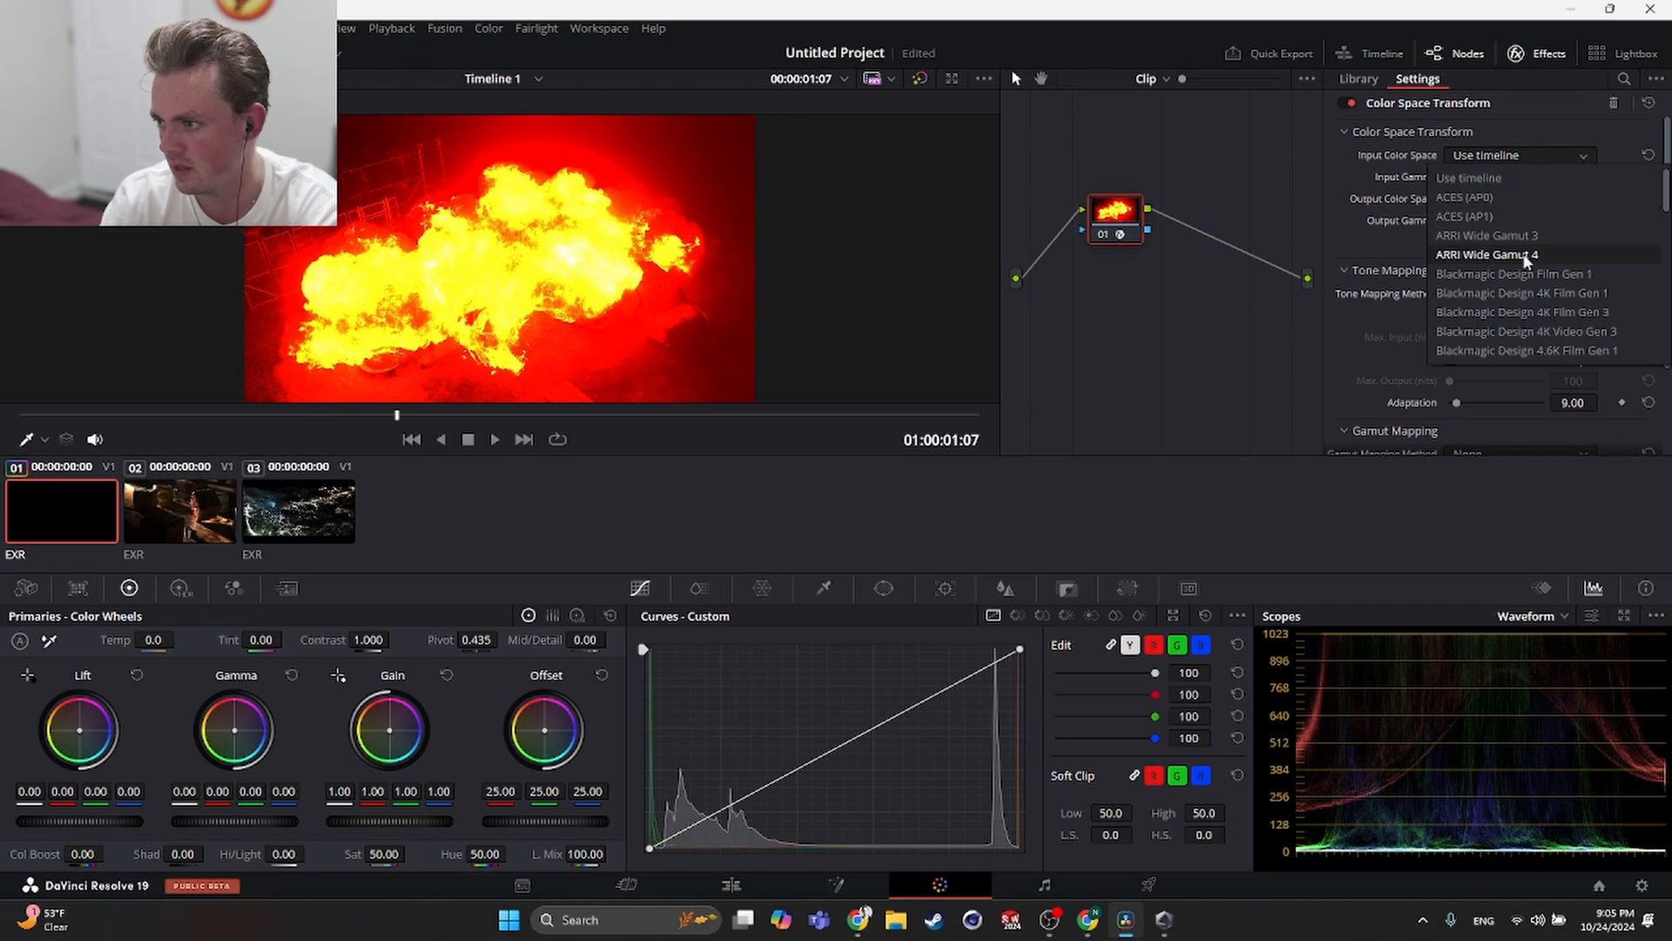
pyautogui.scroll(-6, 1520, 251)
pyautogui.scroll(4, 1522, 252)
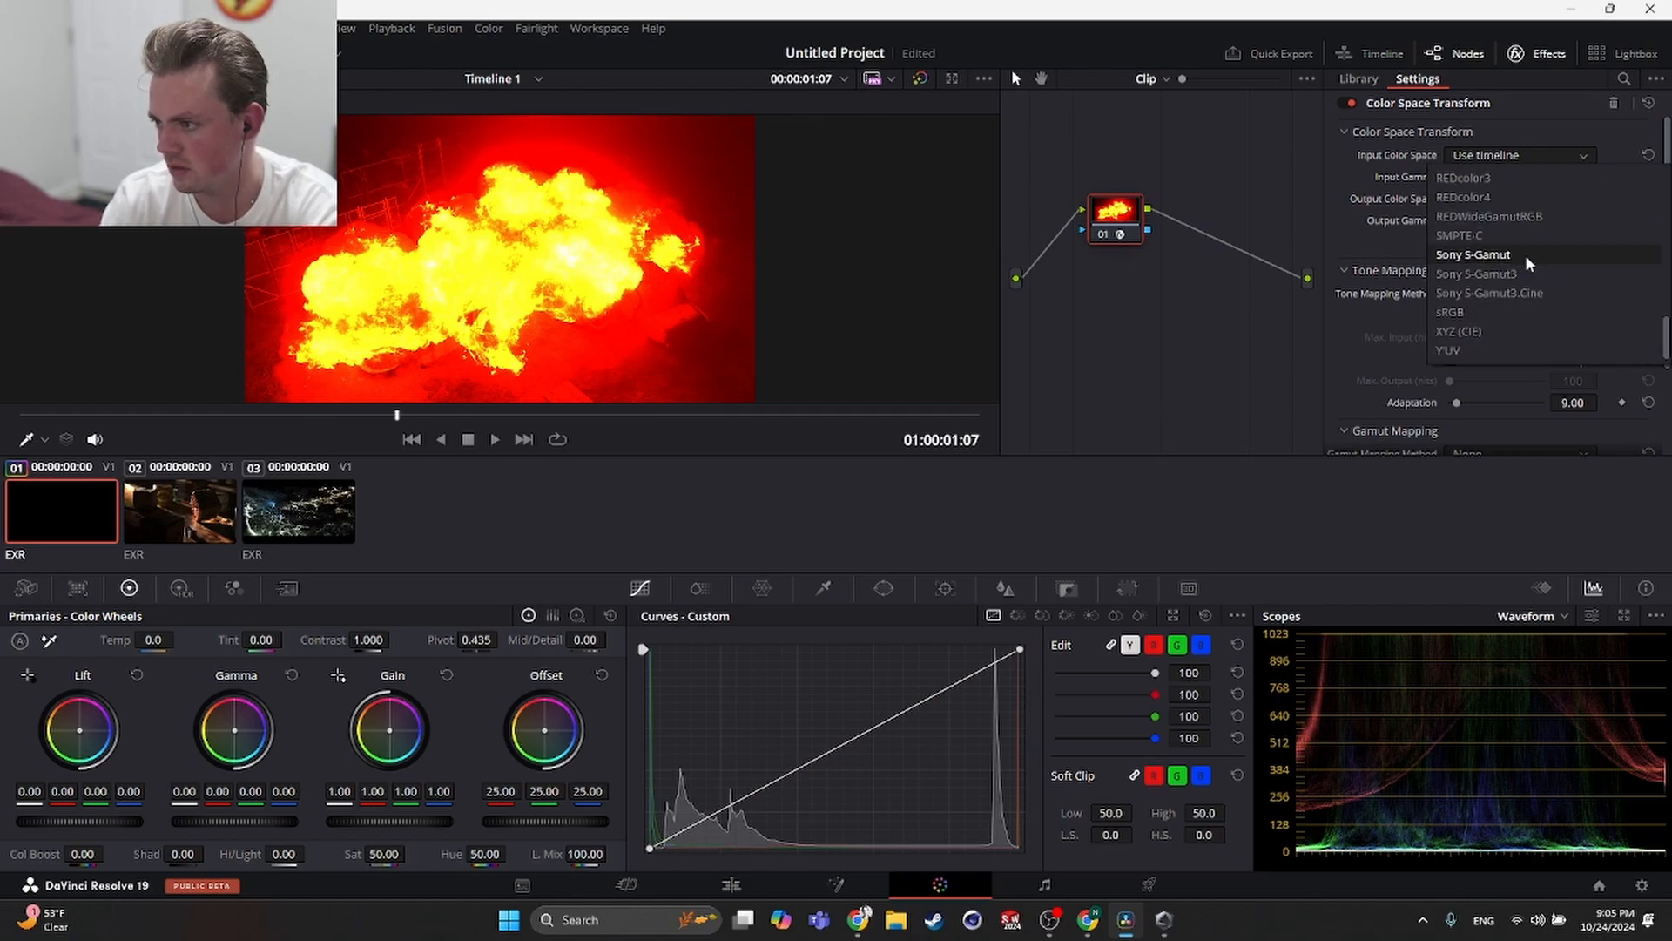
pyautogui.scroll(4, 1533, 258)
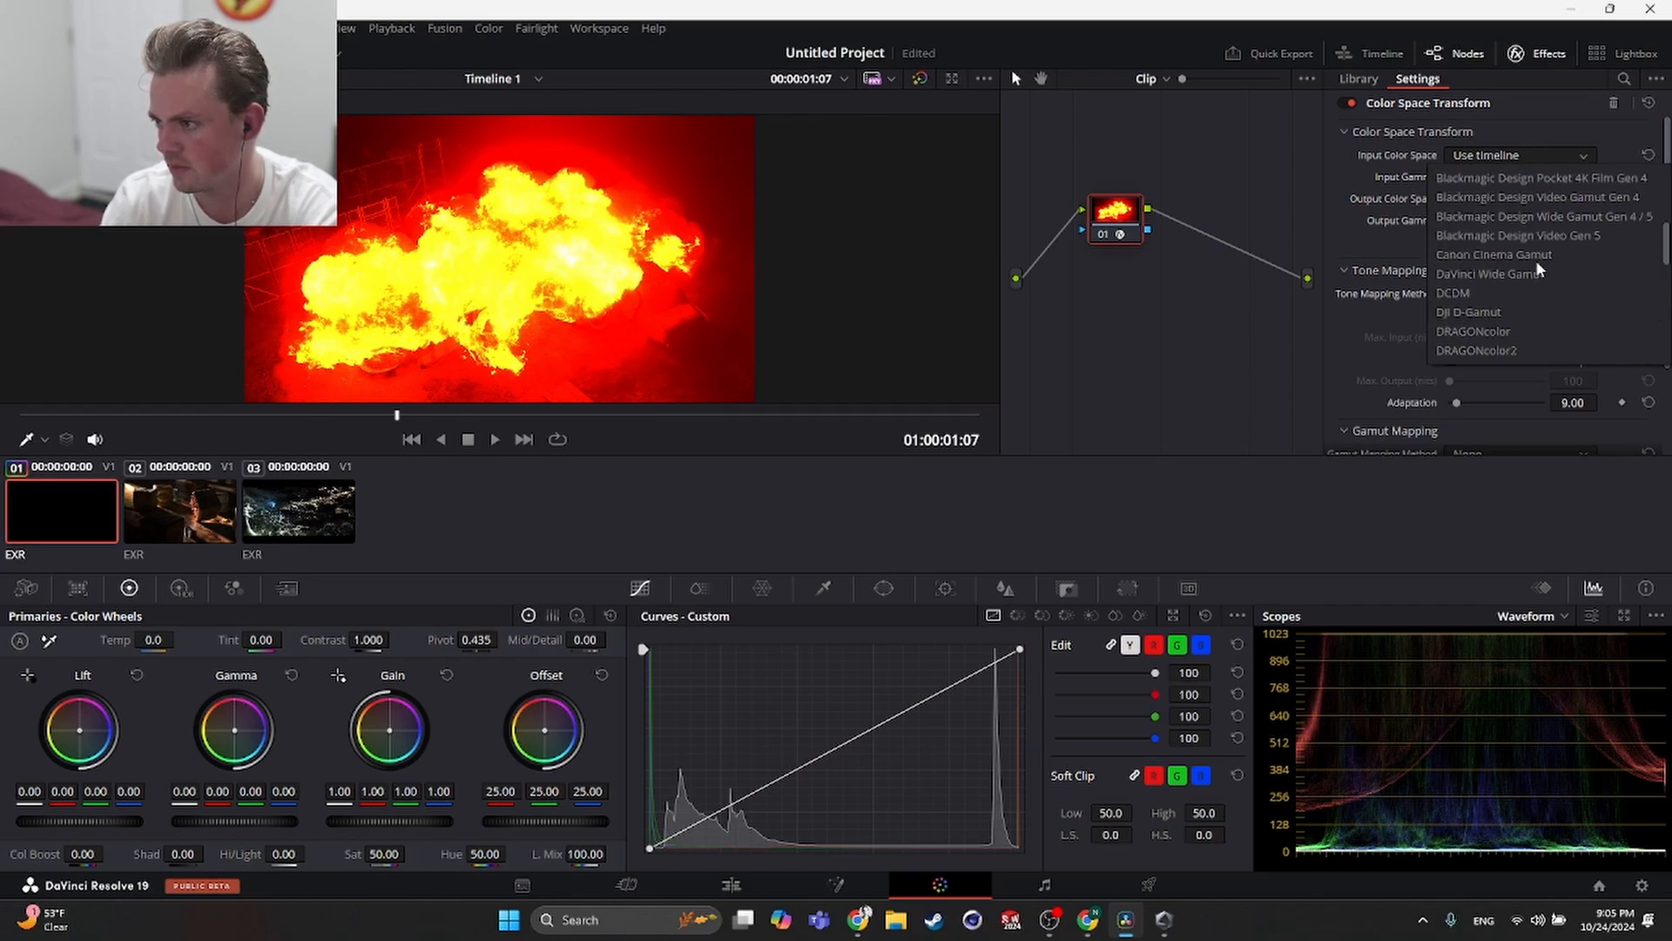
pyautogui.scroll(-4, 1535, 259)
pyautogui.scroll(-5, 1536, 259)
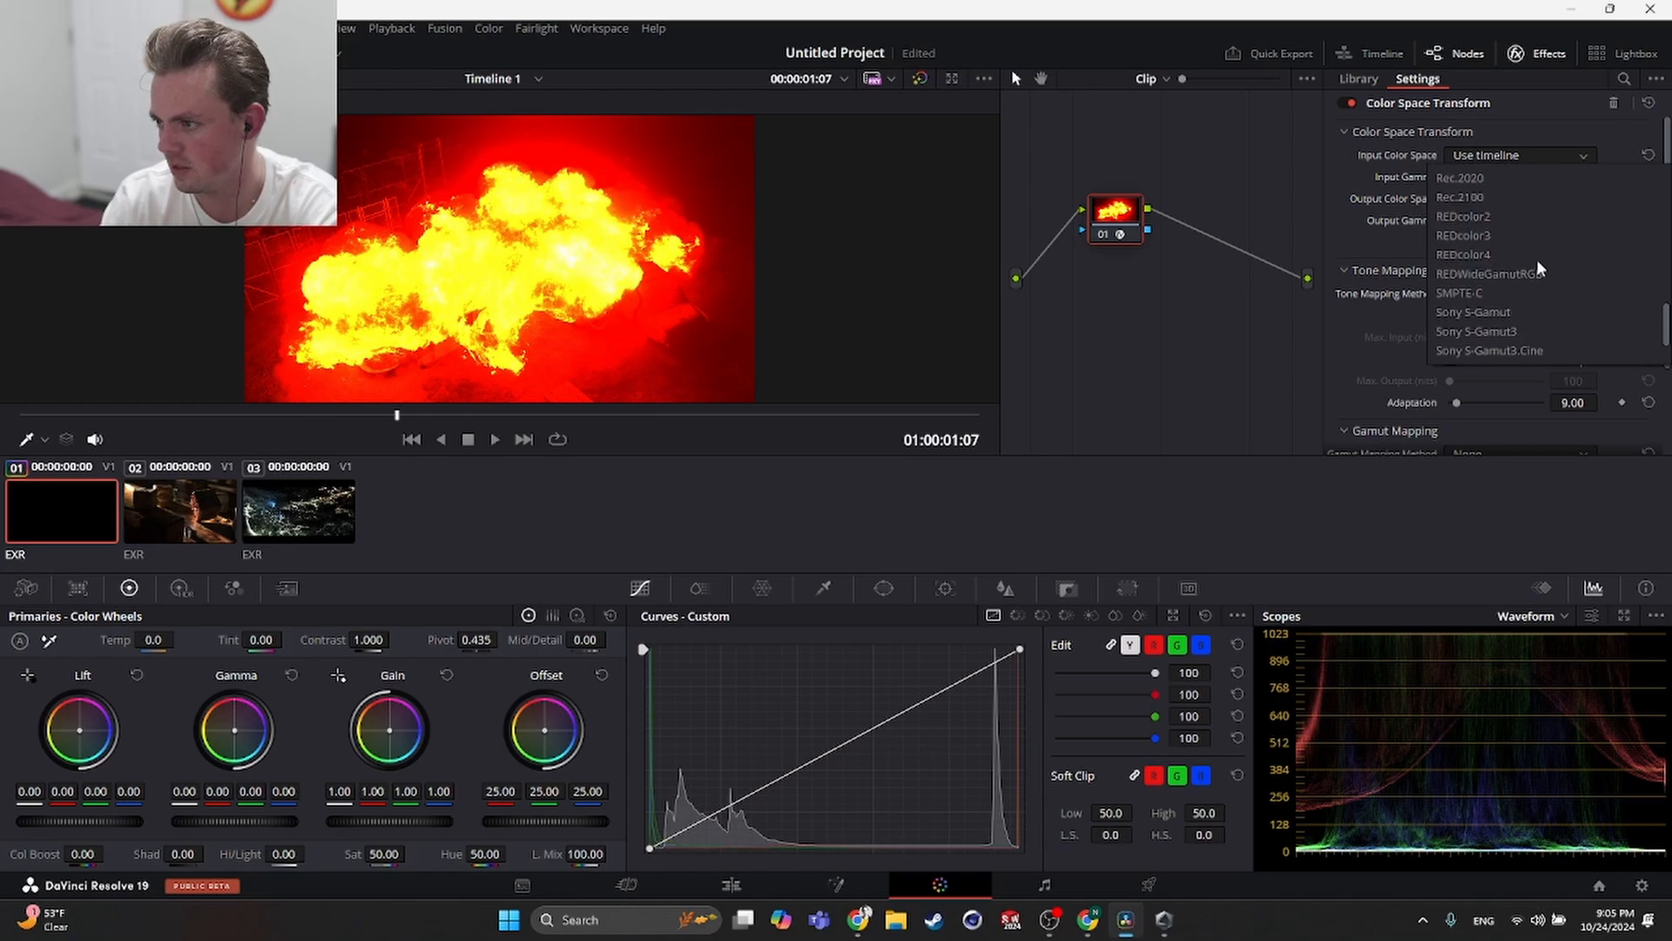
pyautogui.scroll(5, 1534, 274)
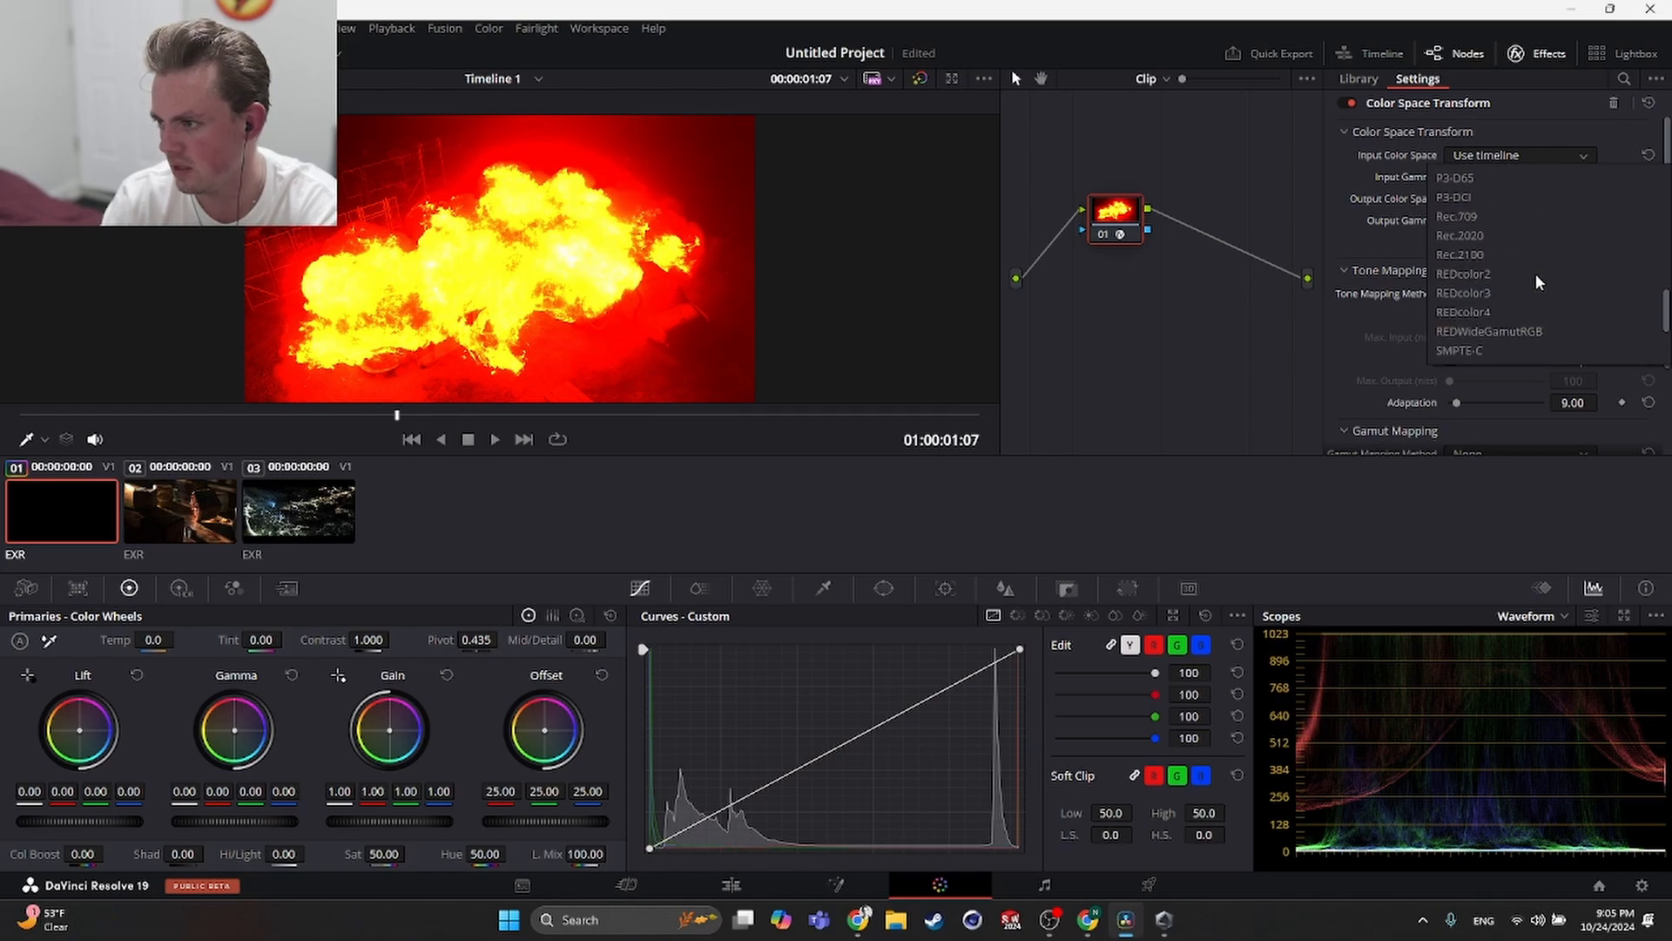
pyautogui.scroll(4, 1530, 275)
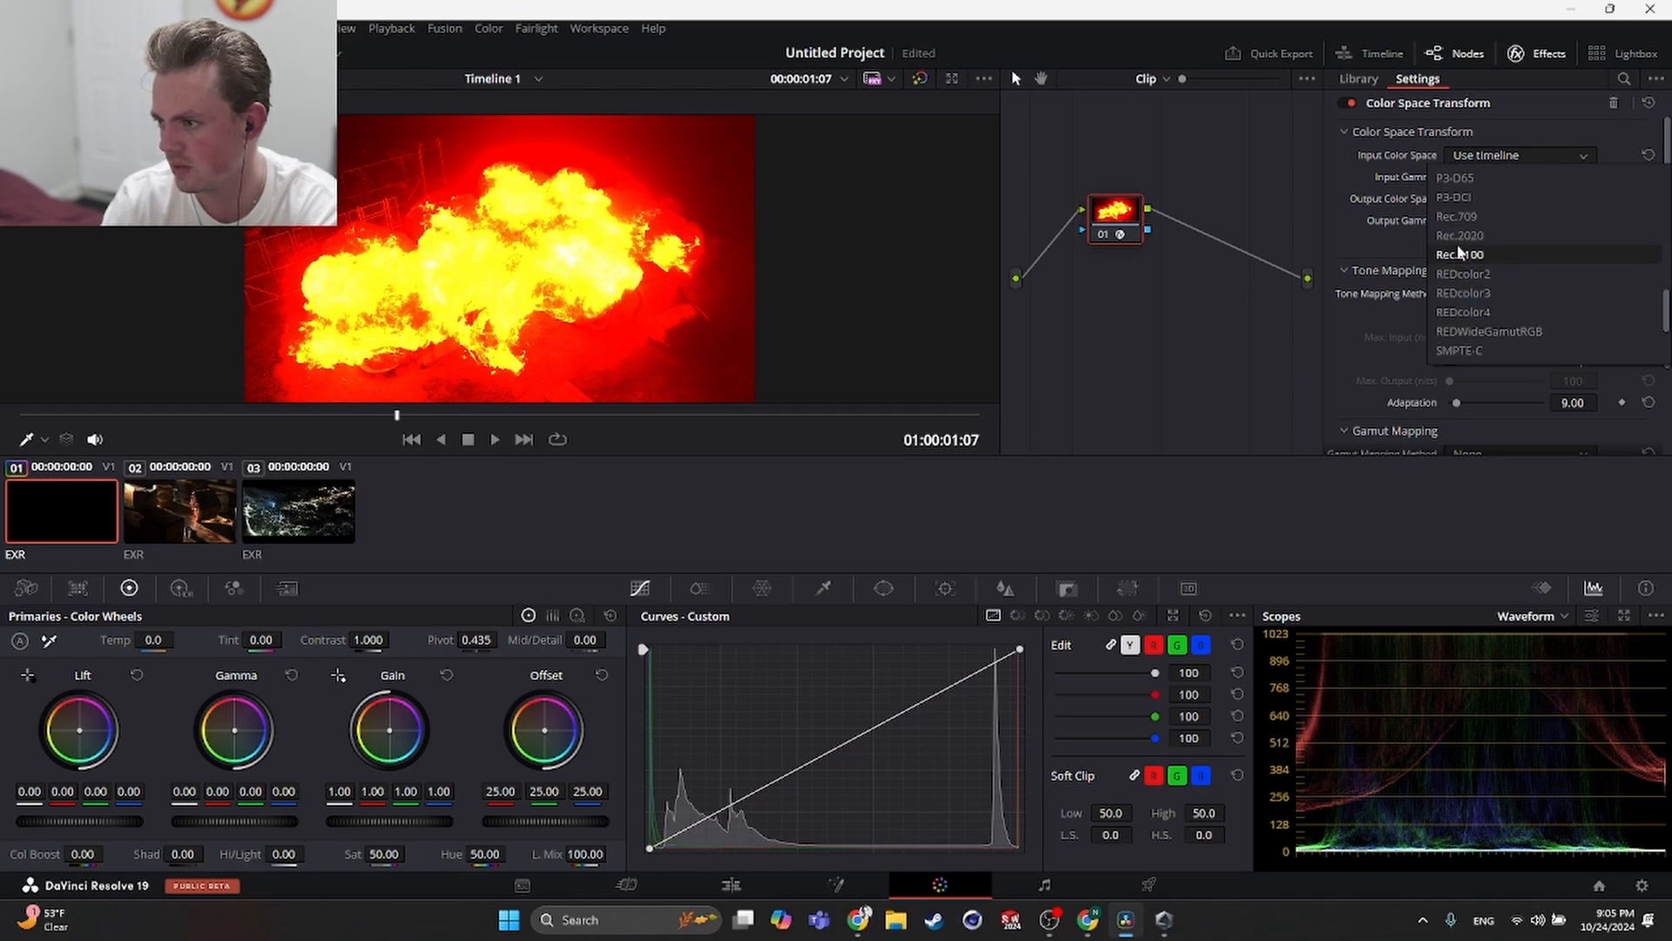
pyautogui.click(1519, 274)
# - Set the Color Space Transform's input gamma to Linear
pyautogui.click(1520, 177)
pyautogui.scroll(-5, 1536, 247)
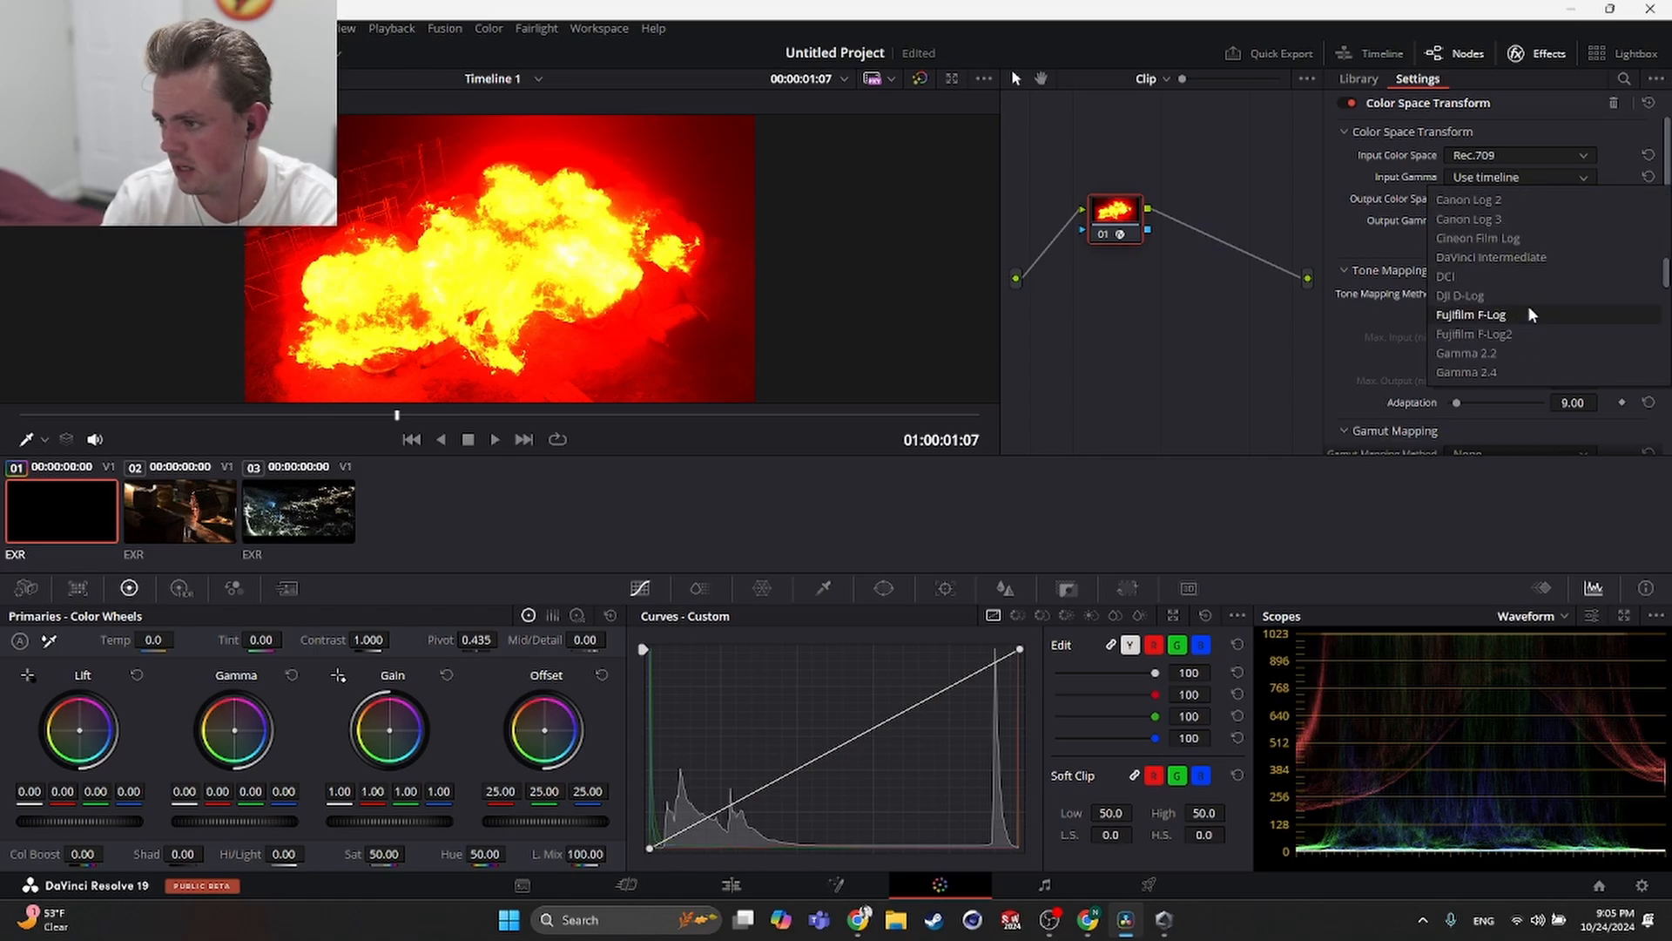
pyautogui.scroll(-4, 1529, 321)
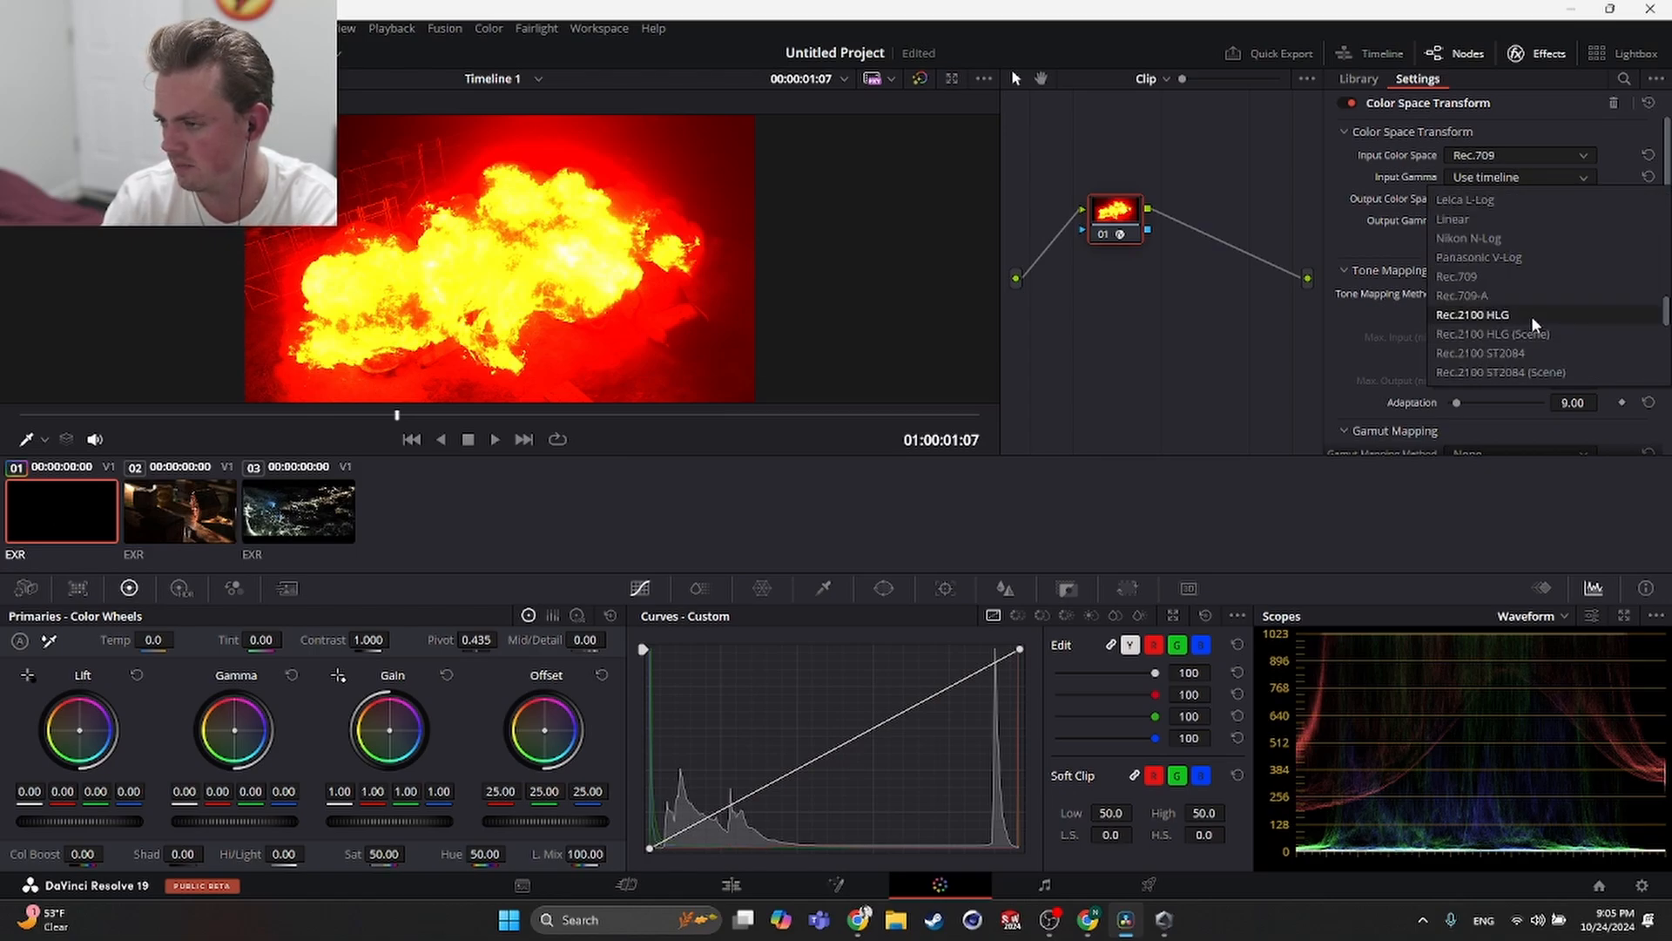
pyautogui.scroll(-5, 1531, 315)
pyautogui.scroll(5, 1537, 312)
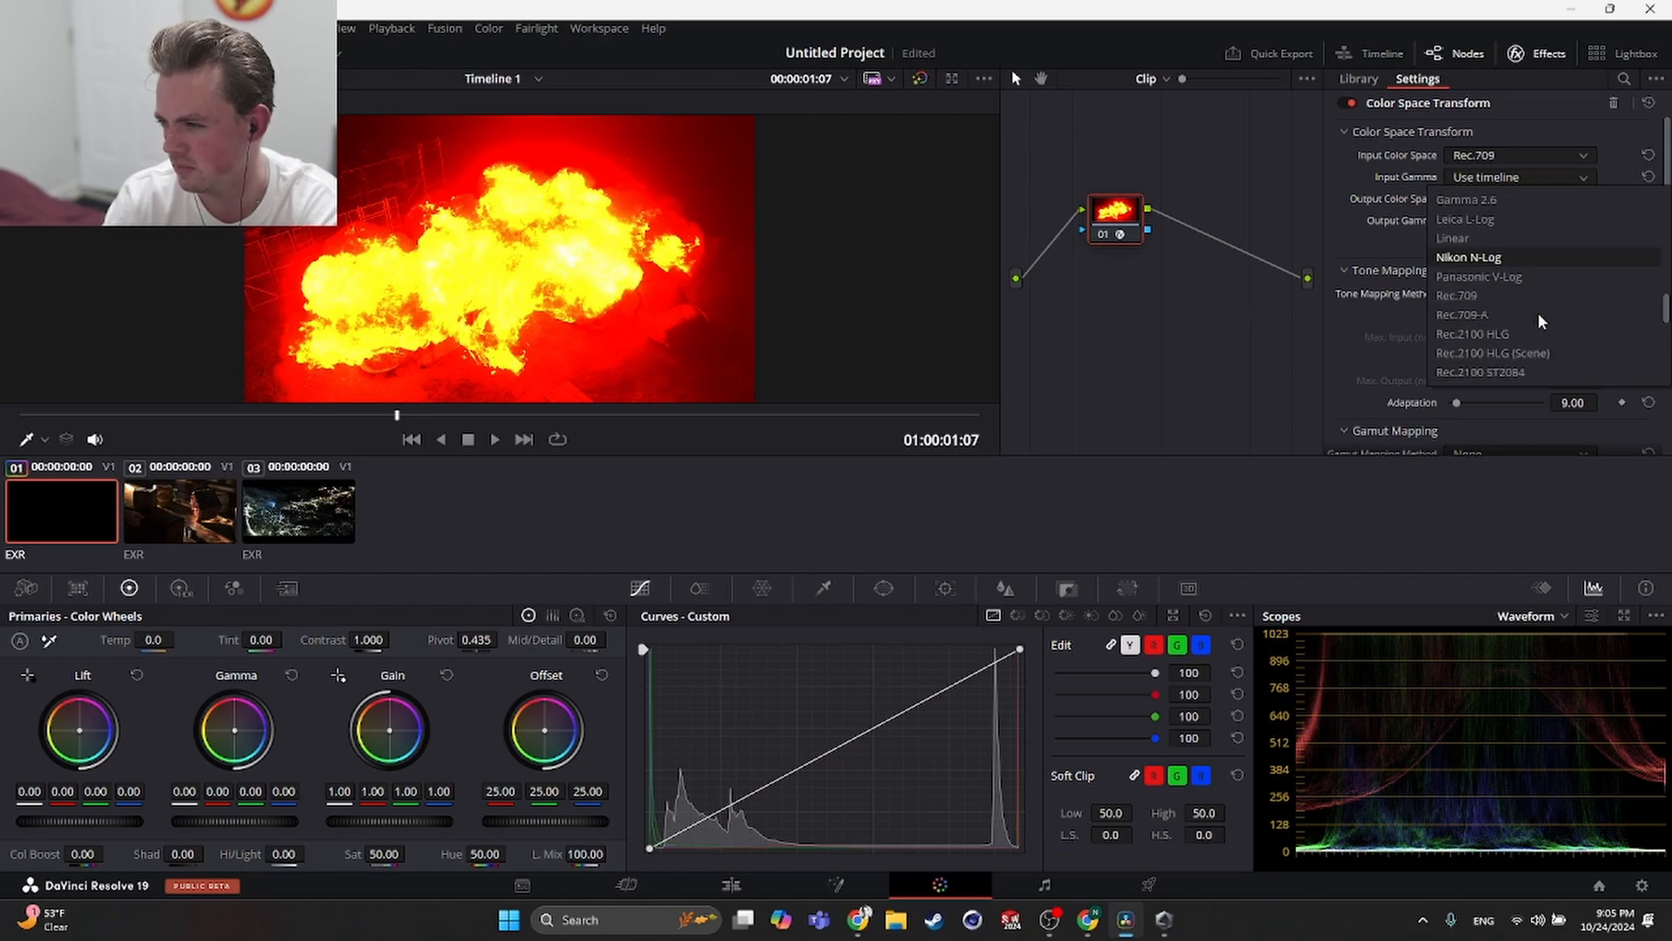
pyautogui.click(1476, 235)
# - Set the Color Space Transform's output color space to Rec.709
pyautogui.click(1478, 196)
pyautogui.scroll(-10, 1528, 299)
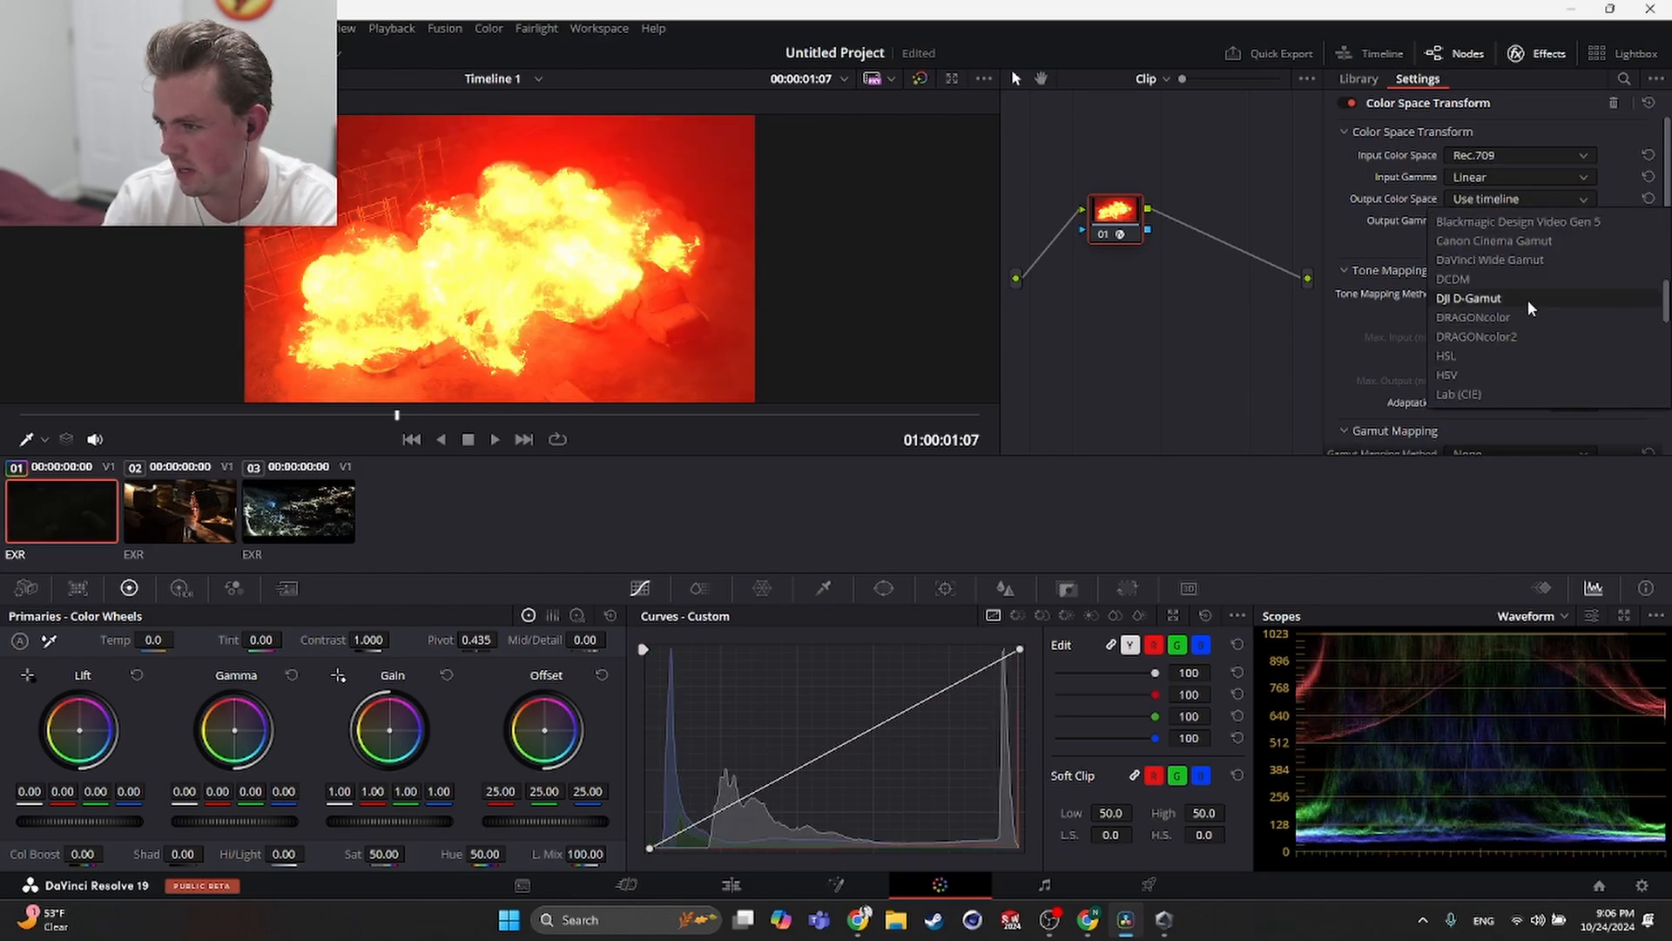
pyautogui.scroll(-3, 1527, 299)
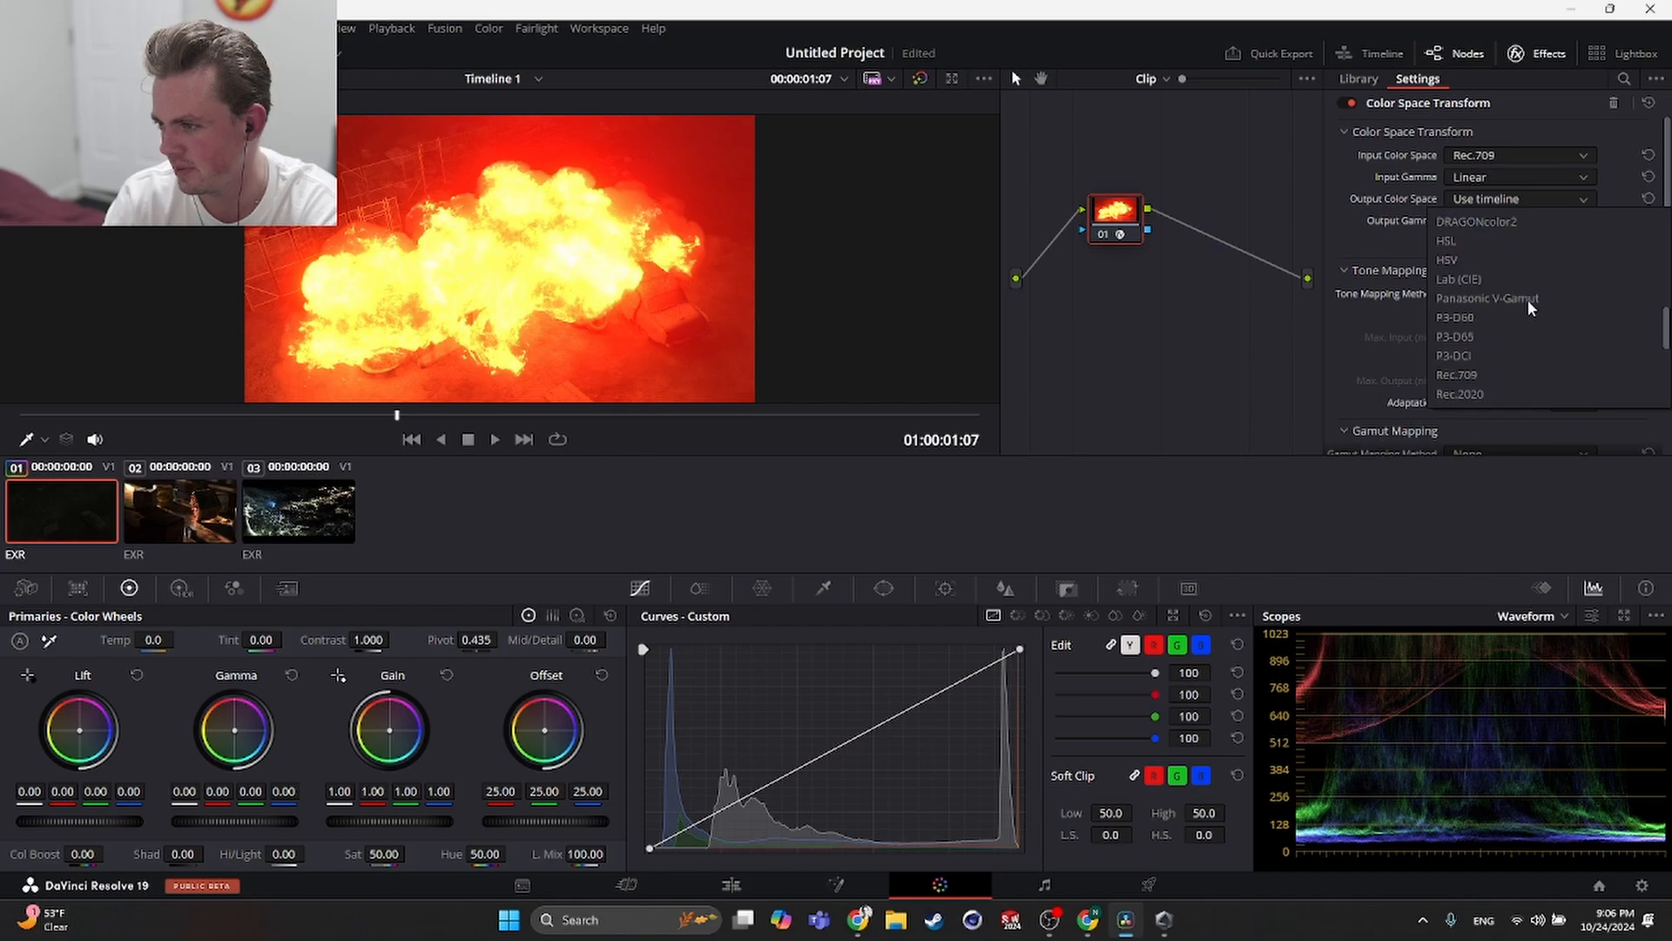
pyautogui.click(1486, 259)
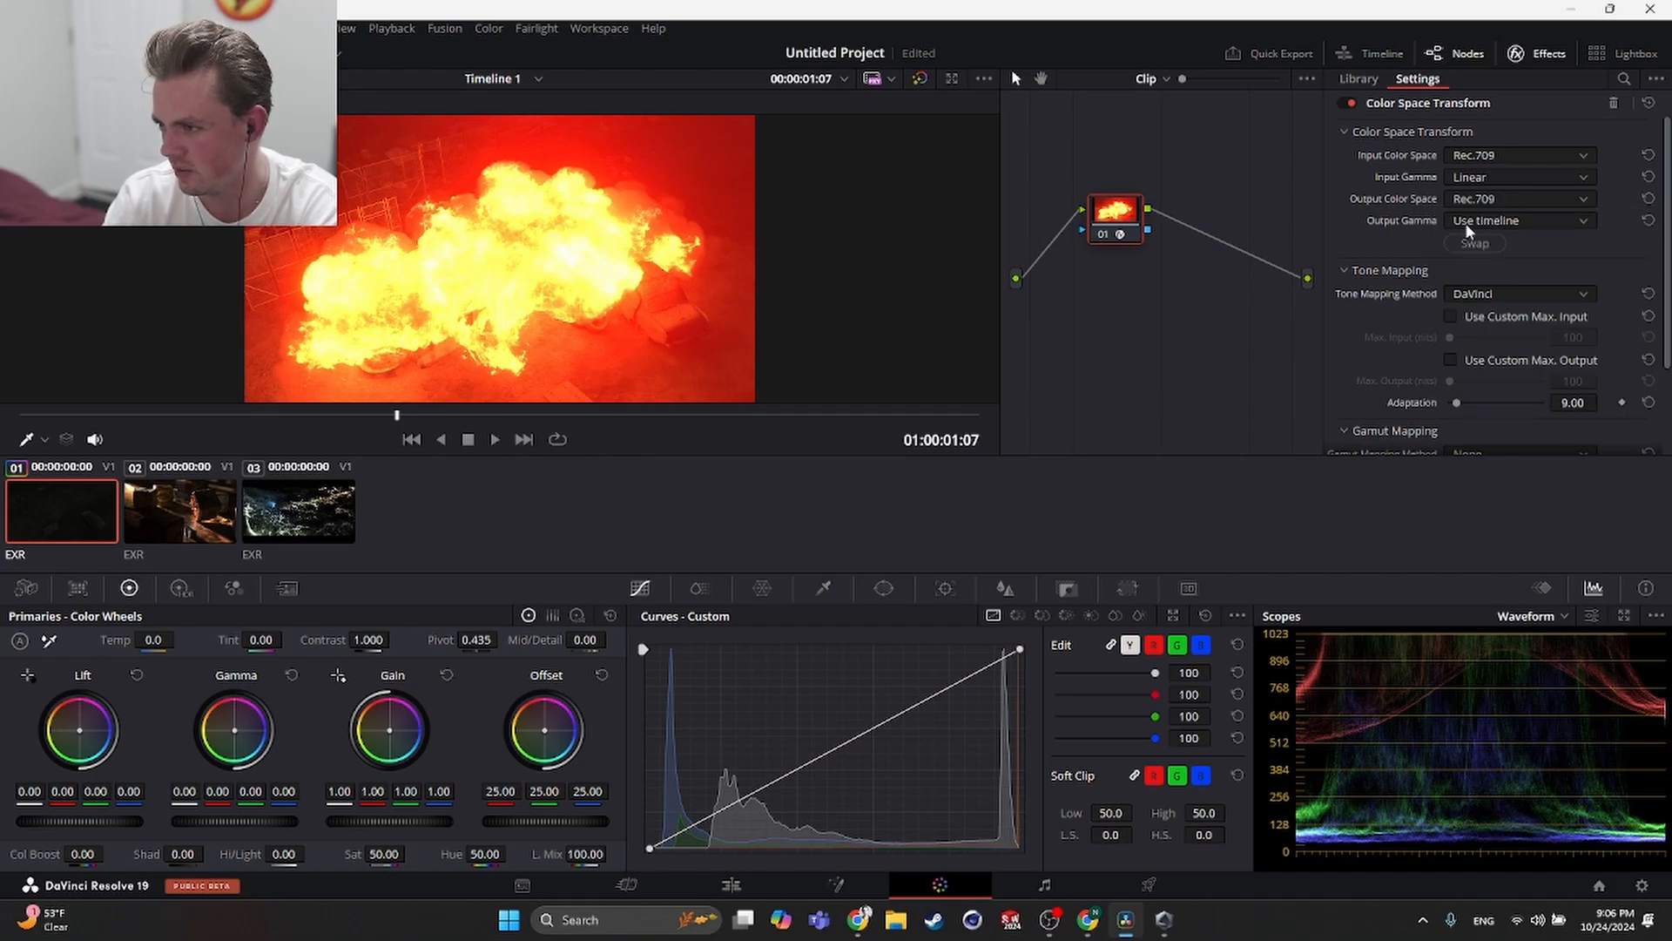
# - Set the Color Space Transform's output gamma to sRGB
pyautogui.click(1472, 220)
pyautogui.scroll(-8, 1501, 345)
pyautogui.scroll(-5, 1508, 348)
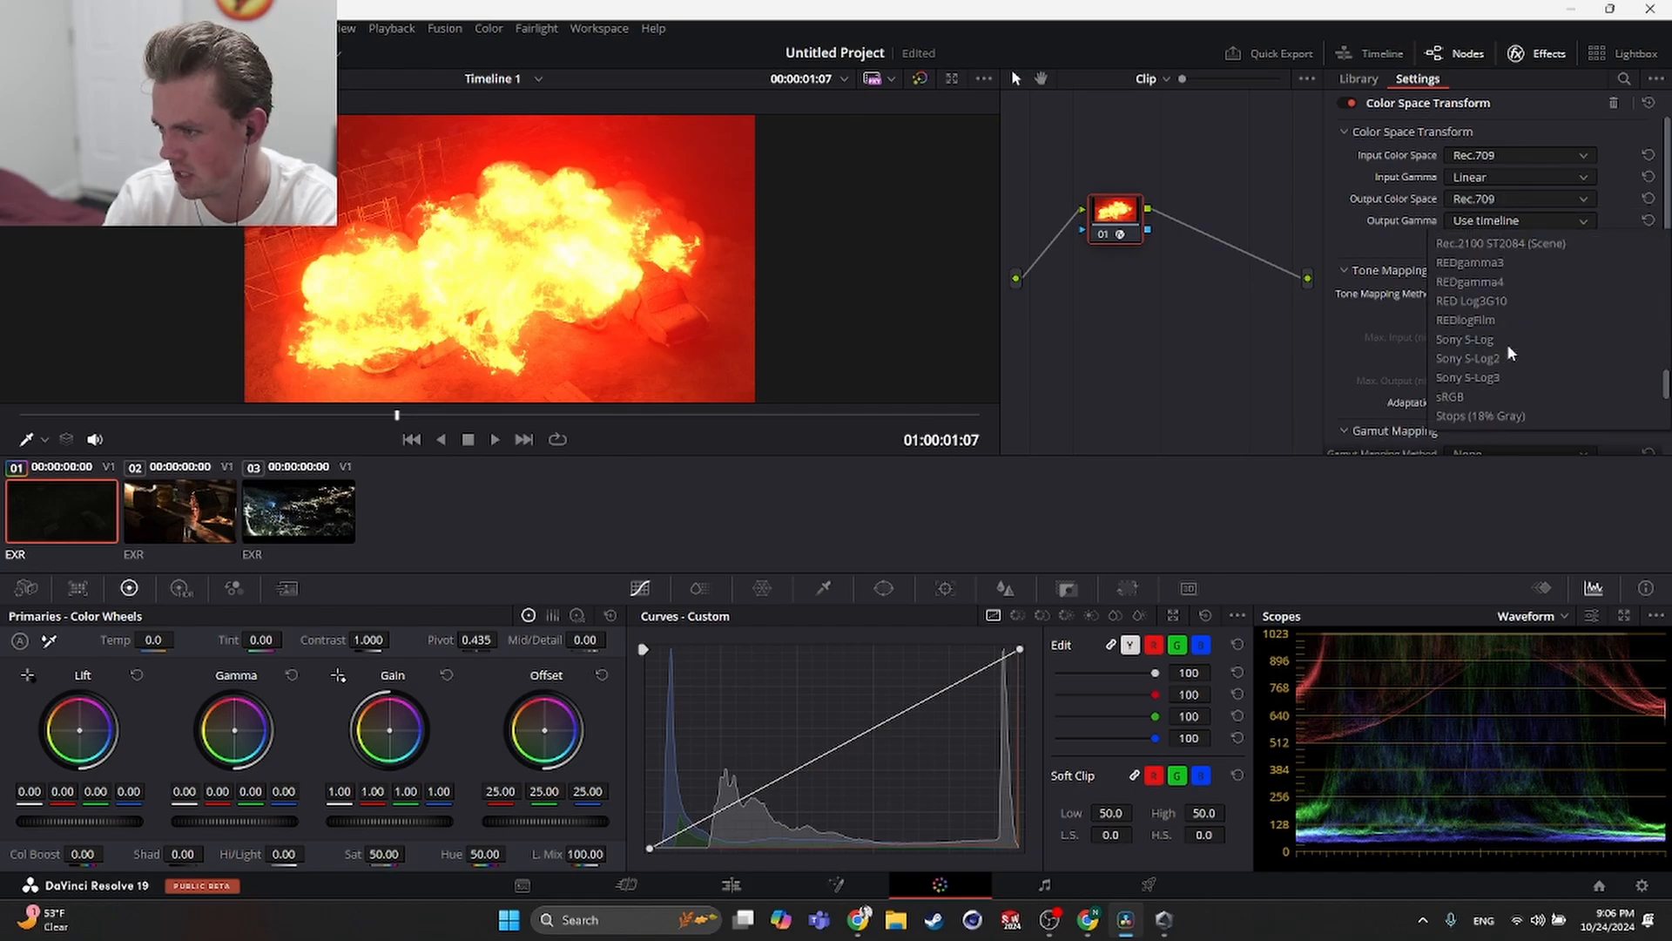
pyautogui.scroll(10, 1506, 344)
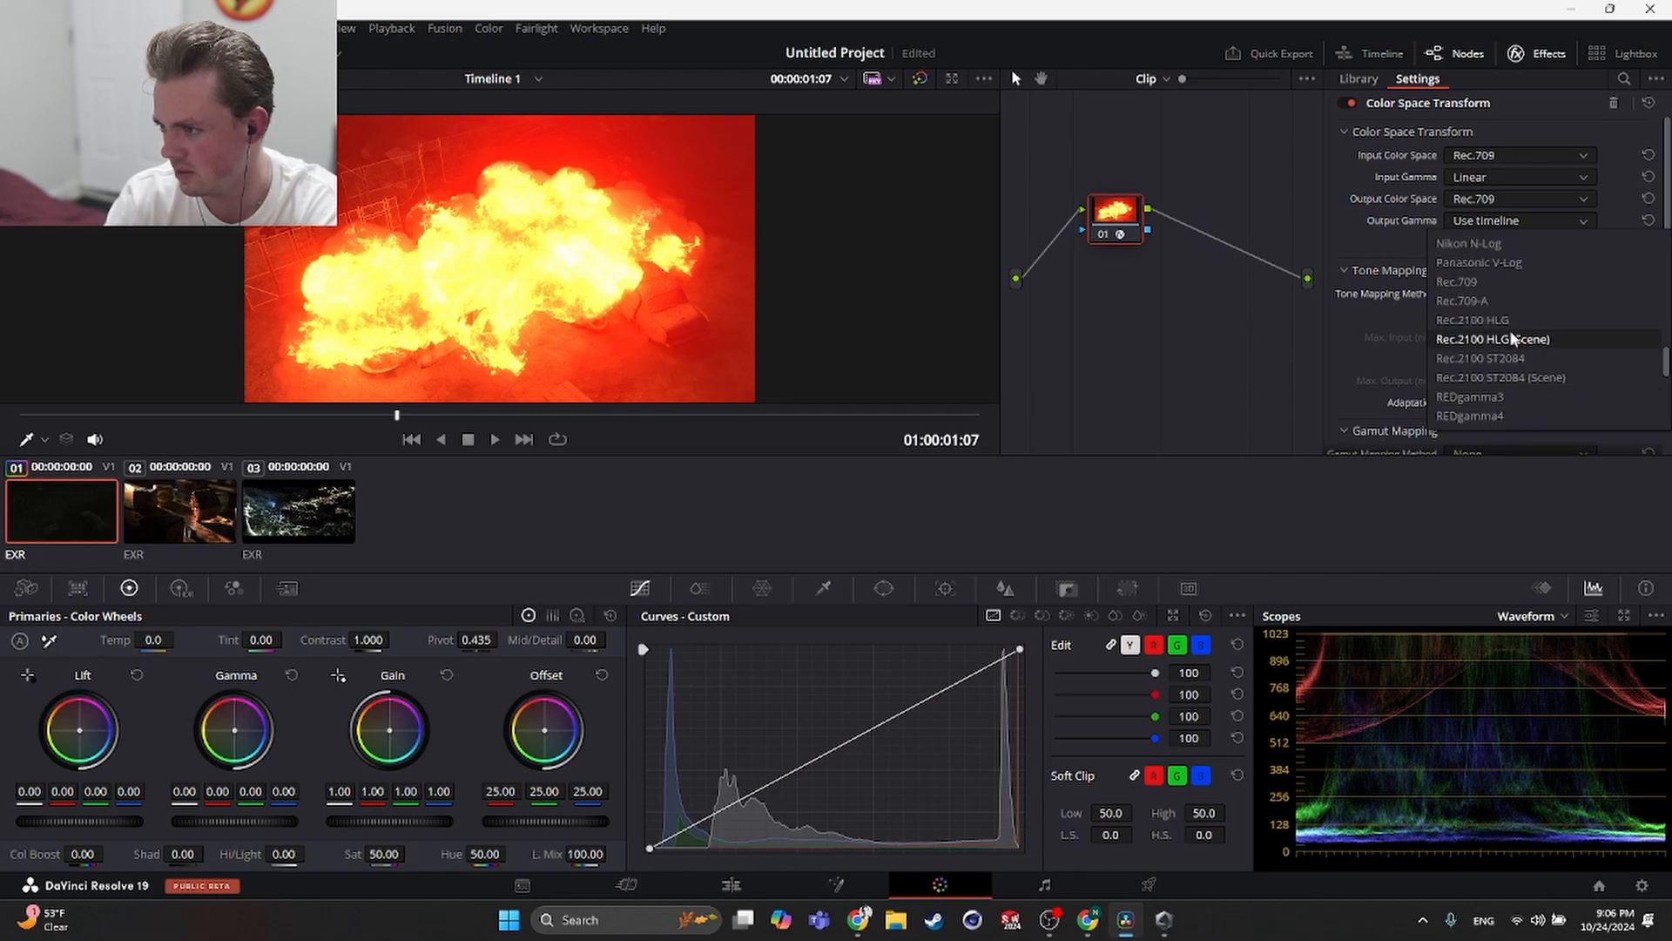
pyautogui.click(1486, 282)
pyautogui.click(1503, 220)
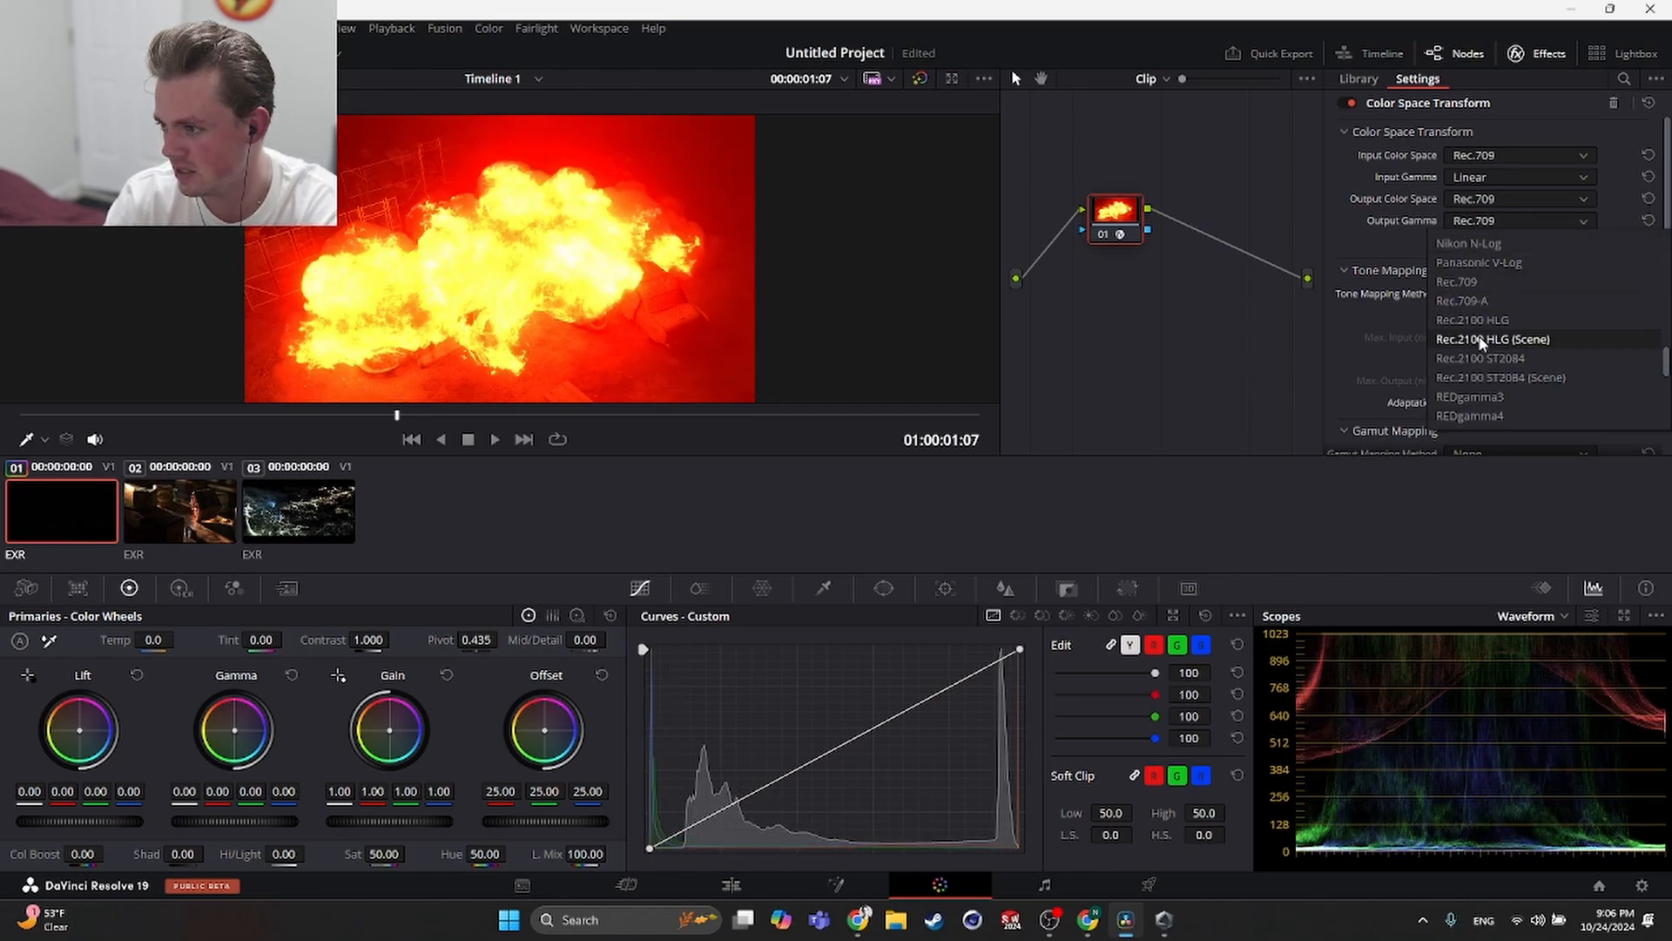
pyautogui.scroll(-3, 1497, 332)
pyautogui.click(1480, 244)
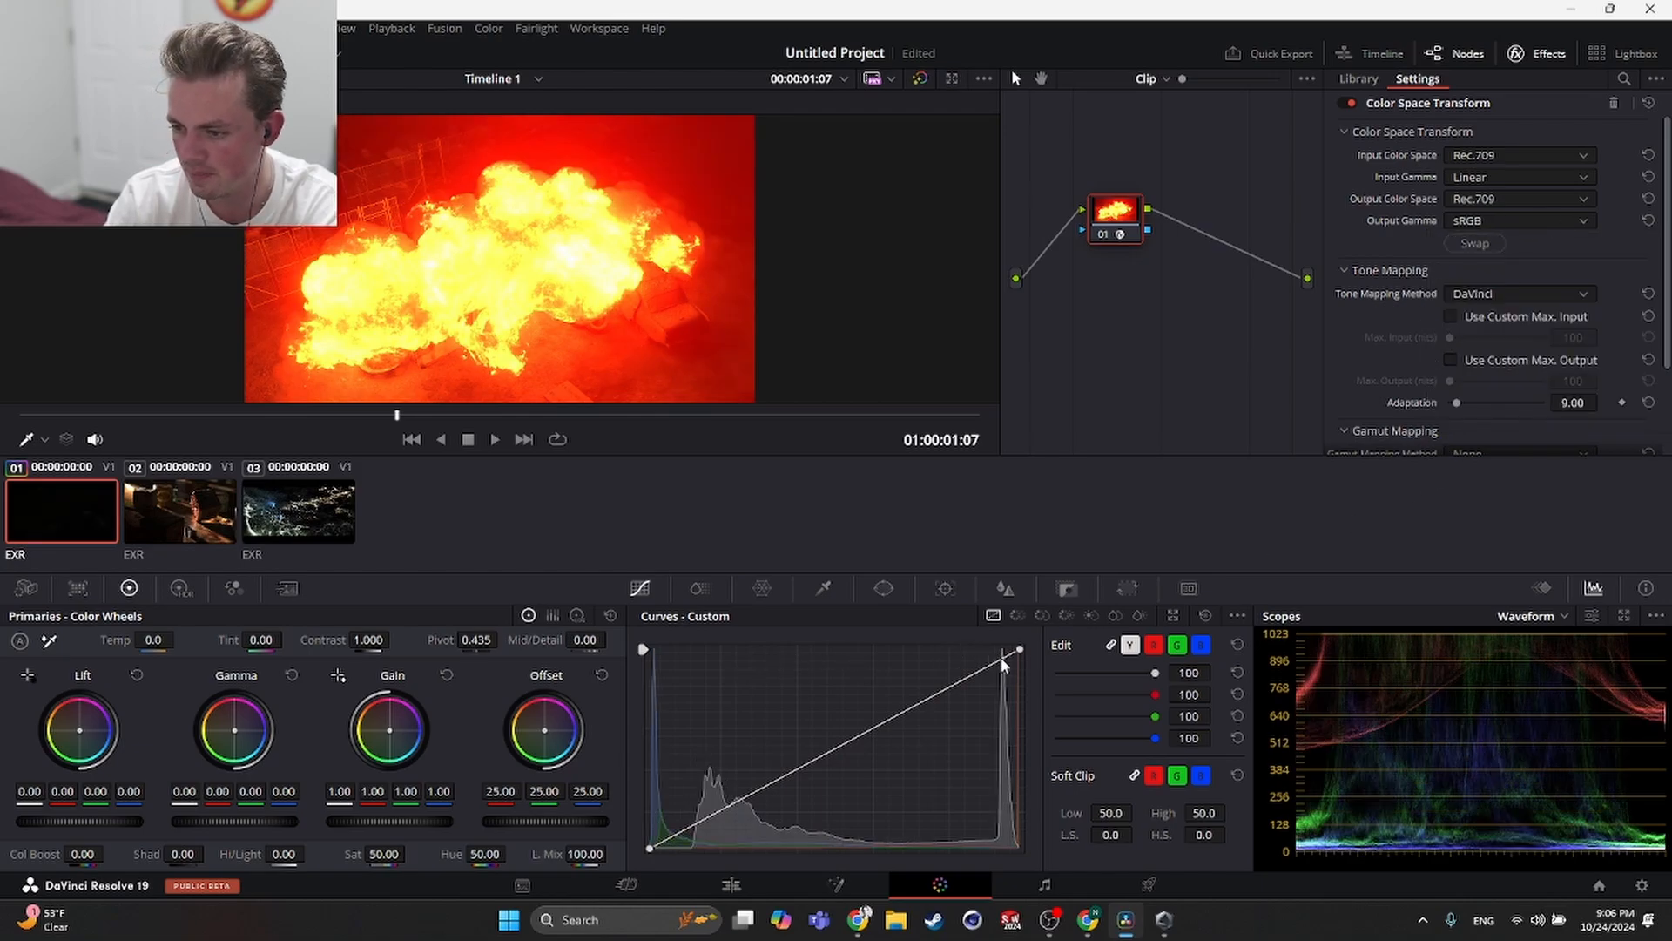
# - Try toggling the CST node and dragging the custom curve's white point
pyautogui.click(1103, 232)
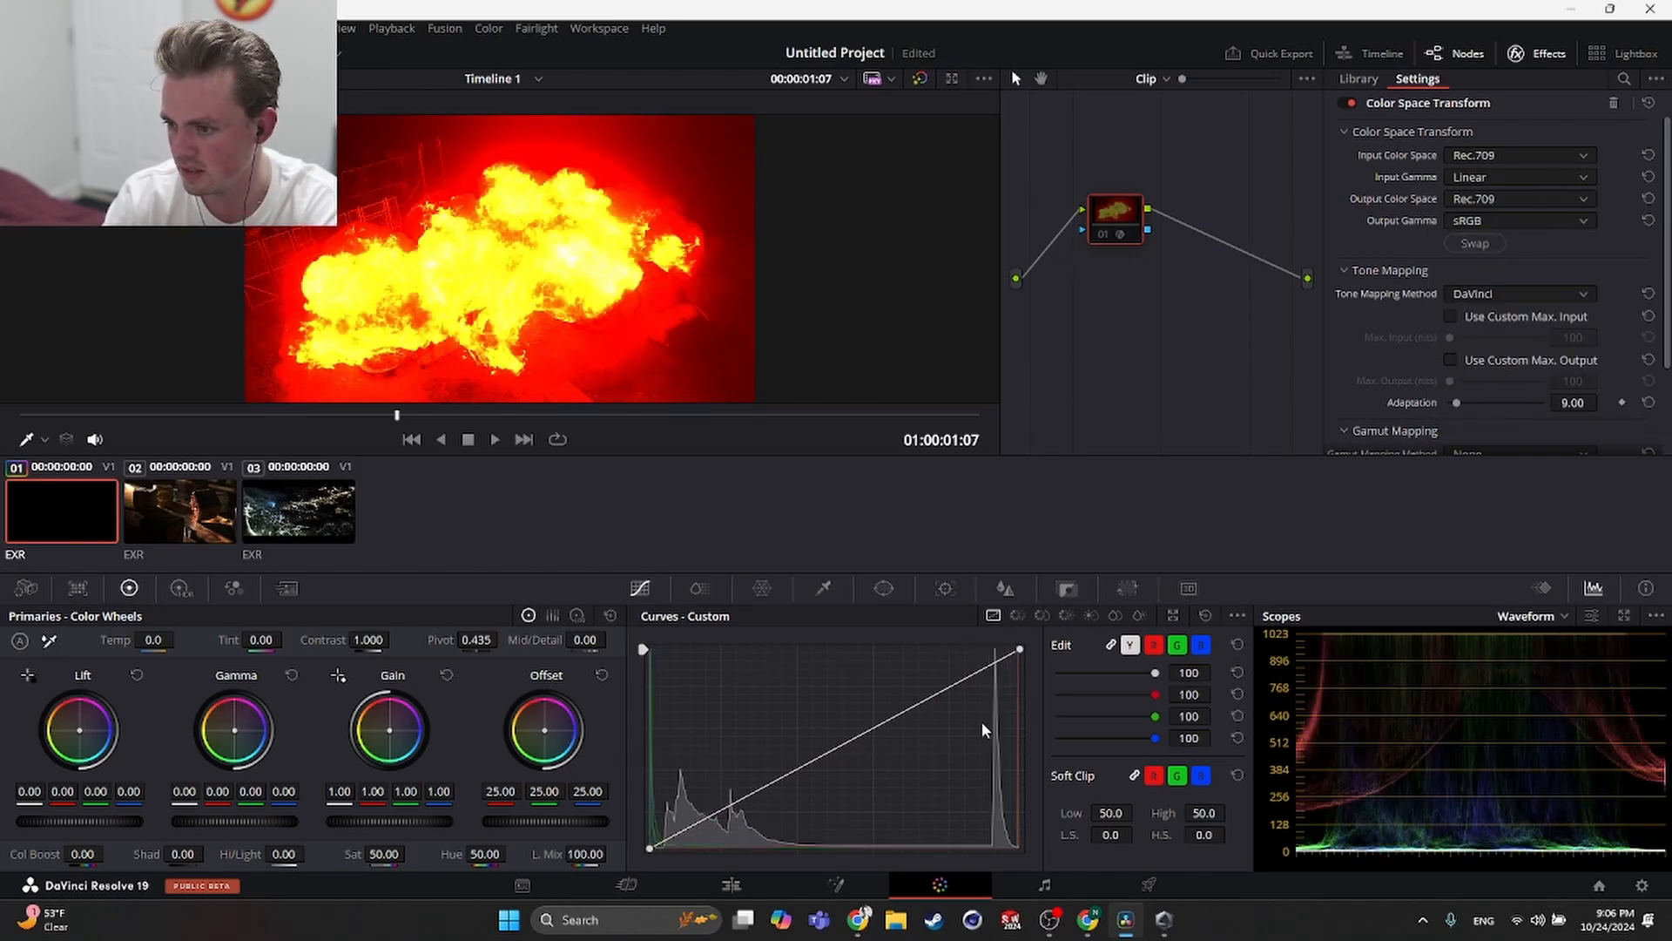
pyautogui.moveTo(1016, 650); pyautogui.dragTo(1019, 609)
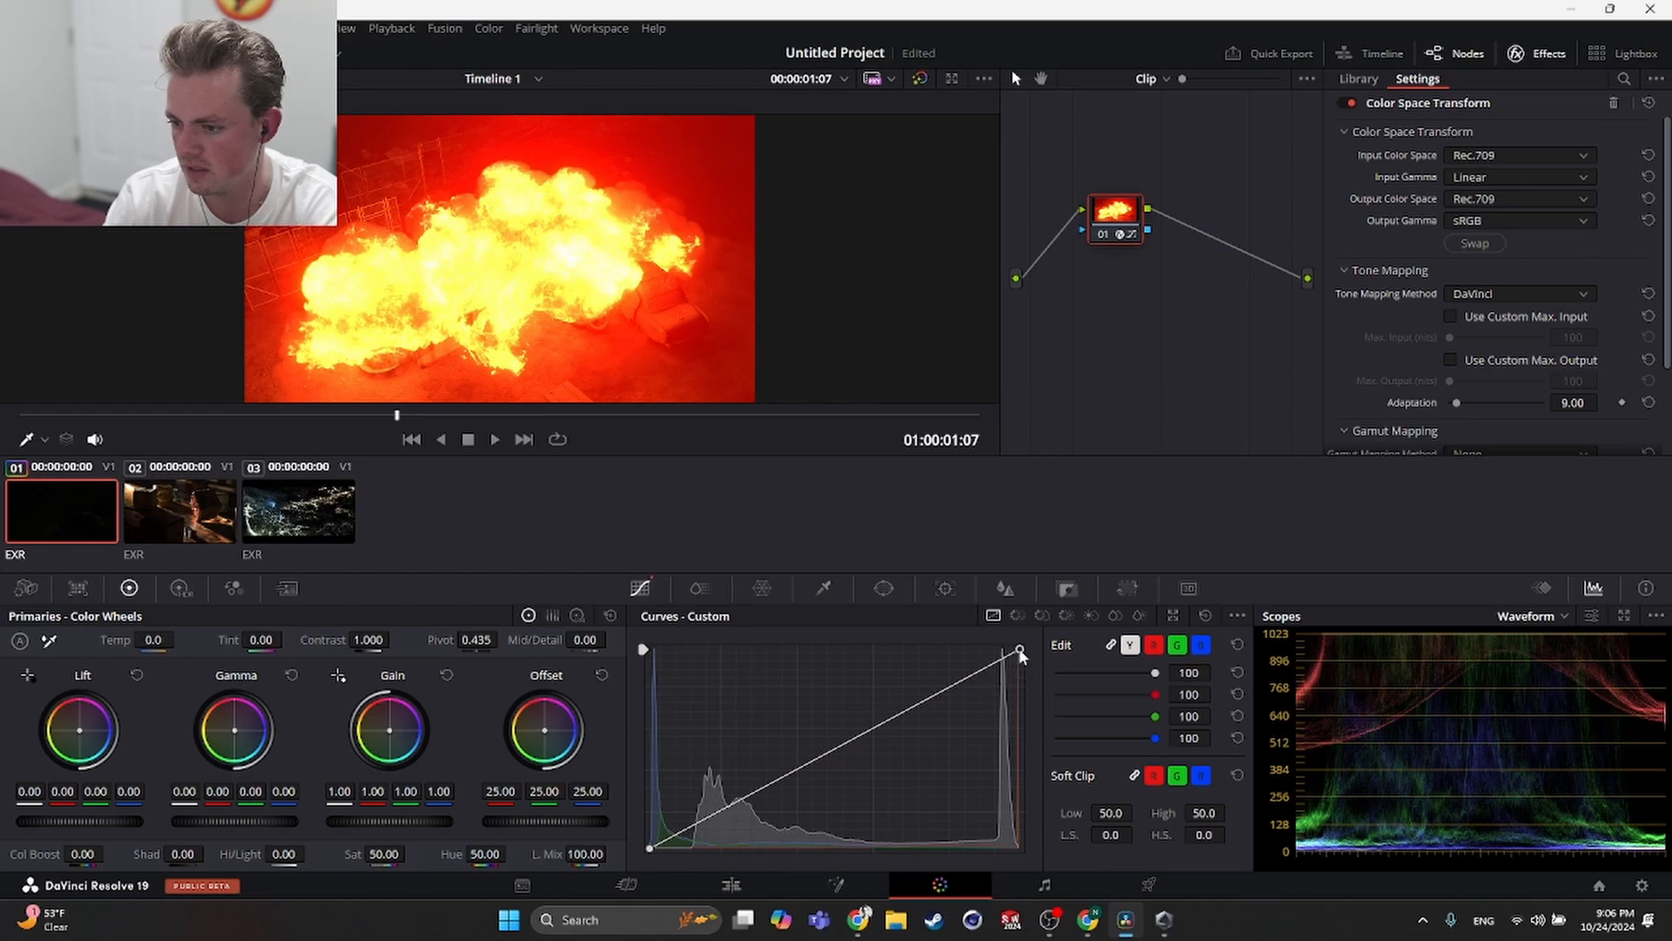
pyautogui.moveTo(1019, 651); pyautogui.dragTo(962, 666)
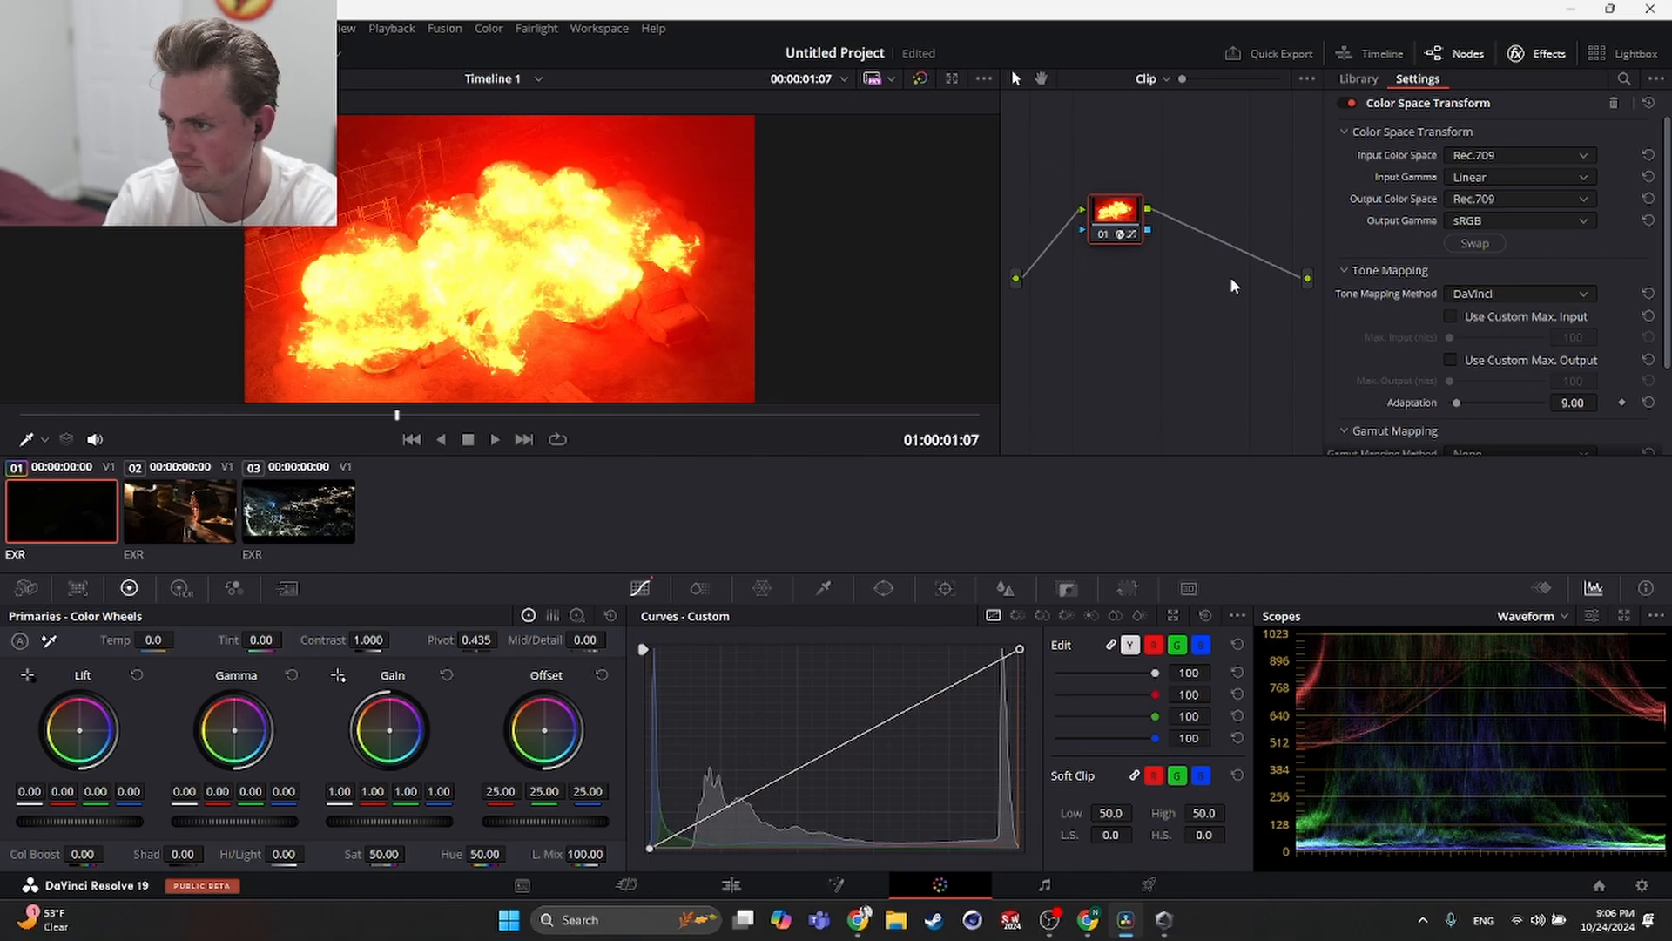
# - Center the CST node, enable Use Custom Max. Input for tone mapping and set Max. Input to 10000 nits
pyautogui.moveTo(1103, 222); pyautogui.dragTo(1186, 277)
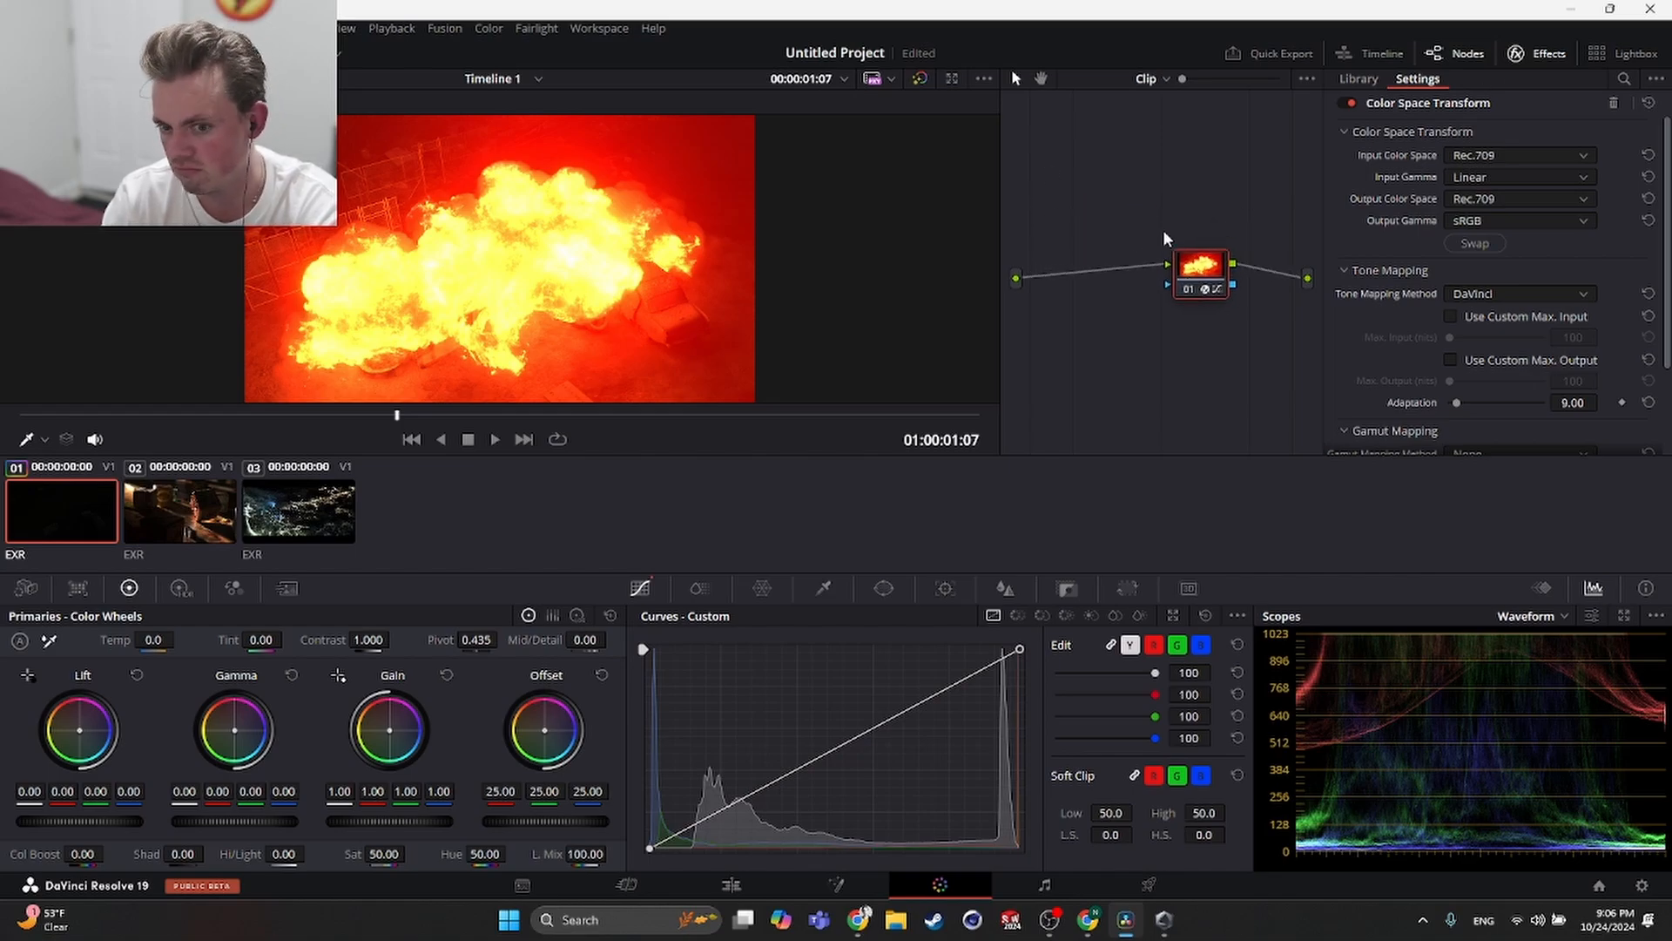
pyautogui.scroll(-3, 1435, 305)
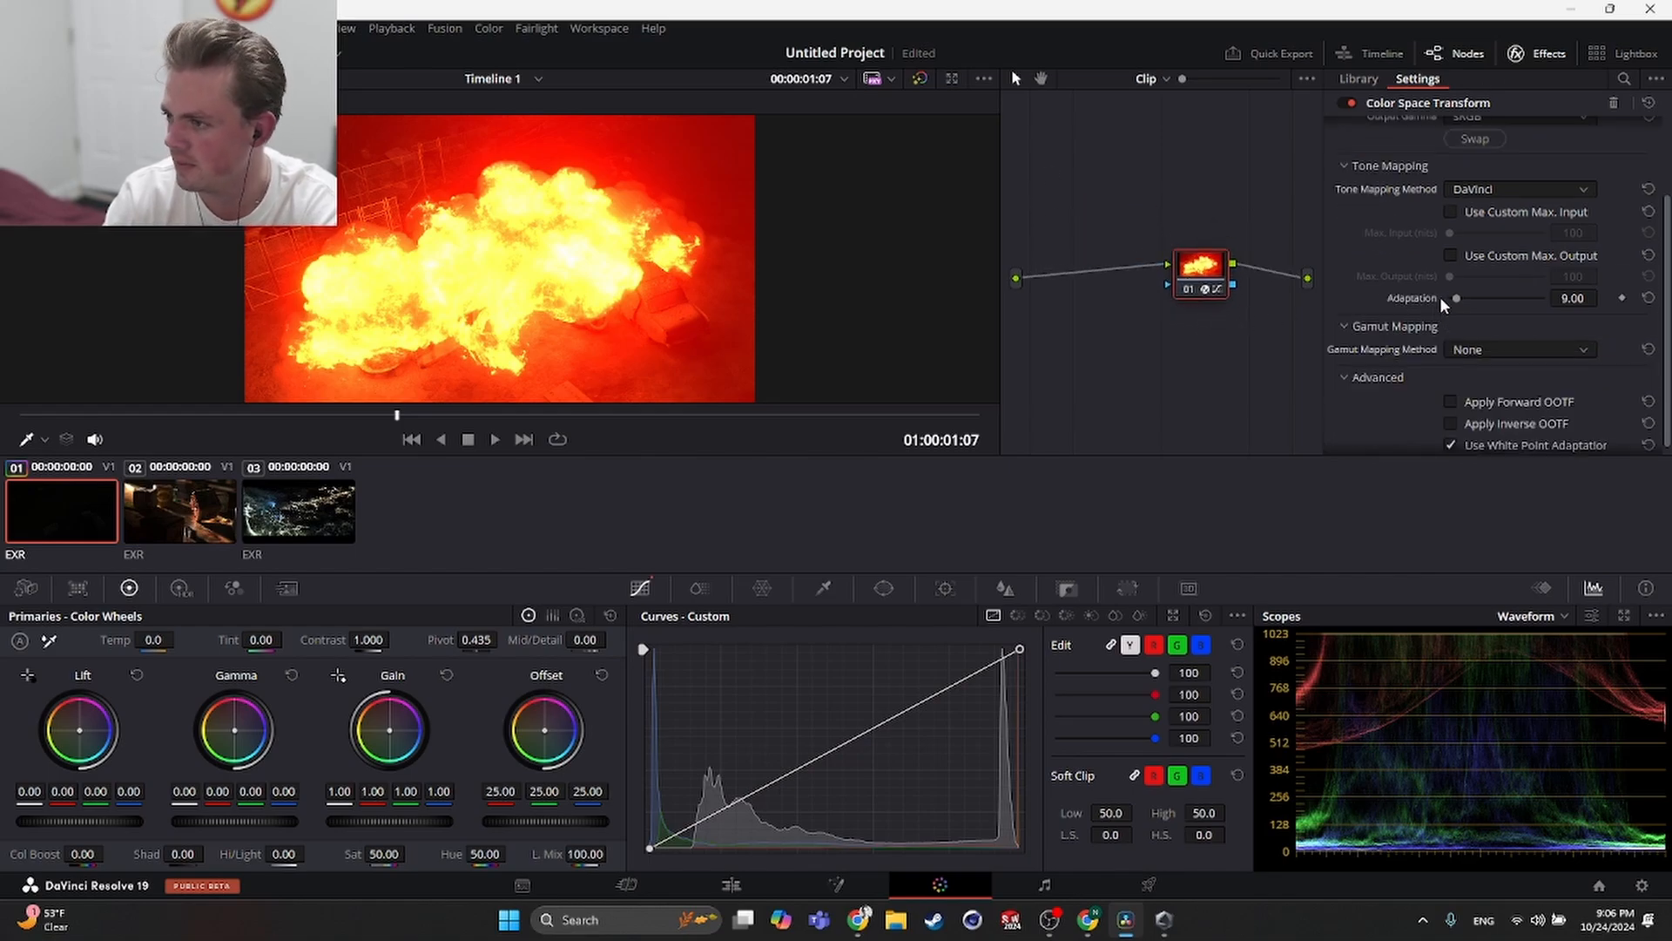
pyautogui.click(1451, 211)
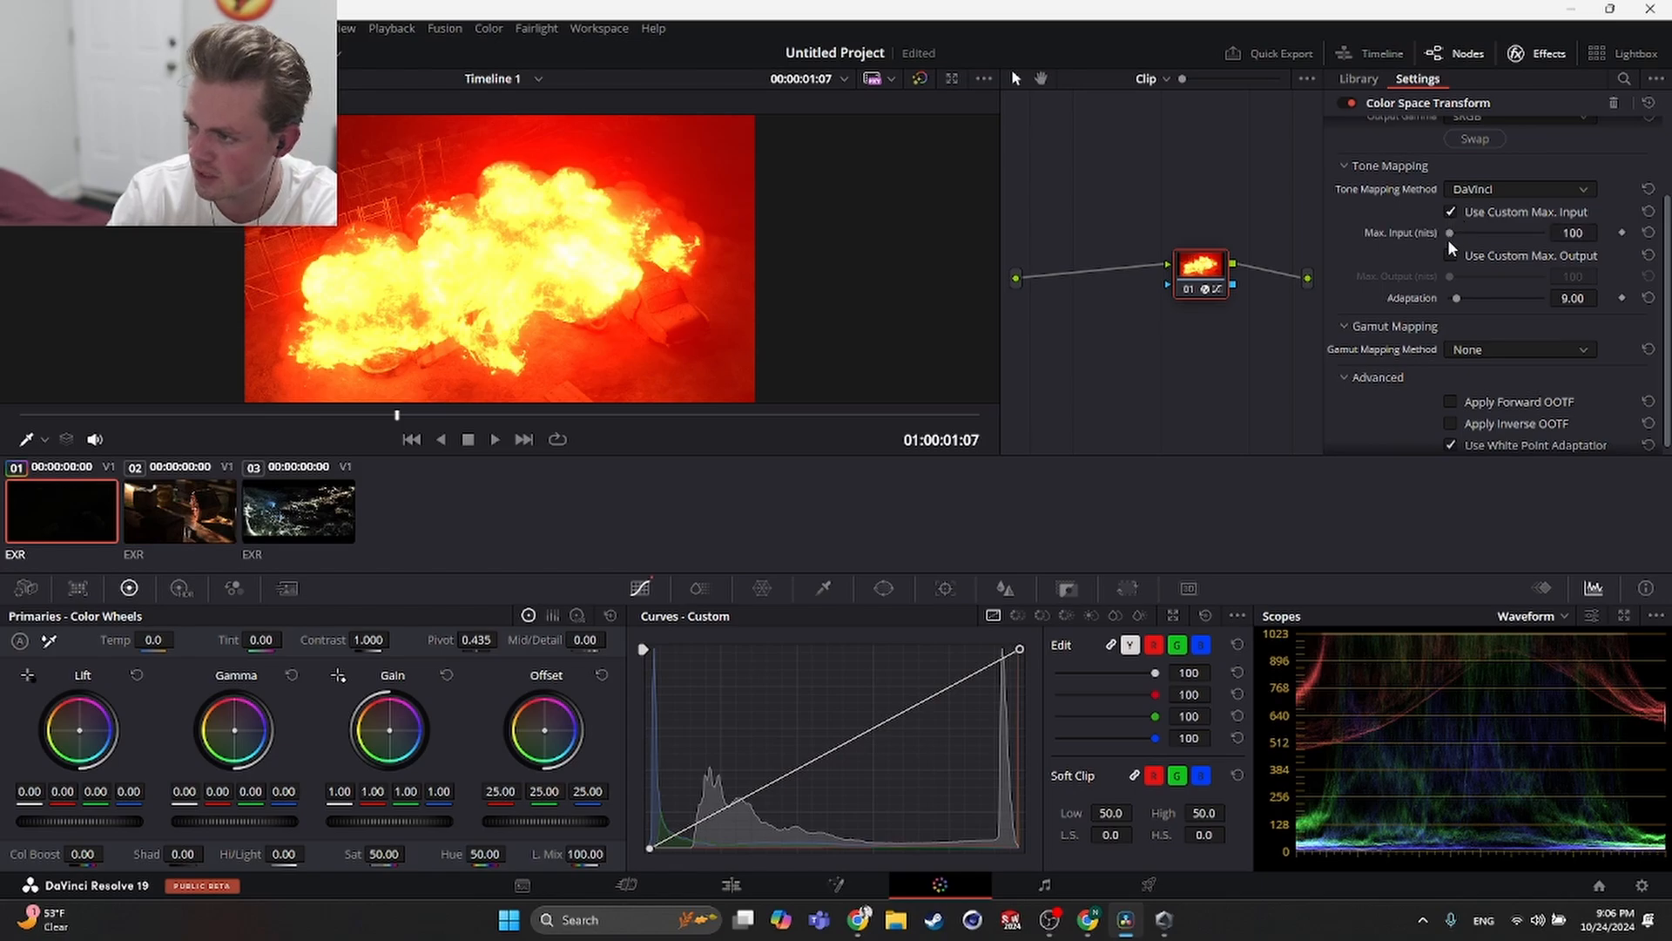
pyautogui.moveTo(1450, 232)
pyautogui.mouseDown()
pyautogui.moveTo(1550, 234)
pyautogui.moveTo(1434, 242)
pyautogui.mouseUp()
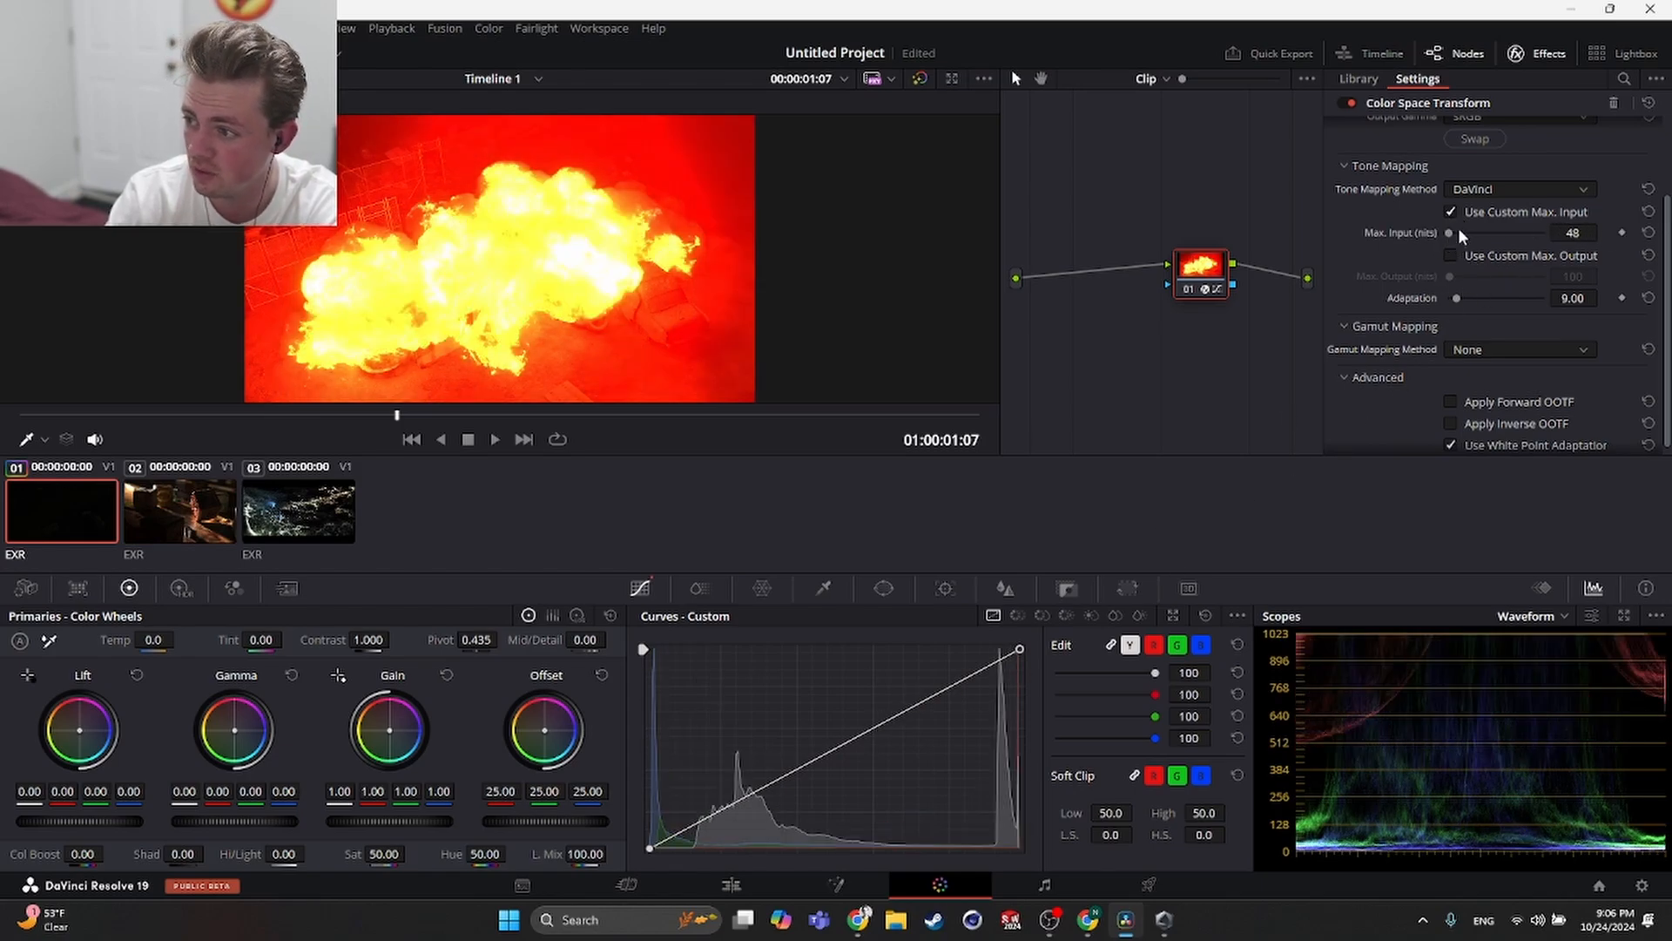
pyautogui.hotkey('ctrl', 'z')
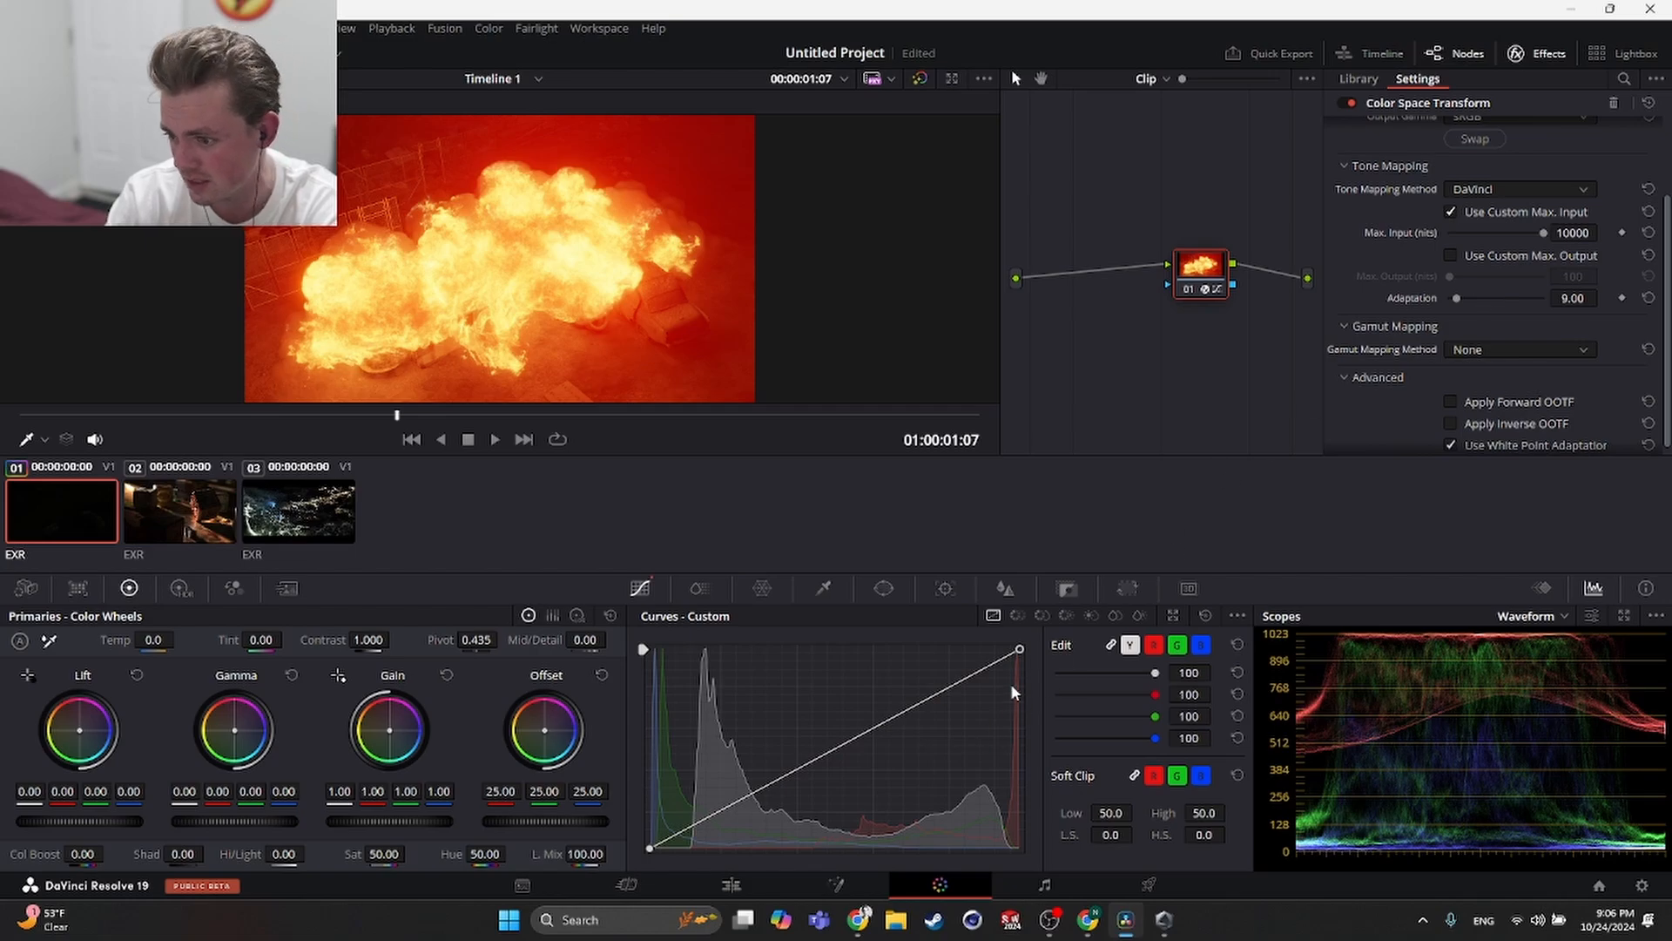
pyautogui.moveTo(1021, 653); pyautogui.dragTo(1165, 522)
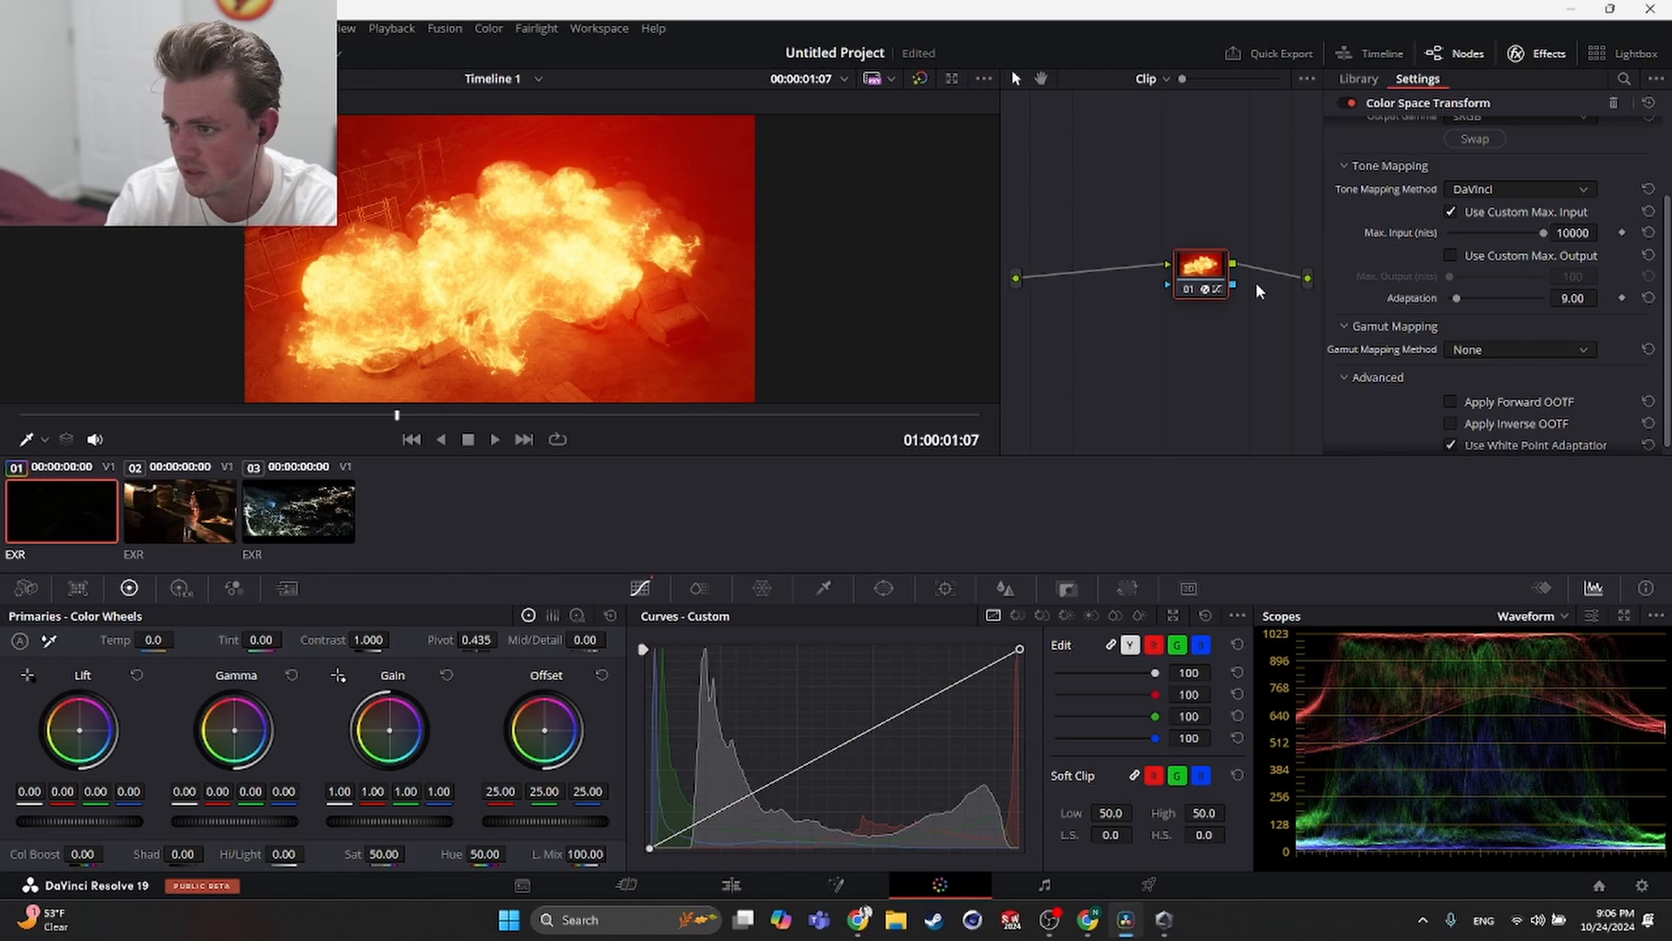
pyautogui.scroll(-1, 1435, 333)
pyautogui.scroll(5, 1458, 329)
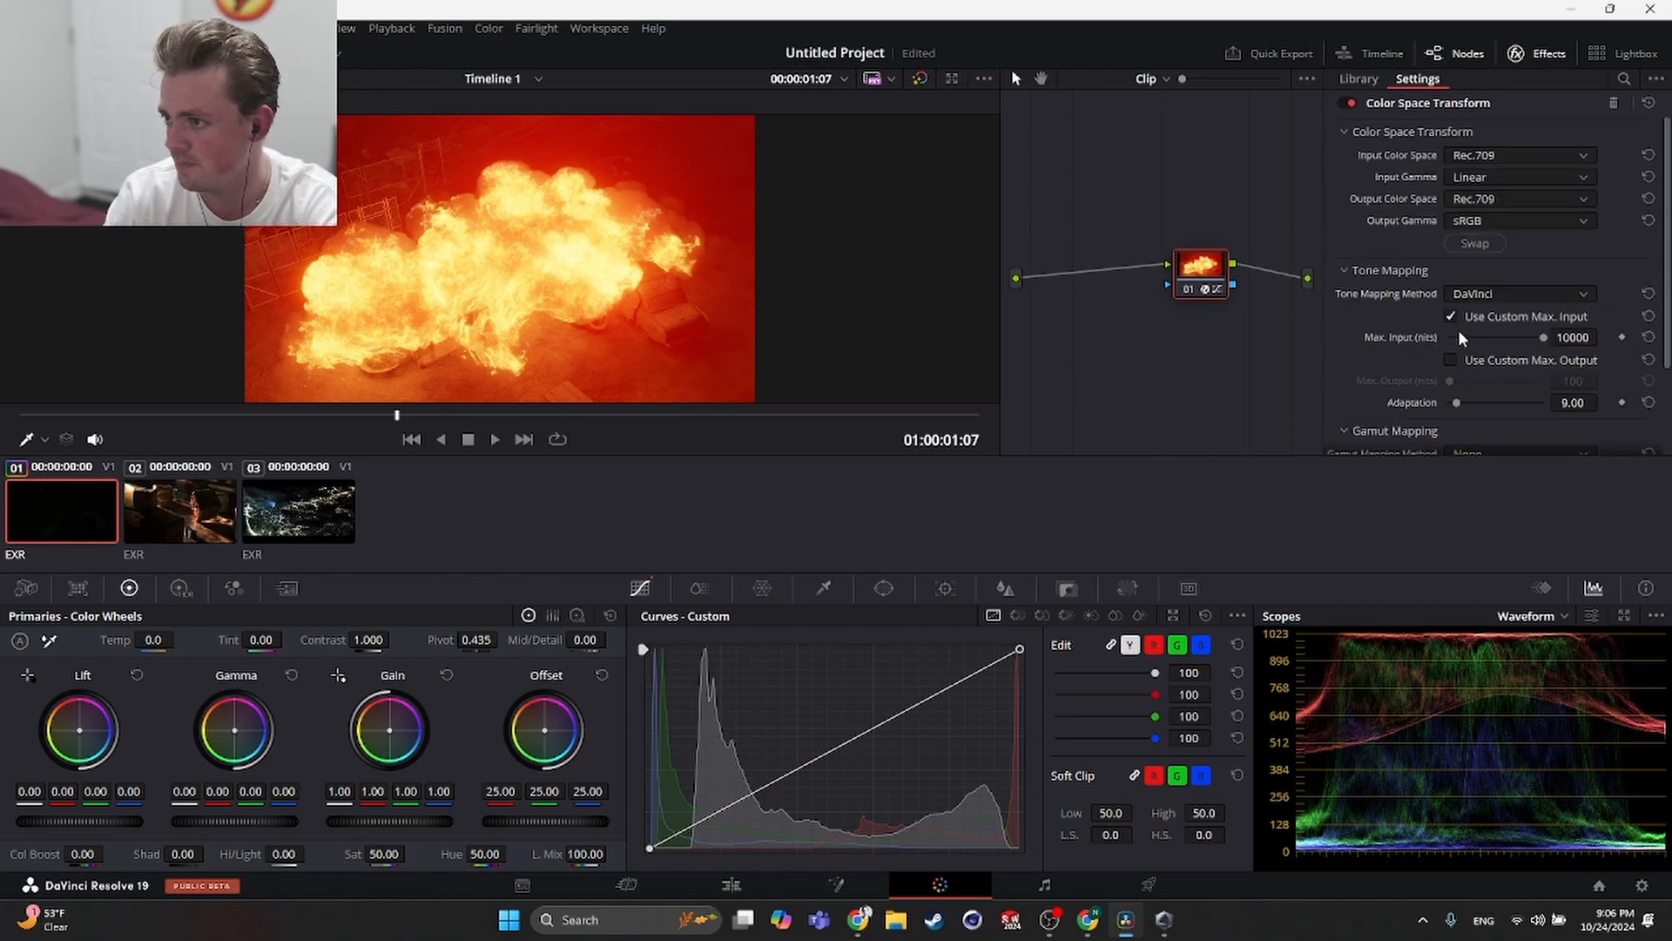
pyautogui.scroll(-5, 1439, 331)
pyautogui.scroll(5, 1409, 347)
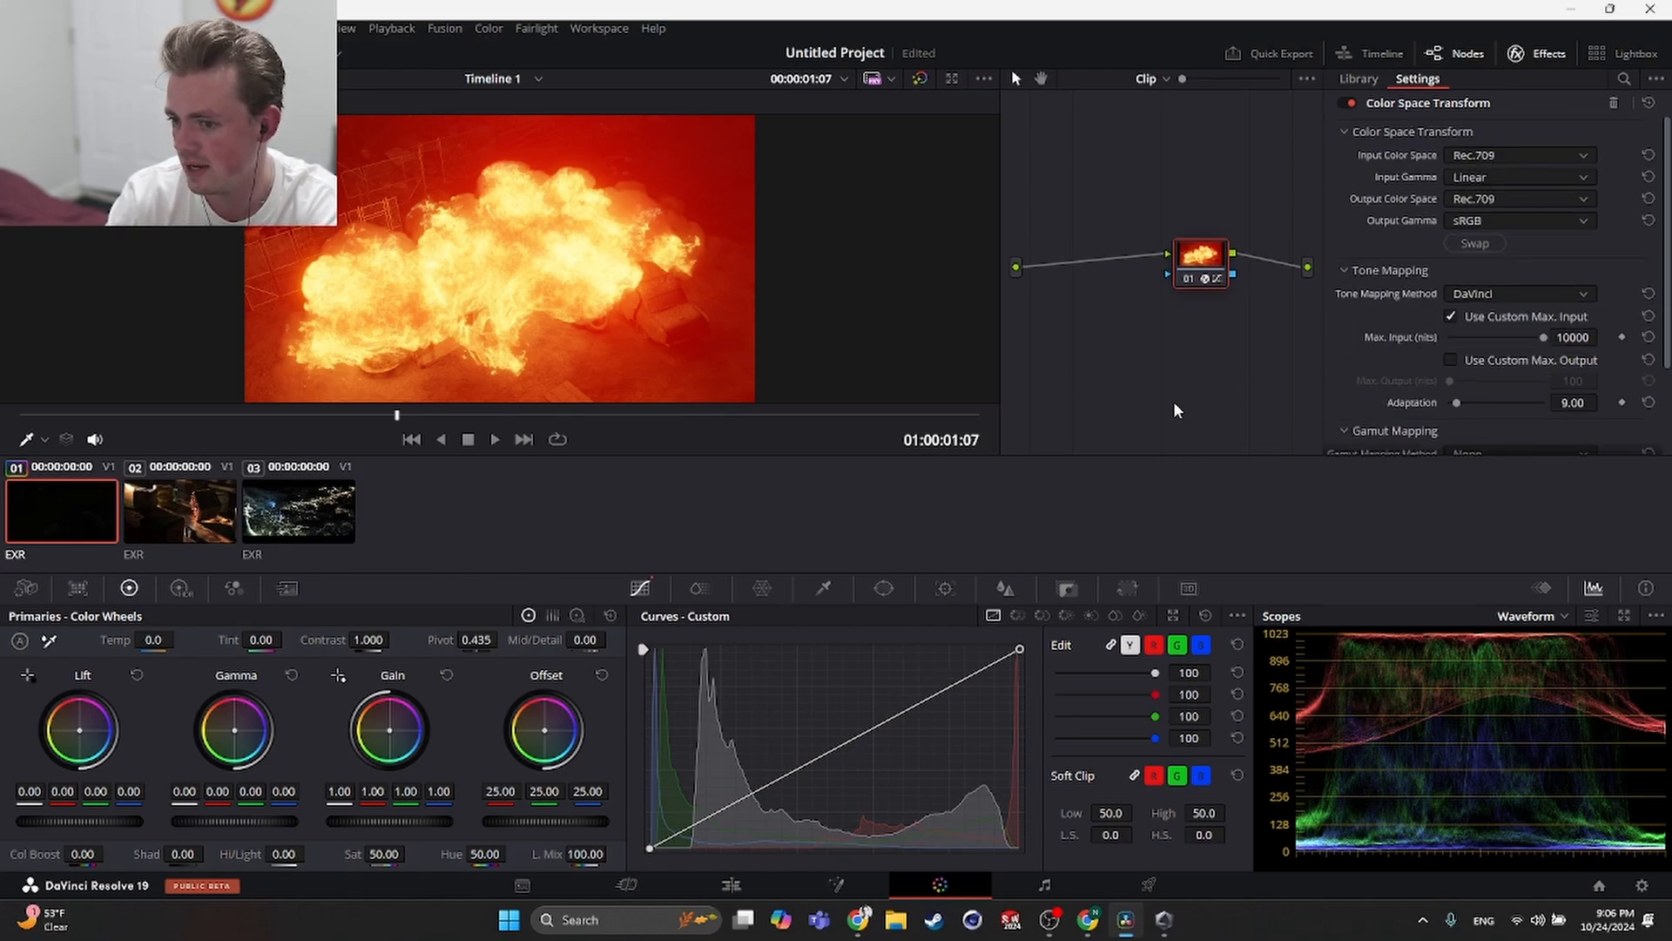
pyautogui.rightClick(1156, 367)
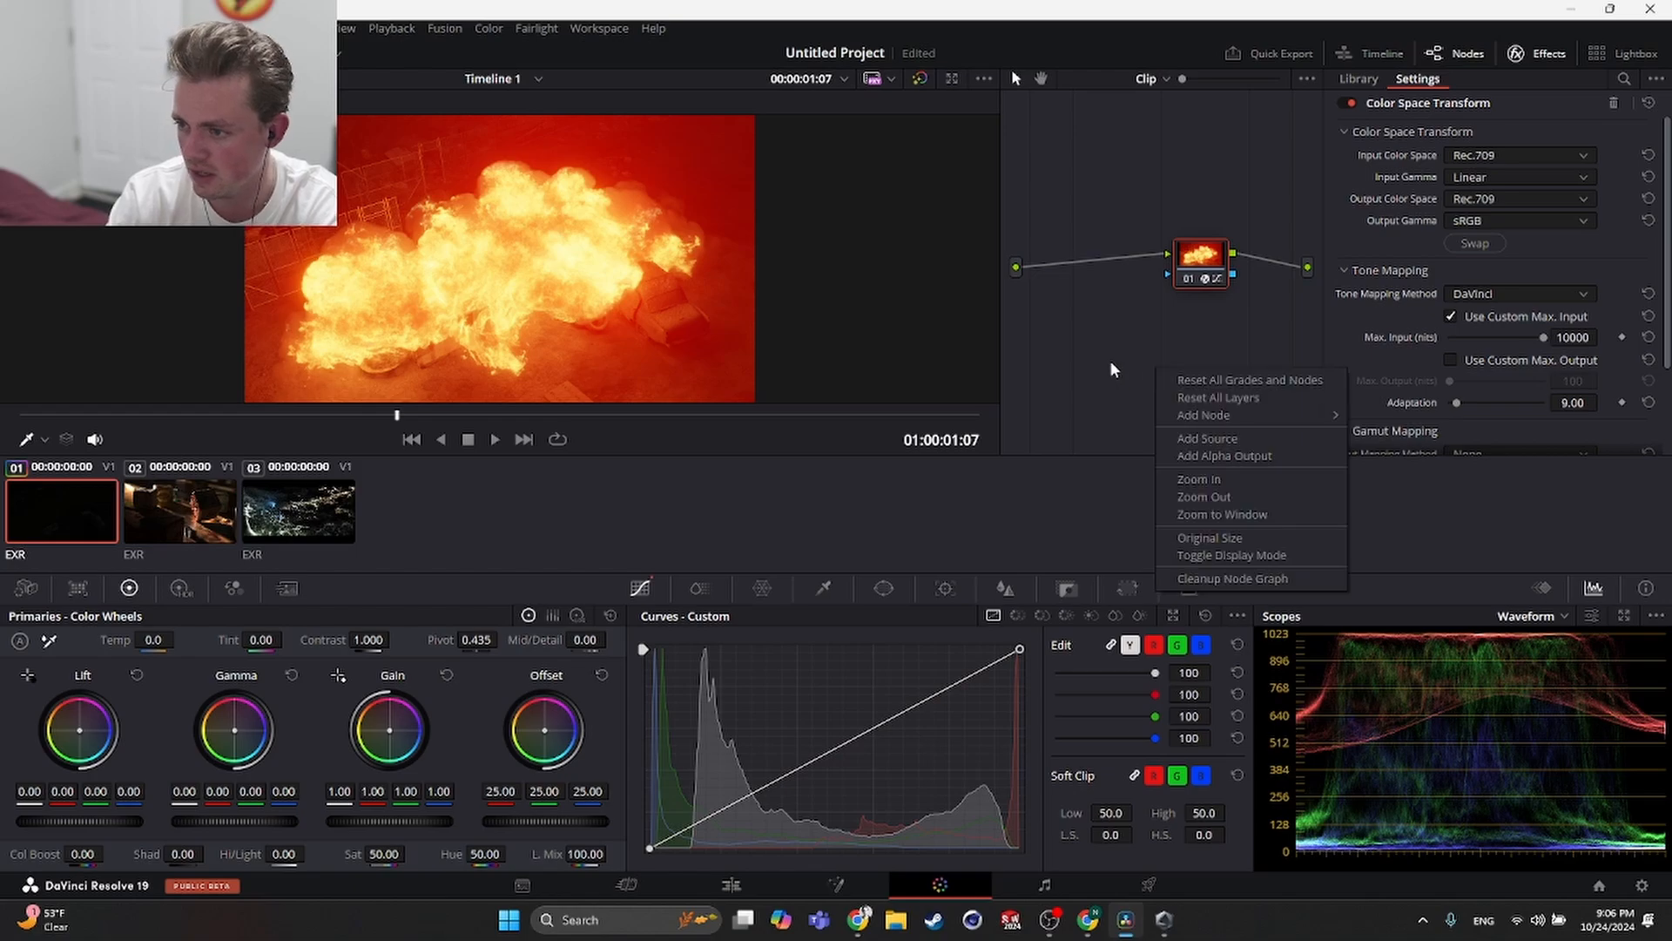
pyautogui.click(1088, 374)
pyautogui.scroll(-3, 1424, 314)
pyautogui.scroll(3, 1419, 337)
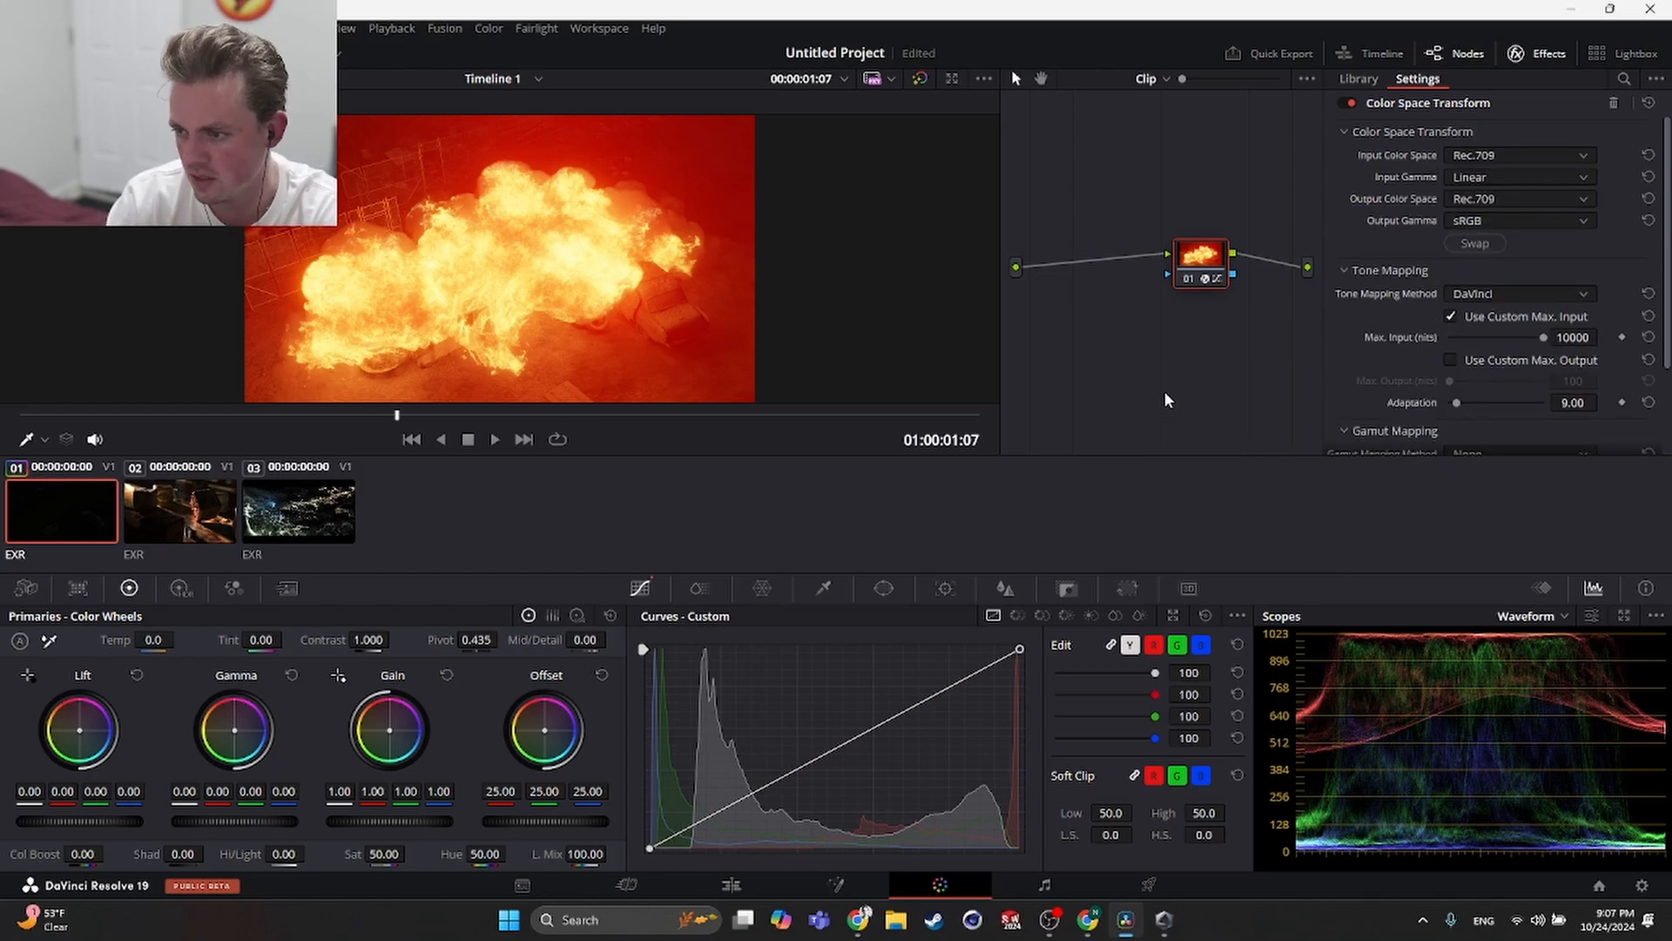
# - Add a Corrector node and position it before the Color Space Transform node in the node graph
pyautogui.rightClick(1129, 349)
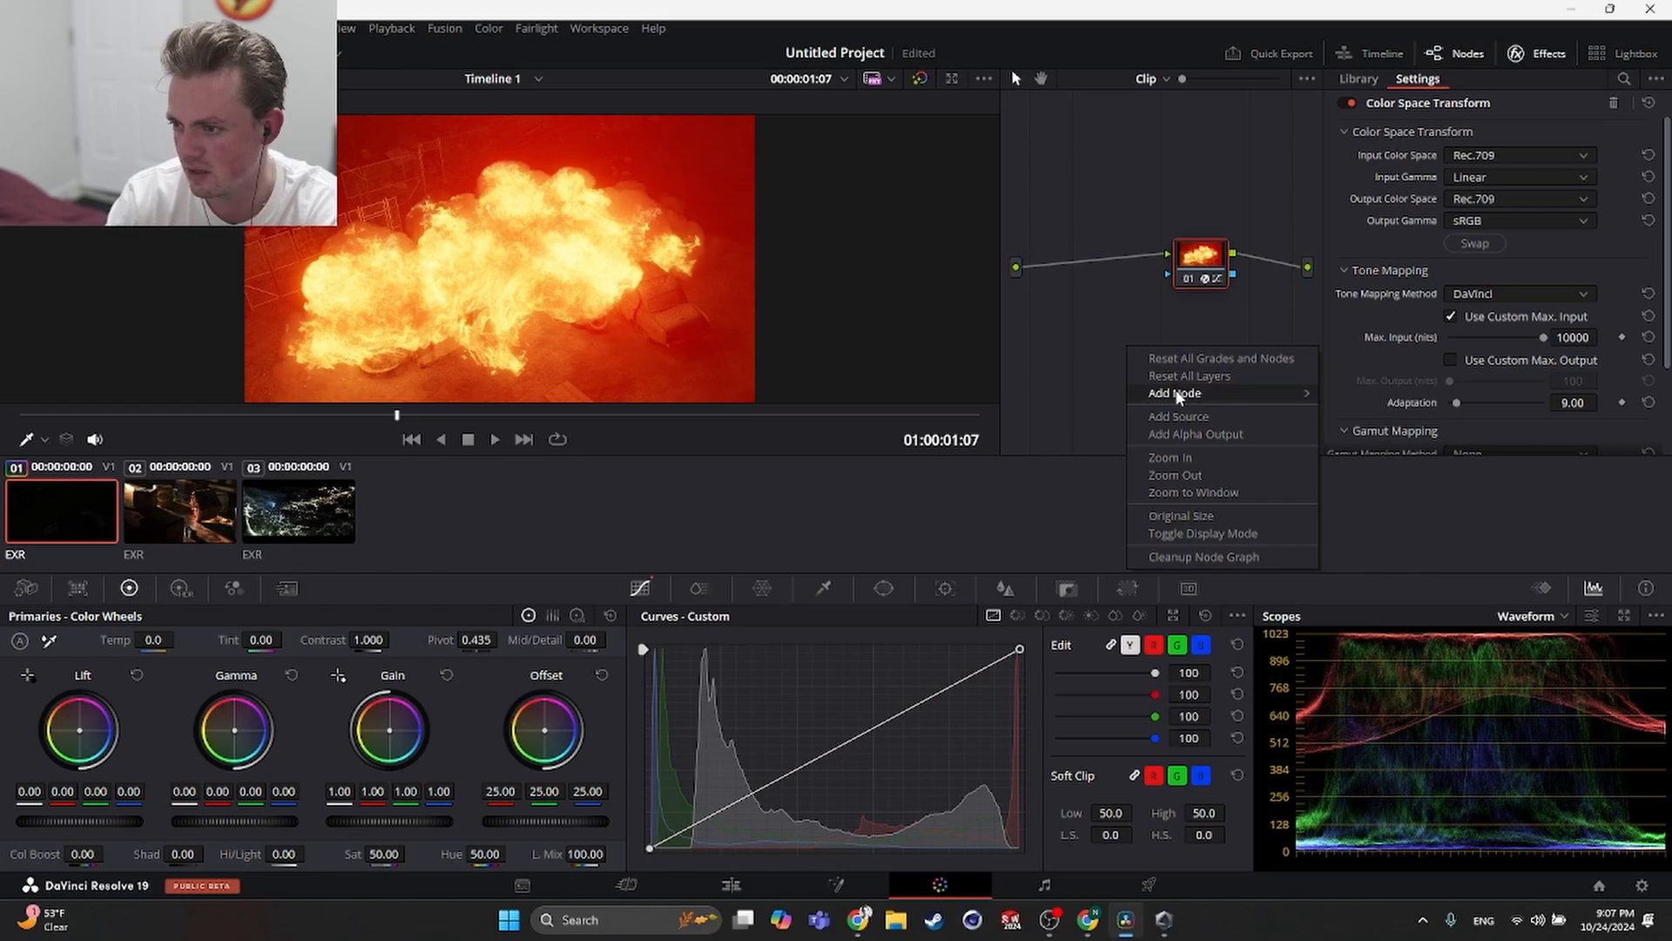
pyautogui.moveTo(1177, 394)
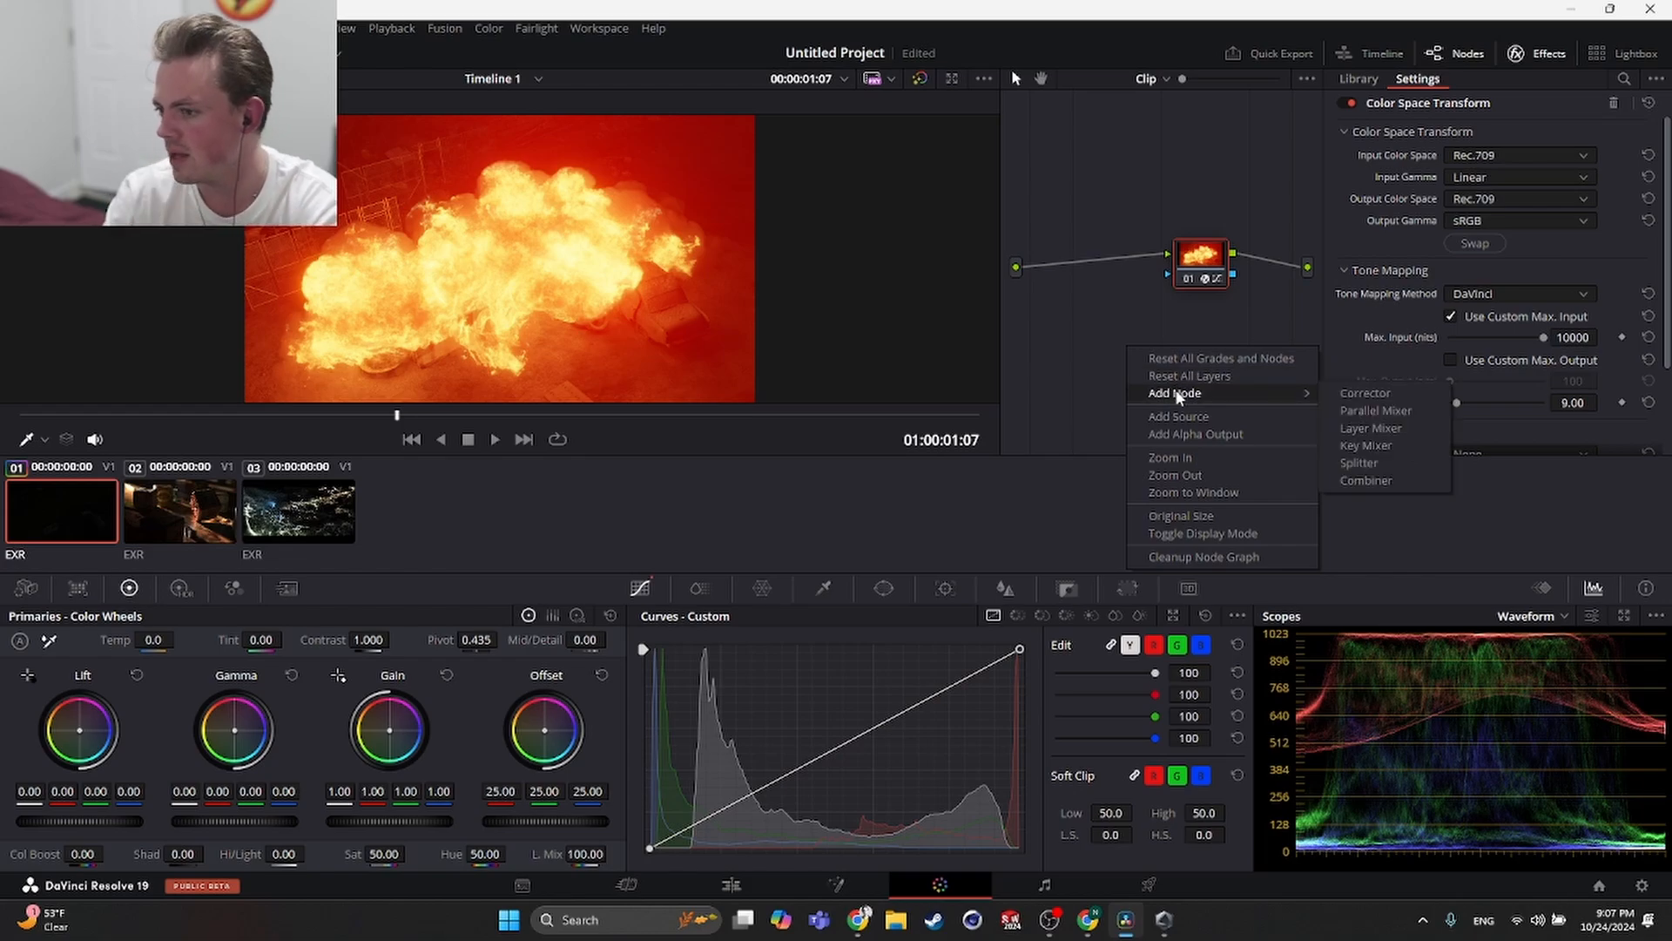
pyautogui.click(1358, 393)
pyautogui.moveTo(1108, 320); pyautogui.dragTo(1092, 263)
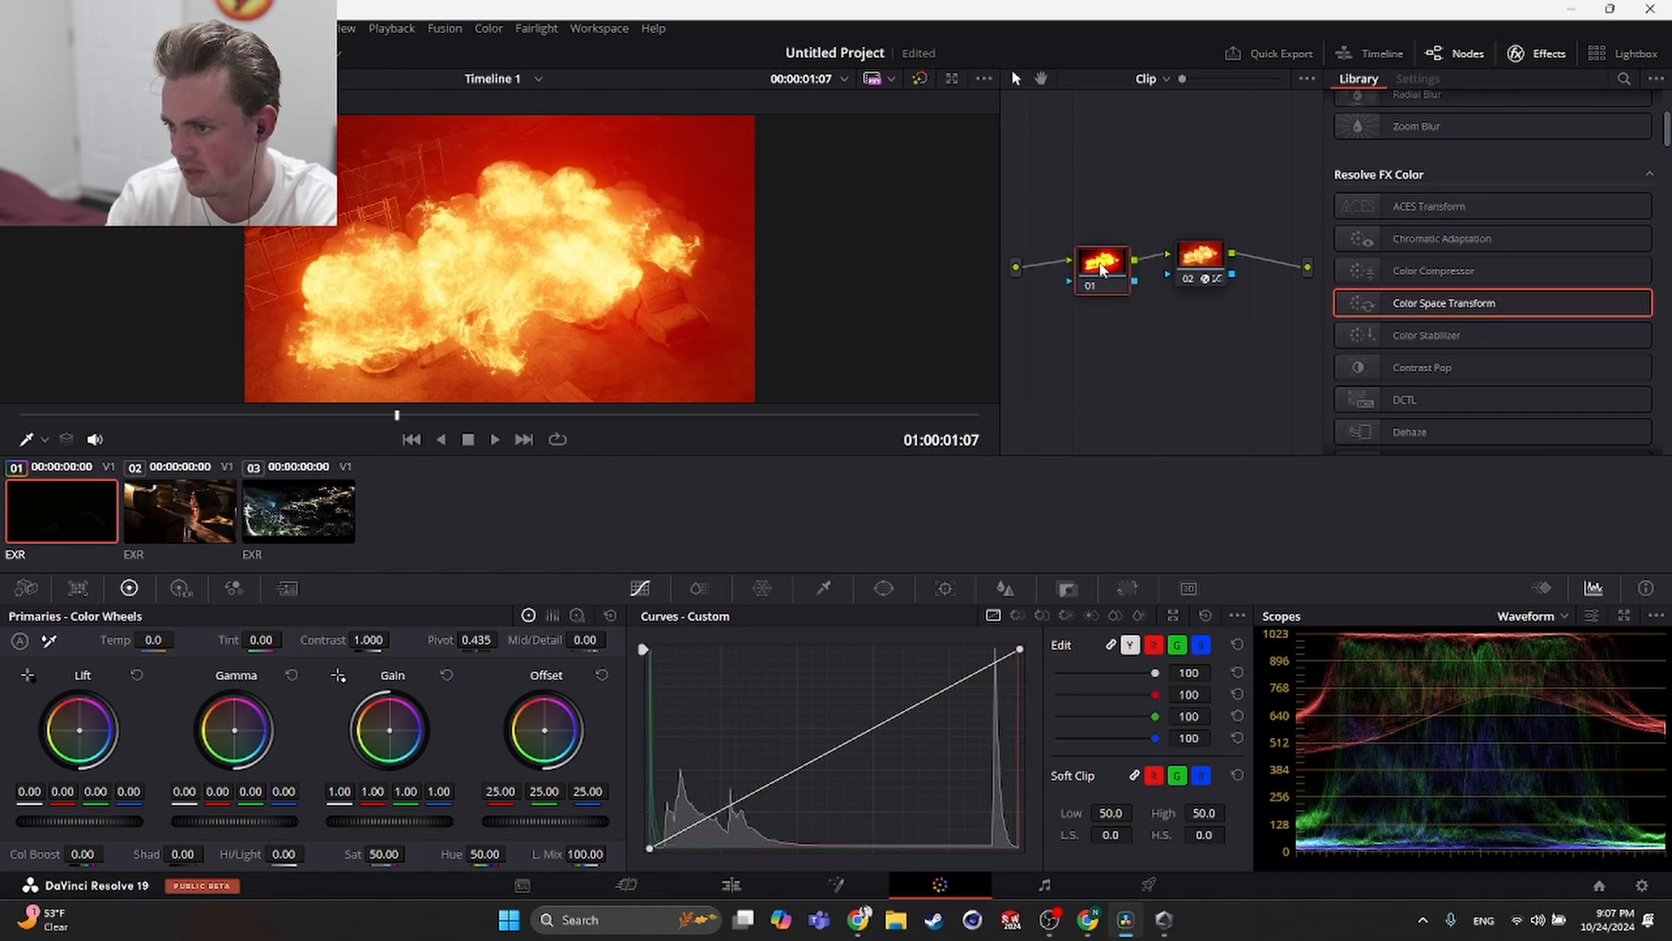
# - Label the new corrector node Exposure
pyautogui.rightClick(1095, 266)
pyautogui.click(1138, 303)
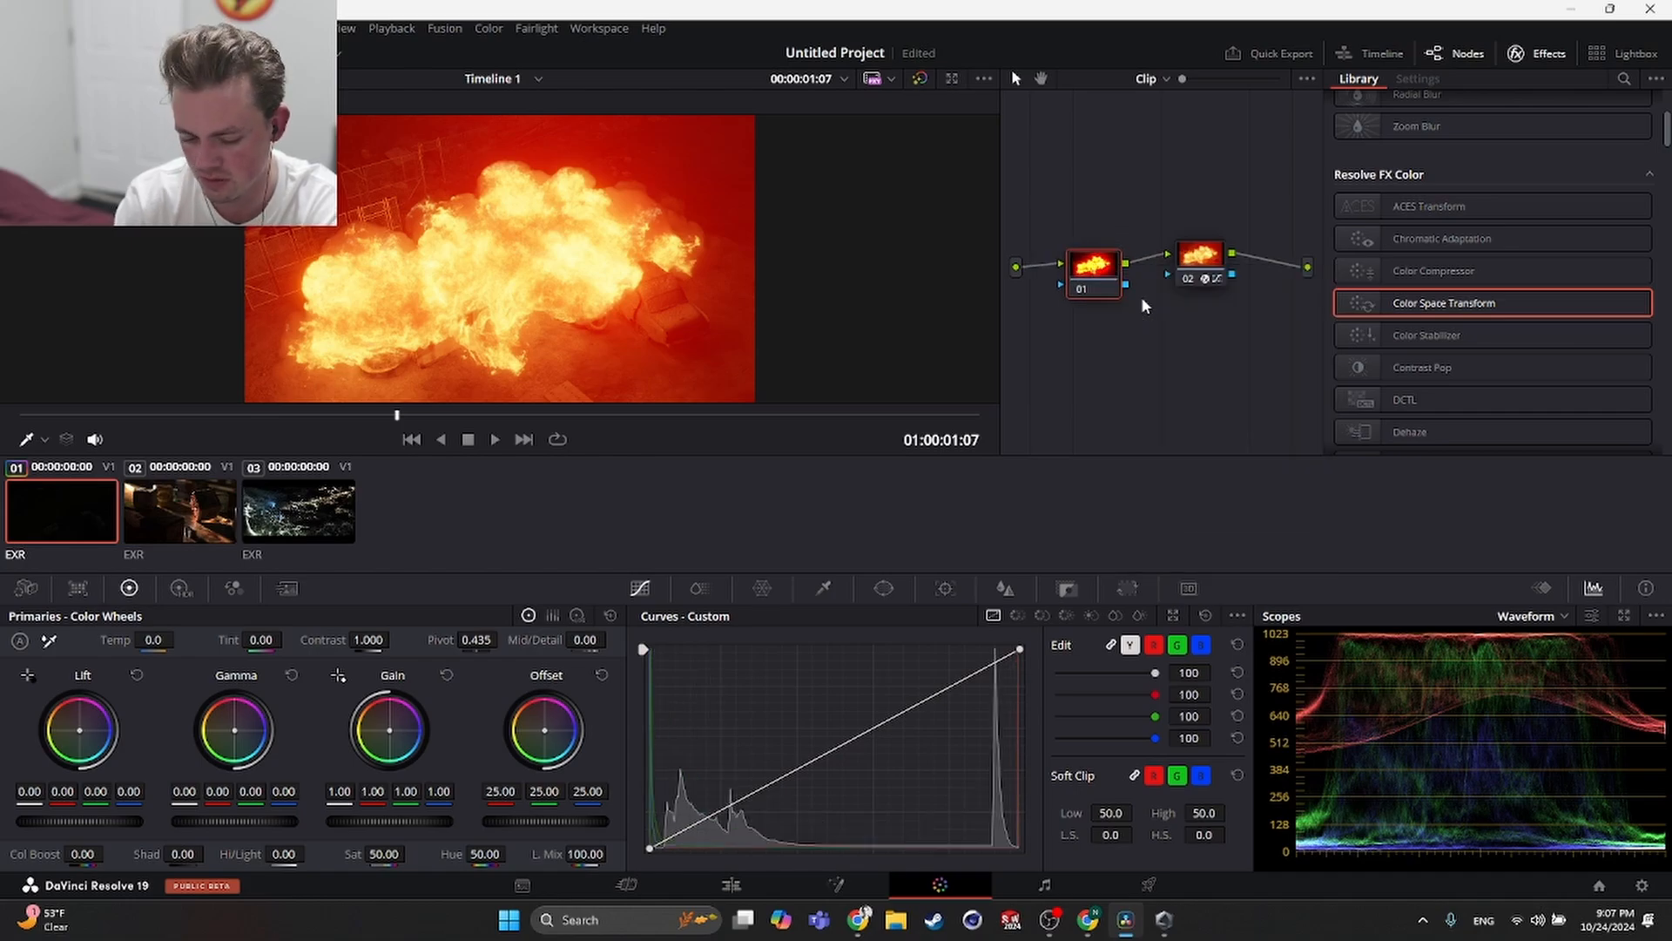
pyautogui.write('Exposure')
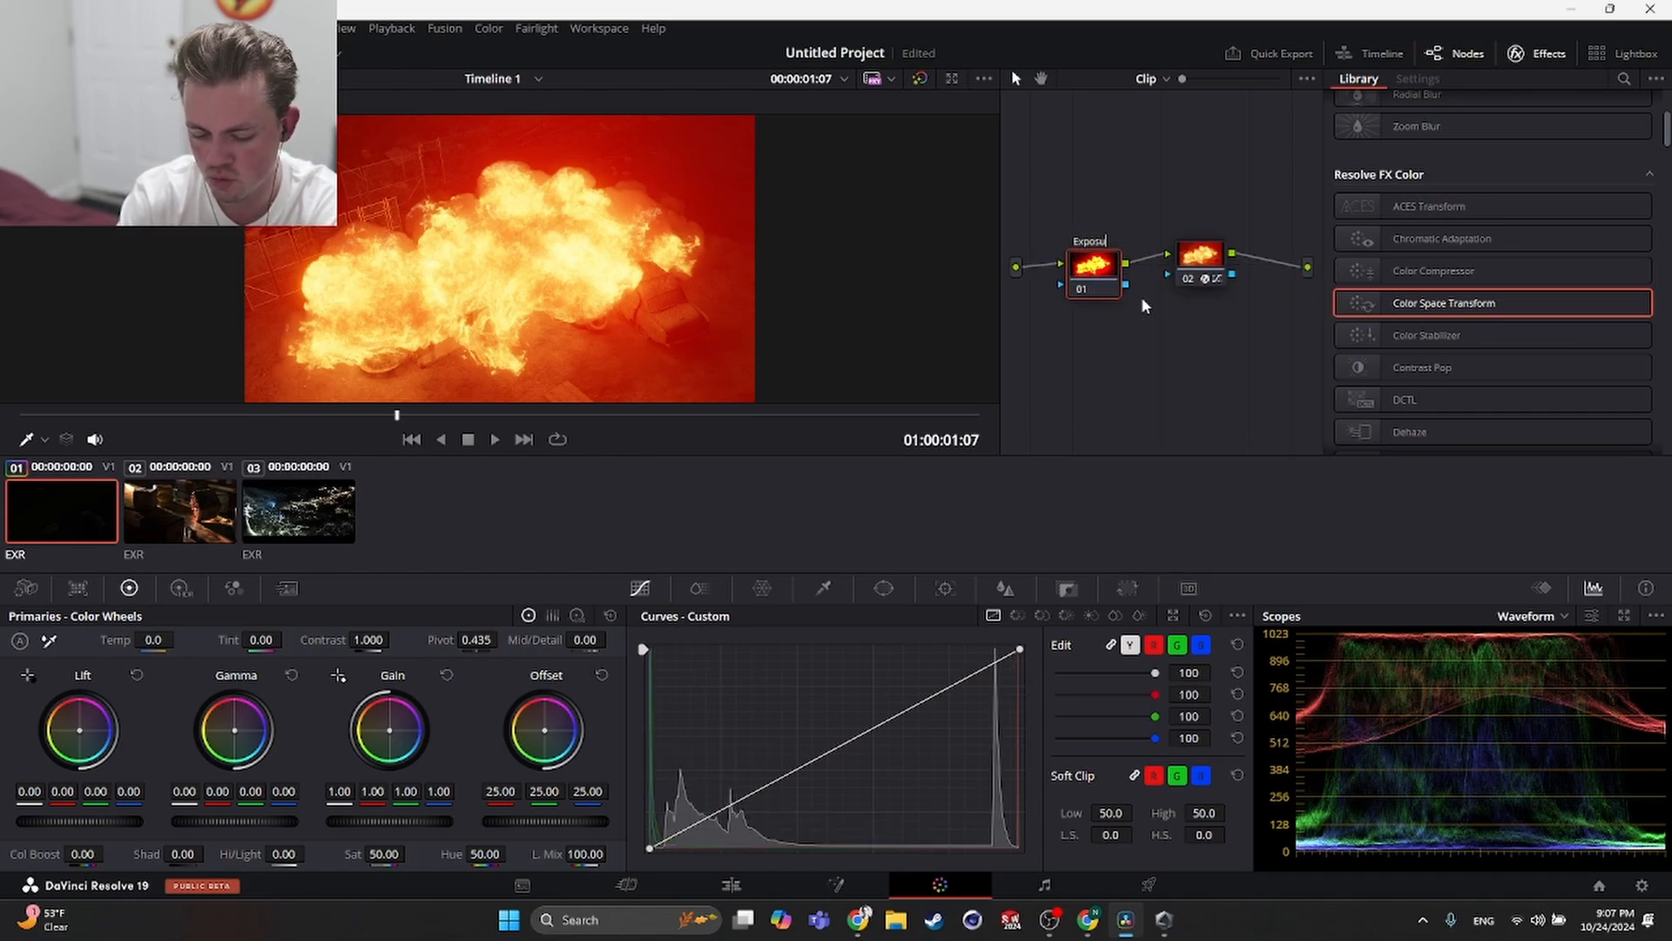